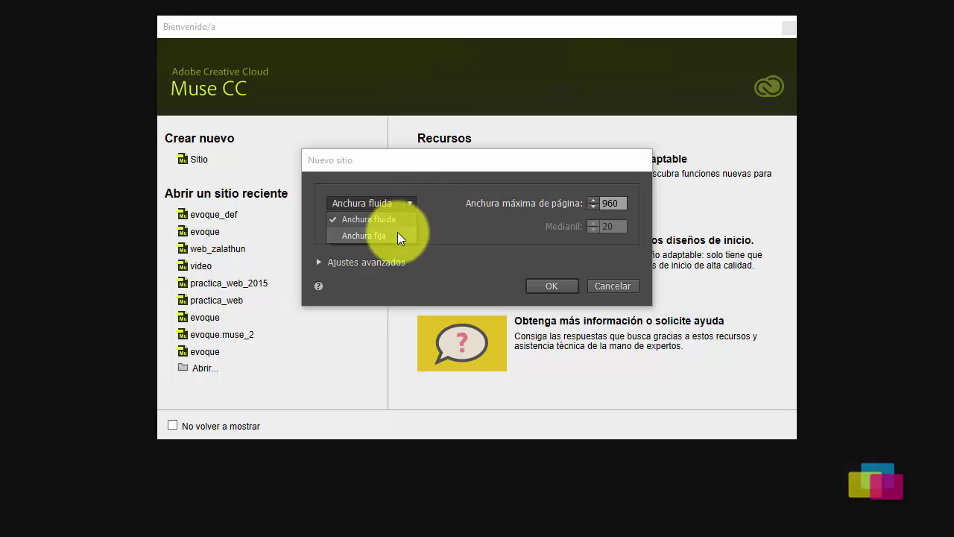
Step: Create a new fixed-width site (Anchura fija) with a page width of 1280 and a minimum height of 720
{"action": "left_click", "coordinate": [397, 233]}
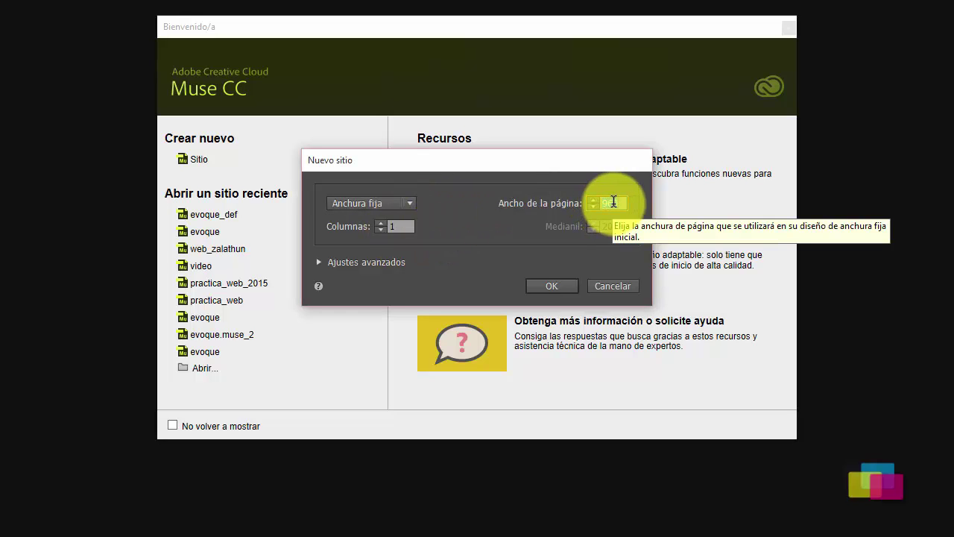
{"action": "type", "text": "1280"}
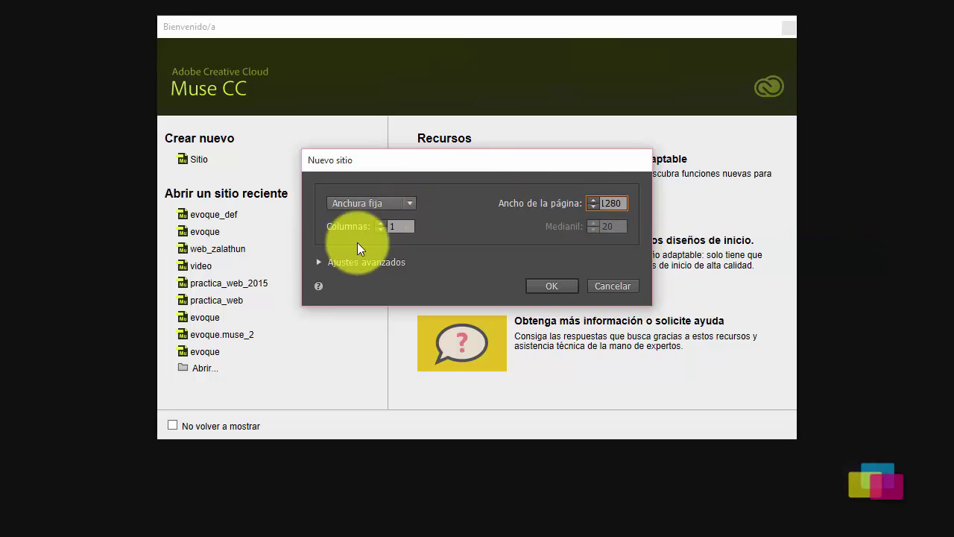
{"action": "left_click", "coordinate": [325, 260]}
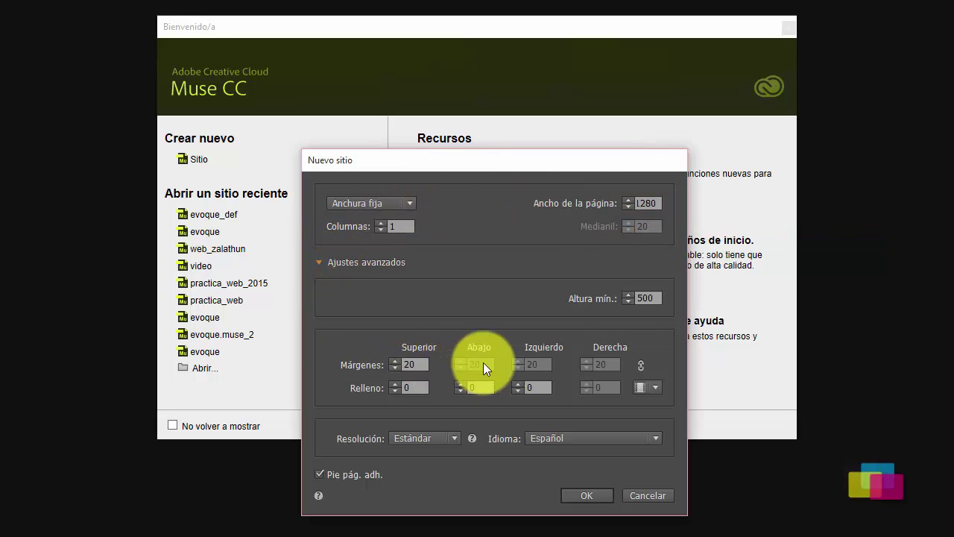
{"action": "left_click", "coordinate": [659, 297]}
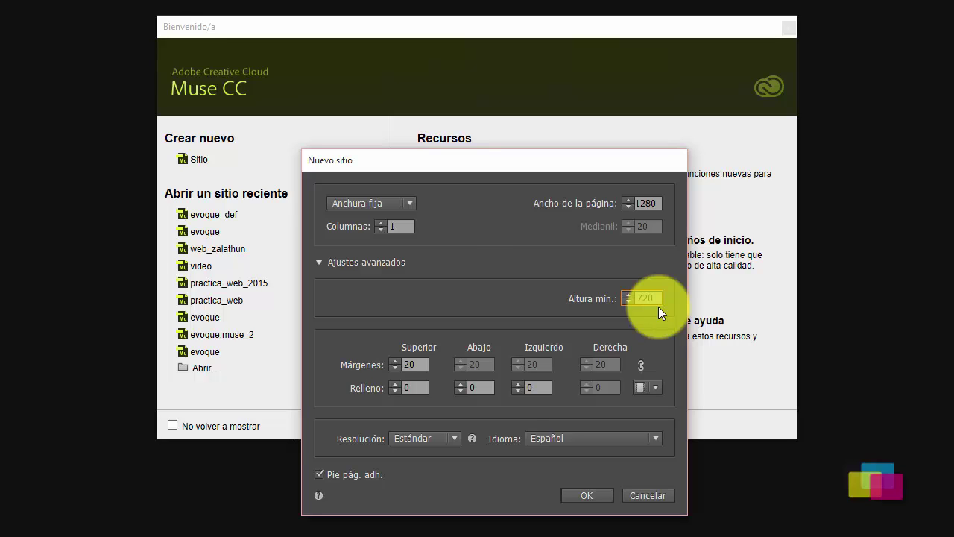
{"action": "left_click", "coordinate": [484, 281]}
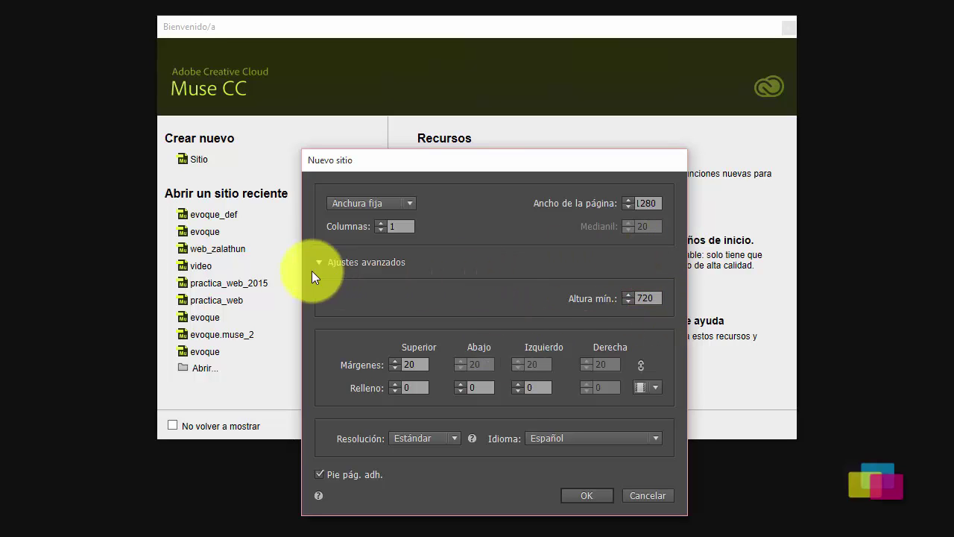
{"action": "left_click", "coordinate": [415, 385]}
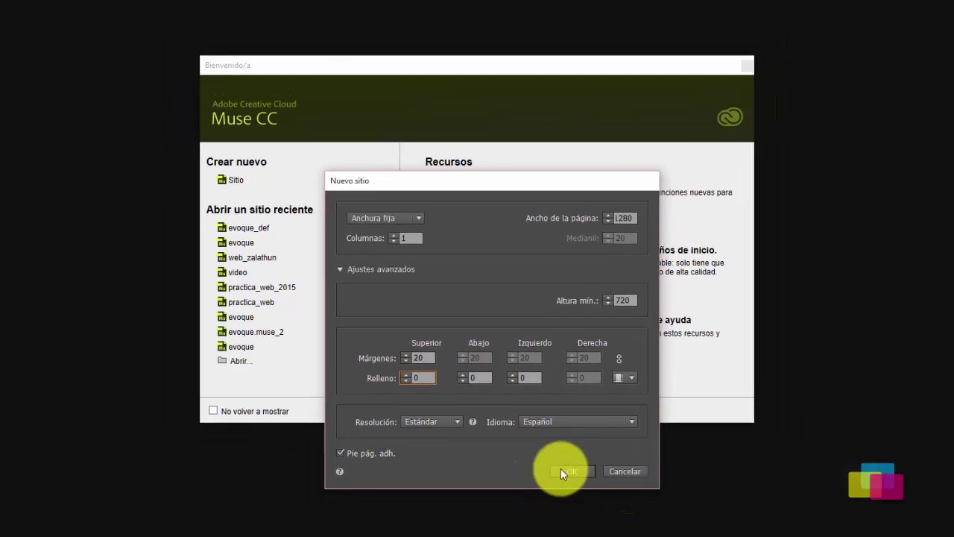
{"action": "left_click", "coordinate": [564, 471]}
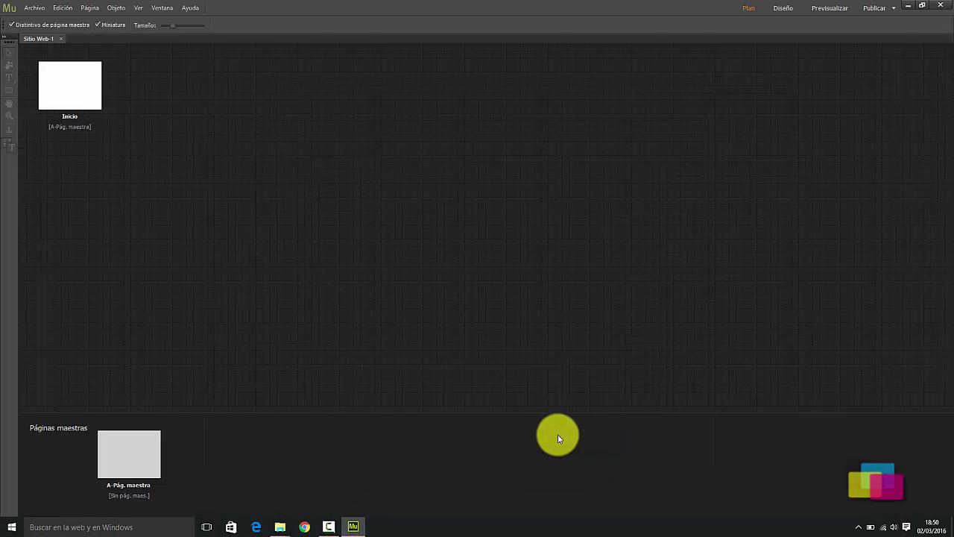
Step: Open the Inicio page and add all files from practica_2\java for upload, except paraheadhtml_adobemuse.rtf
{"action": "double_click", "coordinate": [97, 93]}
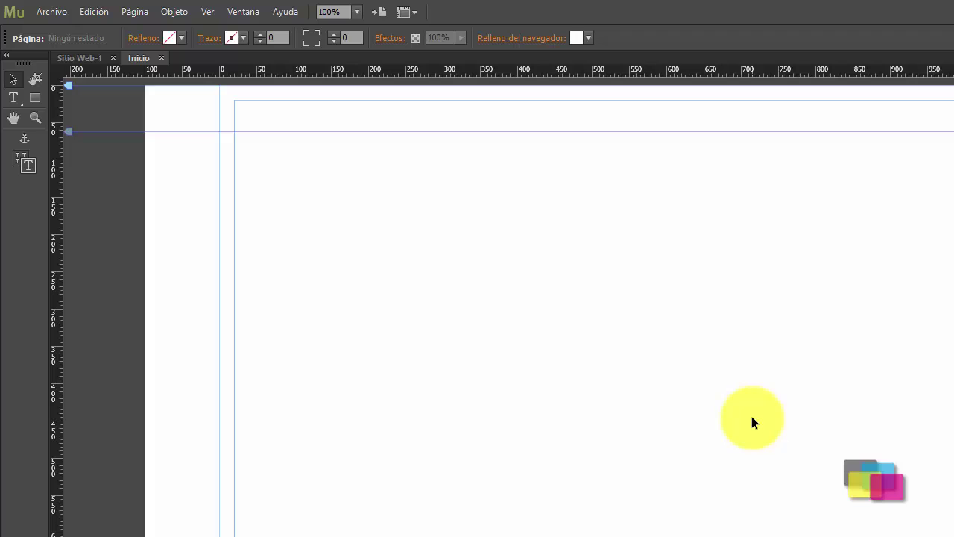
{"action": "left_click", "coordinate": [33, 13]}
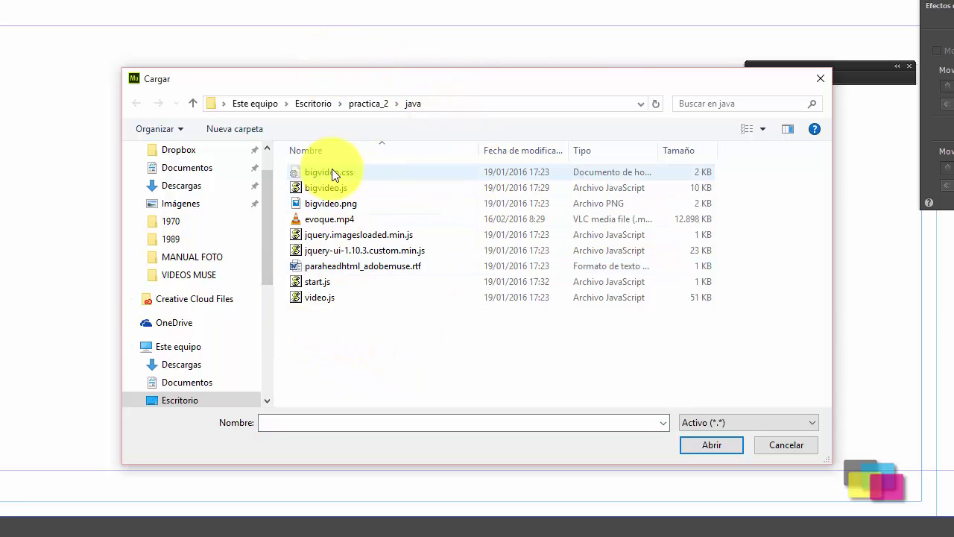
{"action": "left_click_drag", "start_coordinate": [292, 348], "coordinate": [402, 164]}
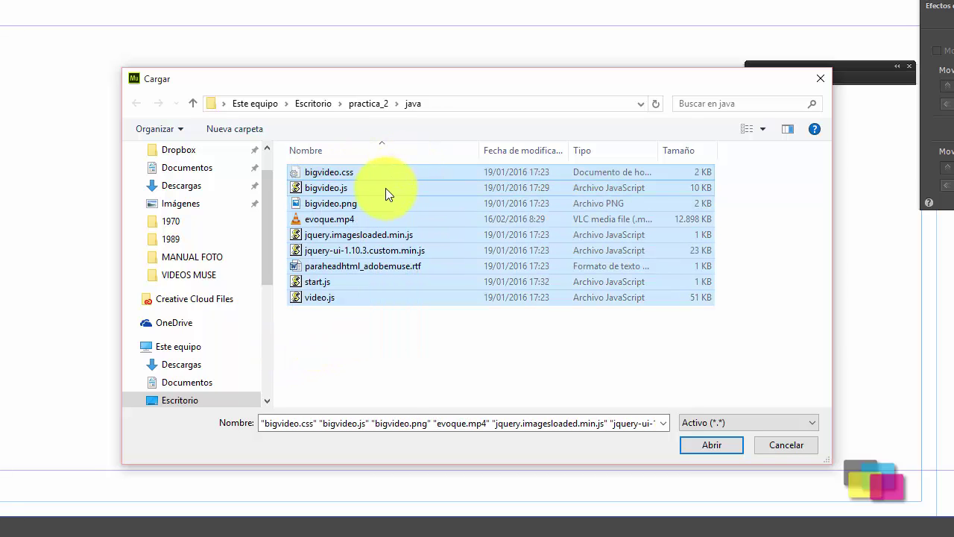
{"action": "left_click", "coordinate": [379, 266], "text": "ctrl"}
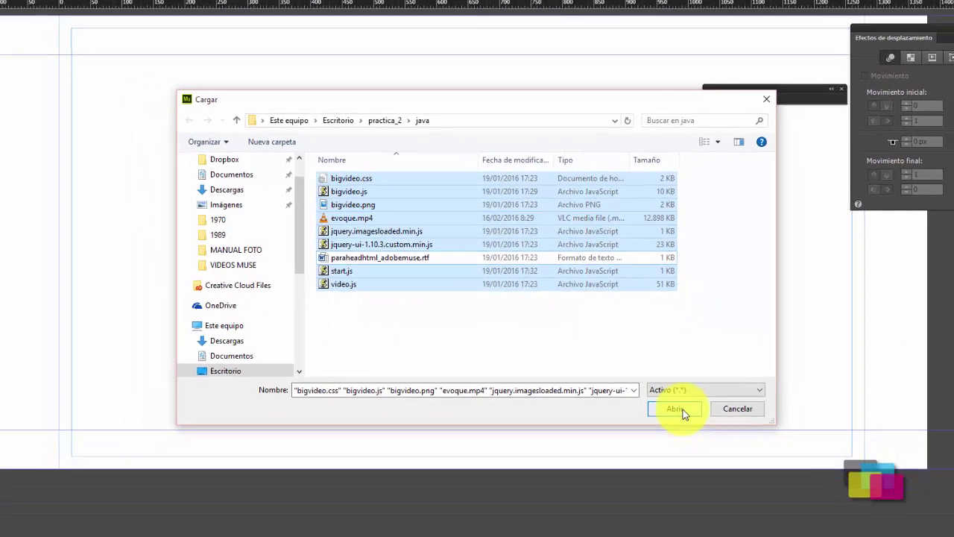
{"action": "left_click", "coordinate": [717, 446]}
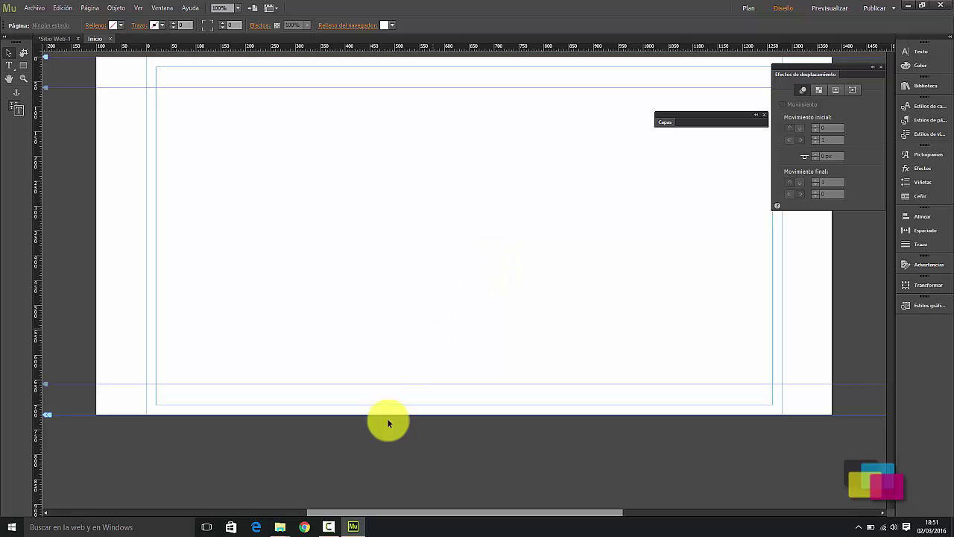
Step: Switch to File Explorer and open paraheadhtml_adobemuse.rtf from the desktop folder practica_2\java
{"action": "left_click", "coordinate": [278, 525]}
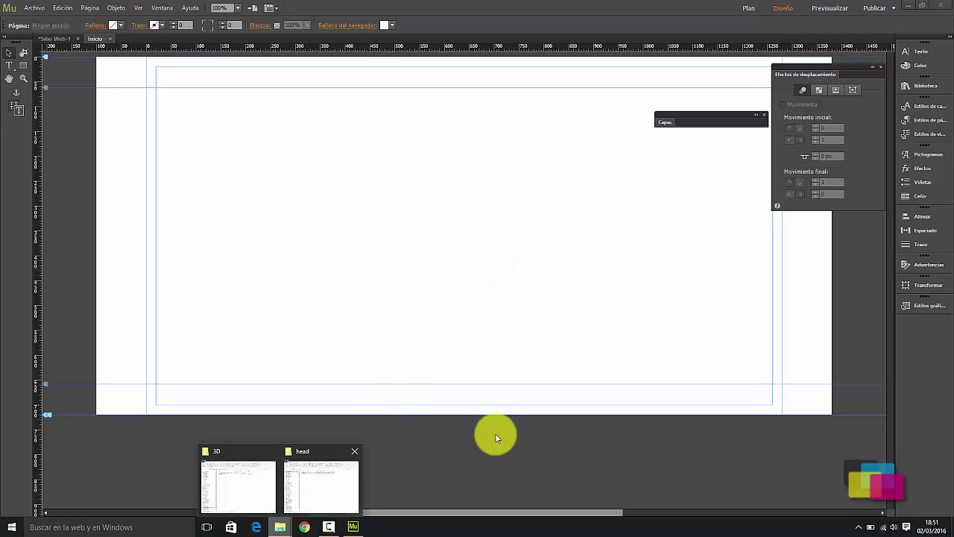
{"action": "left_click", "coordinate": [296, 484]}
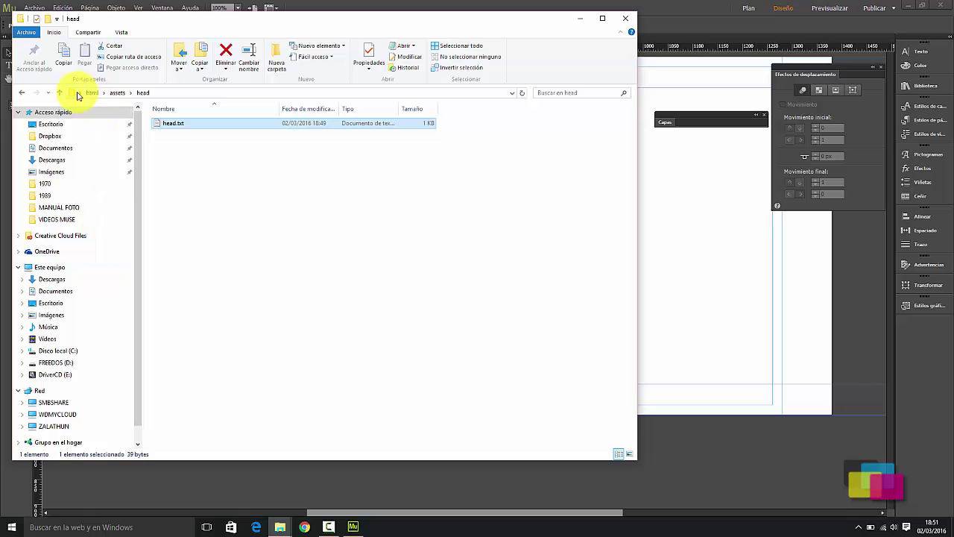
{"action": "left_click", "coordinate": [65, 127]}
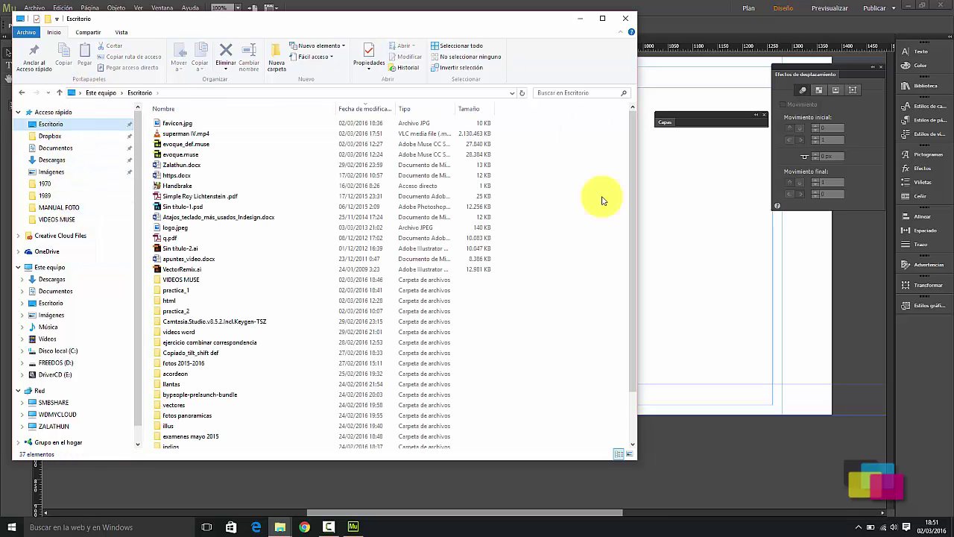
{"action": "left_click", "coordinate": [276, 313]}
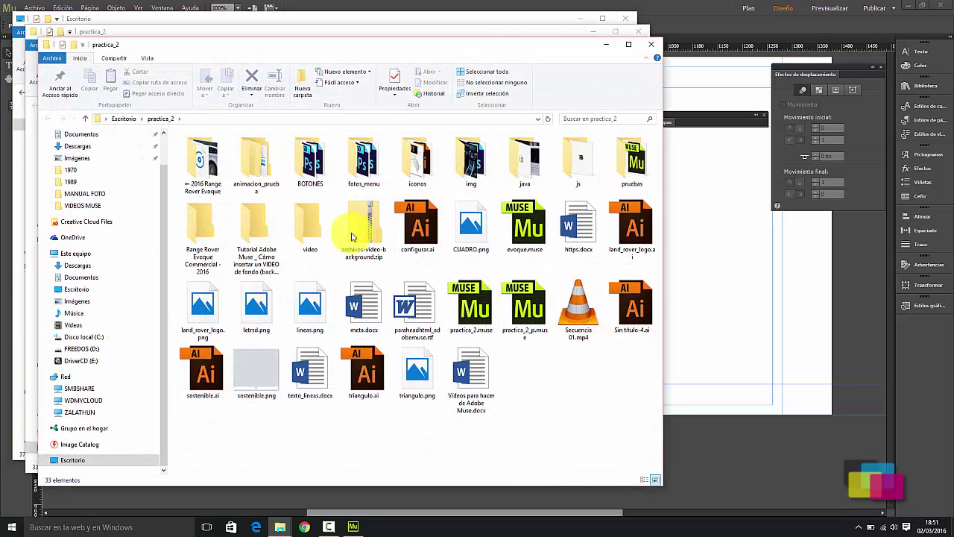
{"action": "double_click", "coordinate": [545, 180]}
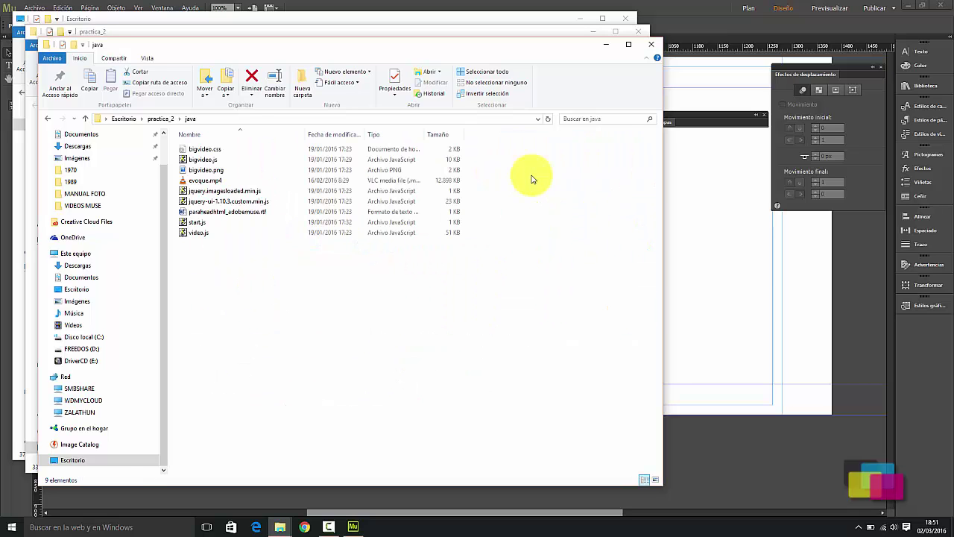
{"action": "double_click", "coordinate": [236, 215]}
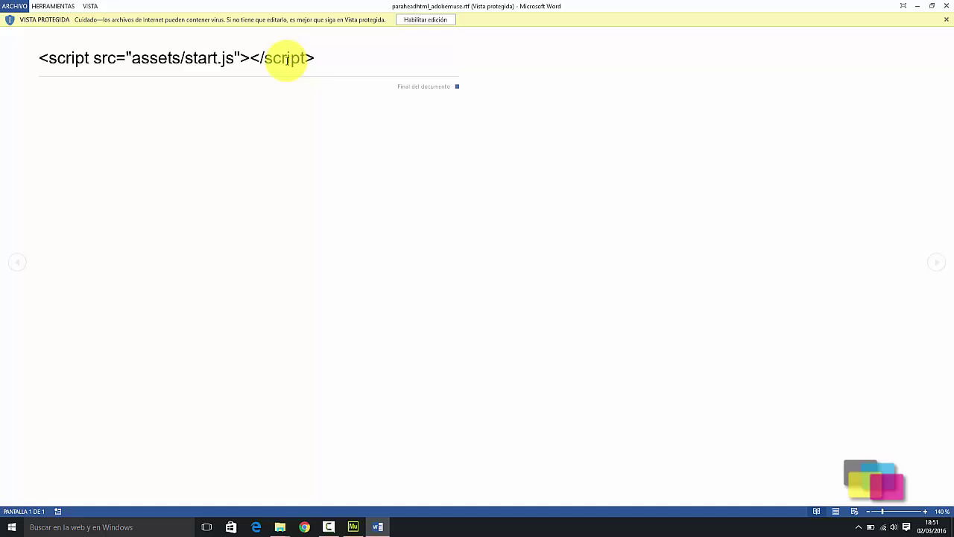
Step: Copy the whole script line <script src="assets/start.js"></script> from the document
{"action": "left_click_drag", "start_coordinate": [315, 58], "coordinate": [33, 53]}
{"action": "right_click", "coordinate": [102, 64]}
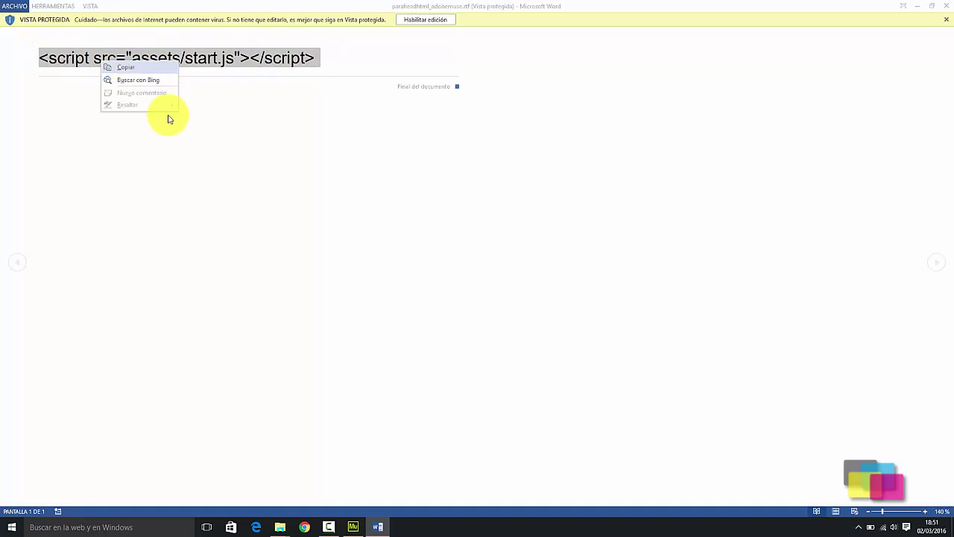
{"action": "left_click", "coordinate": [156, 66]}
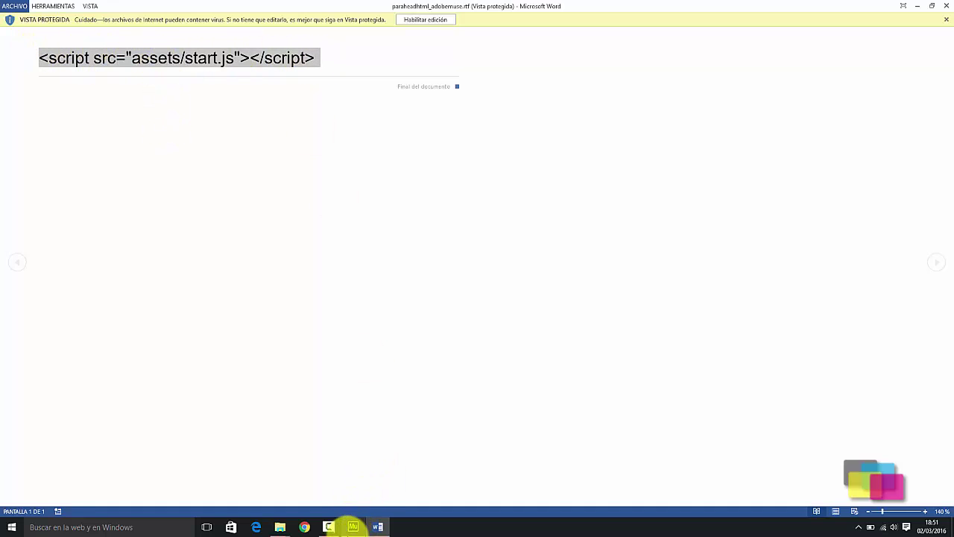
Step: Switch back to Muse and paste the copied script into the Inicio page's metadata as HTML for <head>
{"action": "left_click", "coordinate": [353, 526]}
{"action": "right_click", "coordinate": [380, 321]}
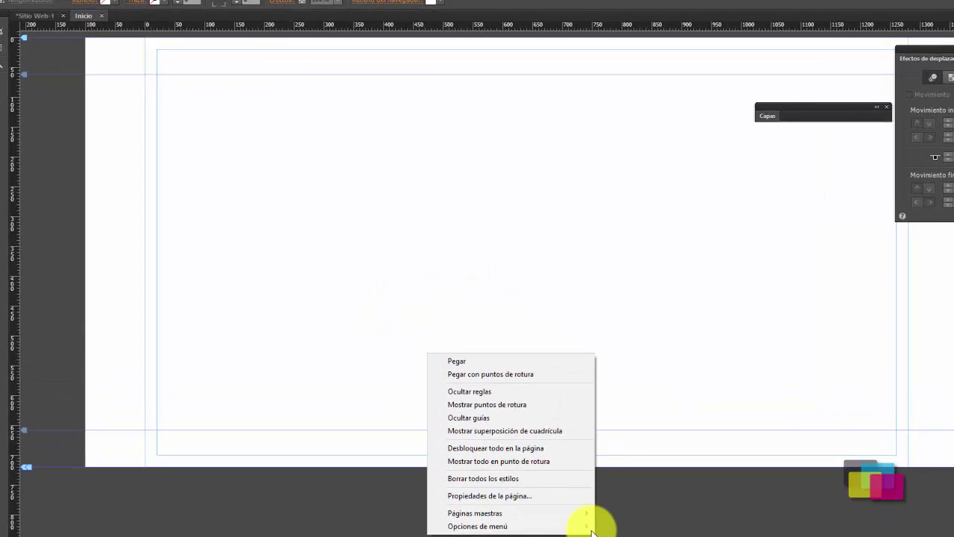
{"action": "left_click", "coordinate": [433, 439]}
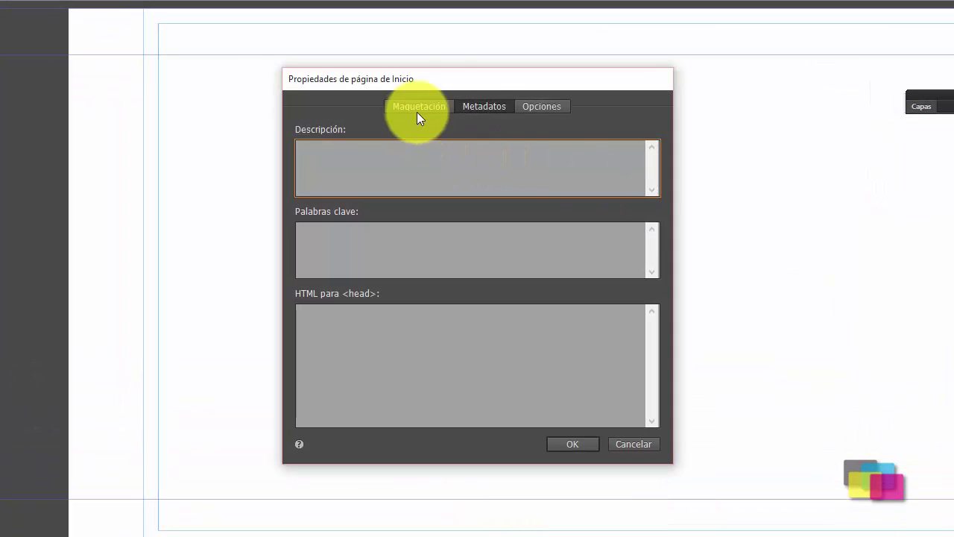
{"action": "left_click", "coordinate": [346, 346]}
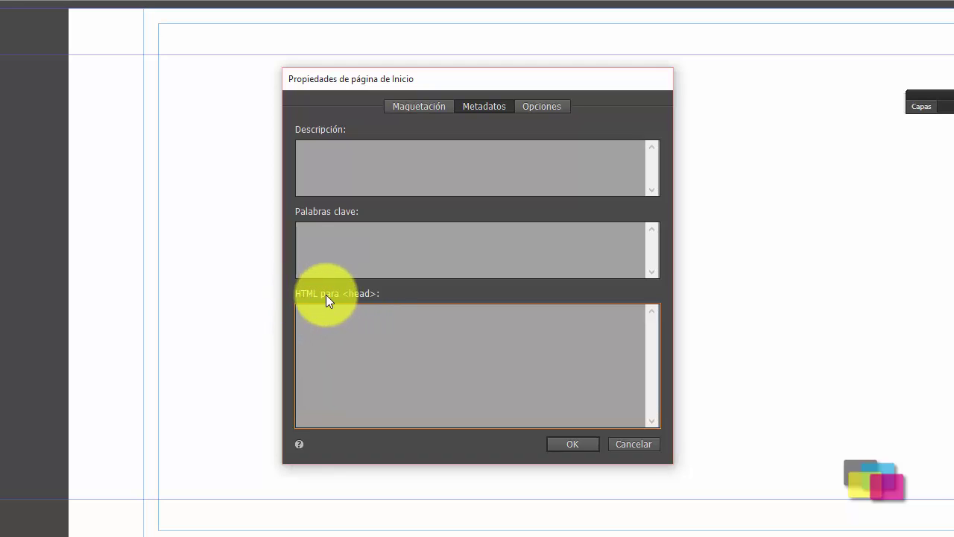
{"action": "right_click", "coordinate": [336, 329]}
{"action": "left_click", "coordinate": [372, 394]}
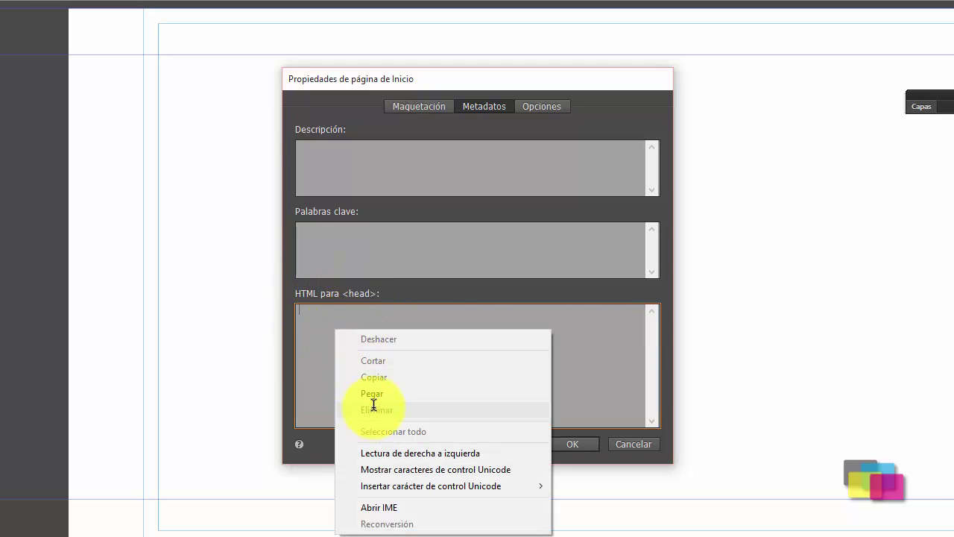
{"action": "left_click", "coordinate": [375, 397]}
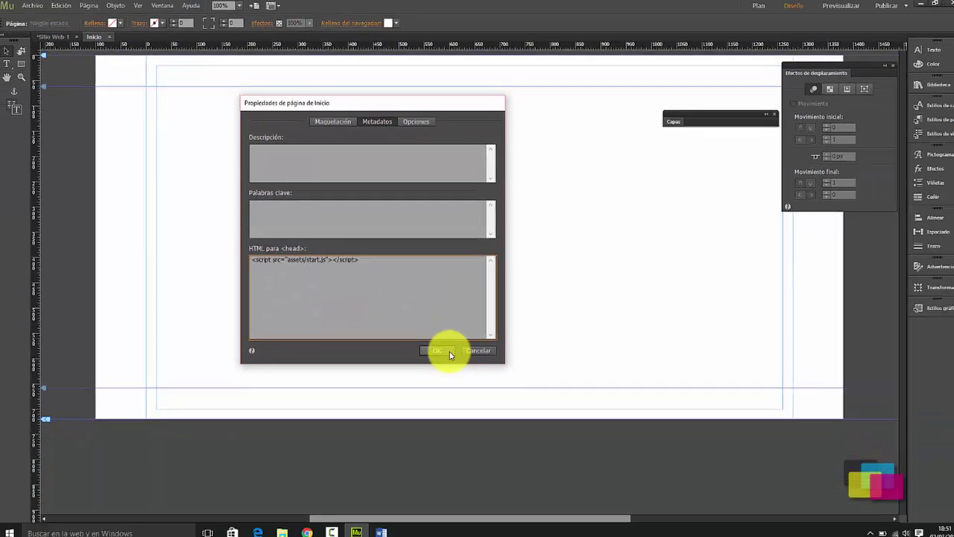
{"action": "left_click", "coordinate": [572, 444]}
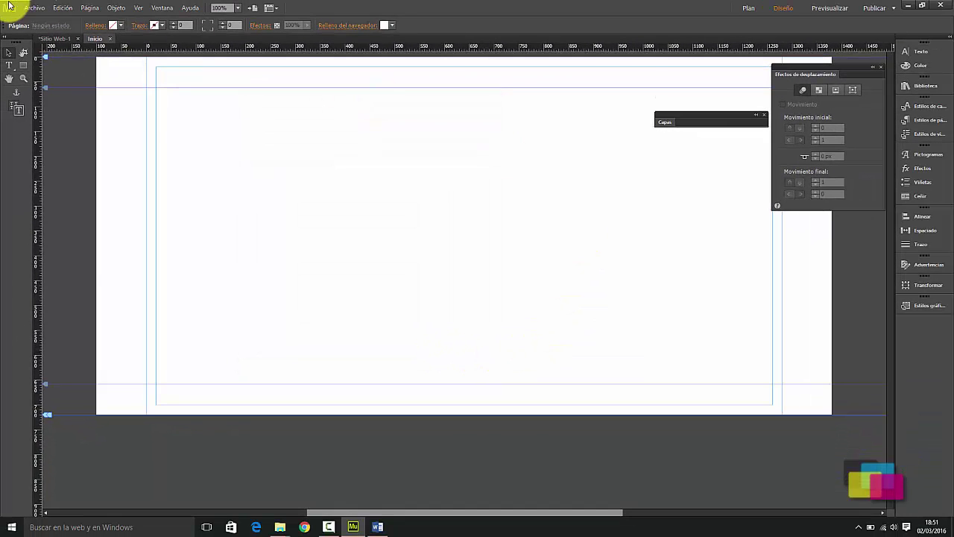
Step: Preview the page in the browser to check the background video, and close the preview
{"action": "left_click", "coordinate": [32, 9]}
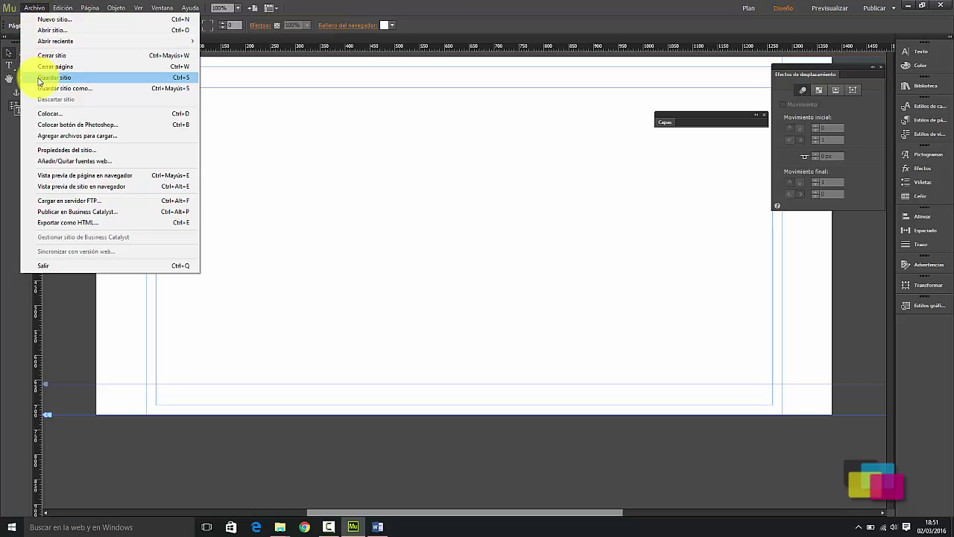
{"action": "left_click", "coordinate": [72, 179]}
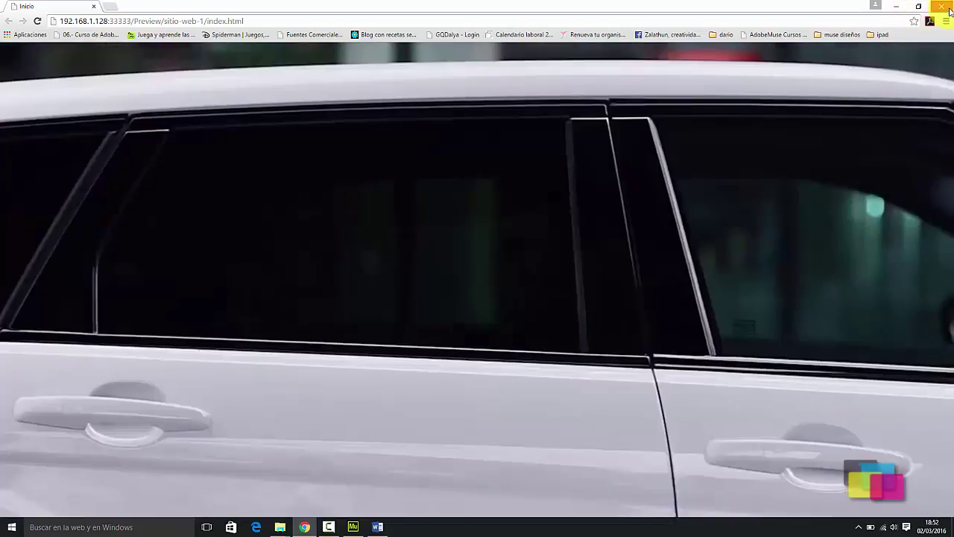
{"action": "left_click", "coordinate": [949, 7]}
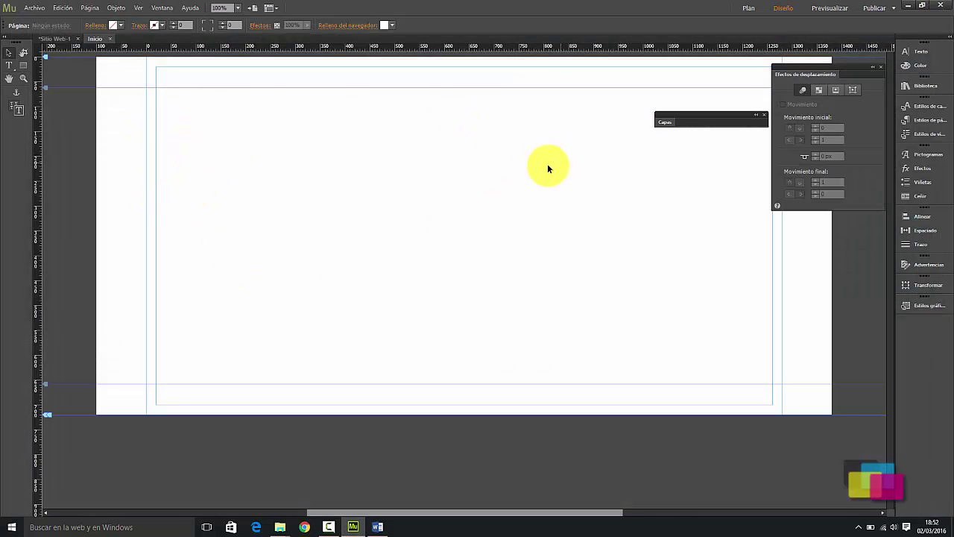
Step: Close the Efectos de desplazamiento panel and shift the Capas panel toward the right edge of the page
{"action": "left_click", "coordinate": [880, 67]}
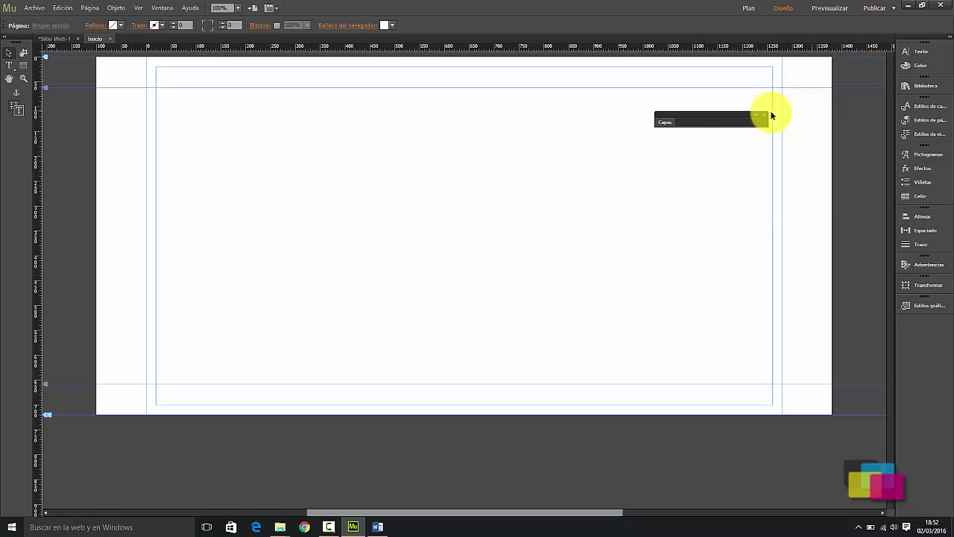
{"action": "left_click_drag", "start_coordinate": [672, 123], "coordinate": [749, 124]}
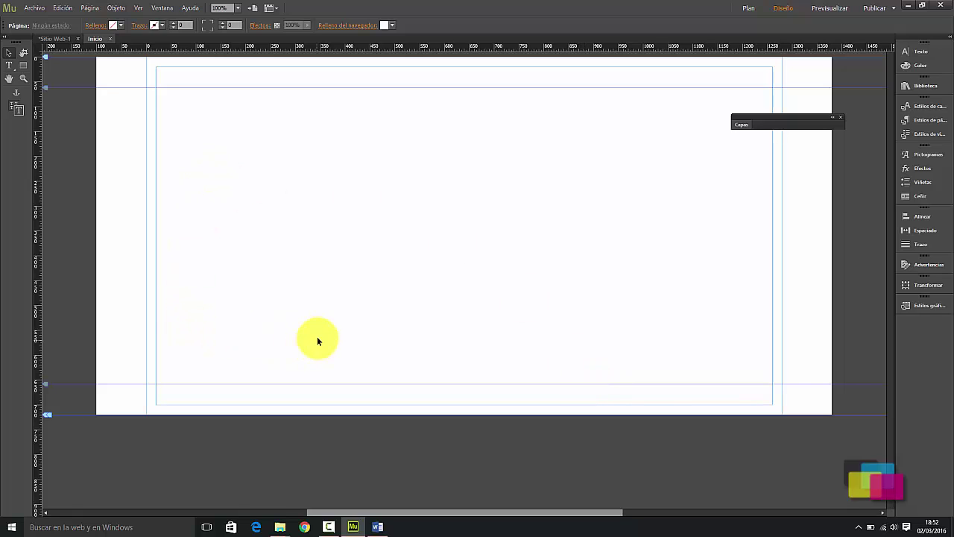
Step: Draw an empty text frame in the left half of the page, above the footer guide
{"action": "left_click", "coordinate": [349, 525]}
{"action": "left_click", "coordinate": [9, 66]}
{"action": "left_click_drag", "start_coordinate": [179, 192], "coordinate": [358, 331]}
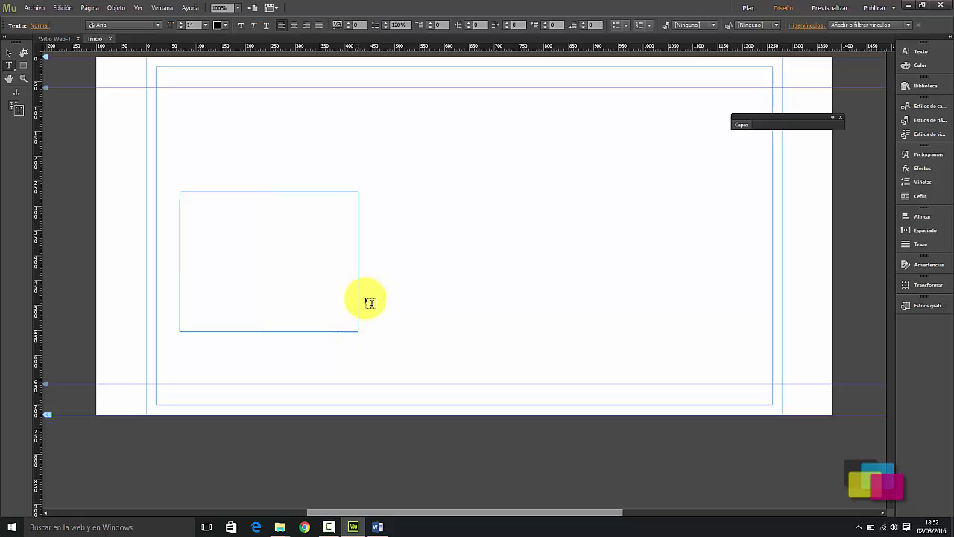
Step: Switch to Chrome and open disenoweb.zalathun.com/muse to view the finished example's text box over the video
{"action": "left_click", "coordinate": [305, 528]}
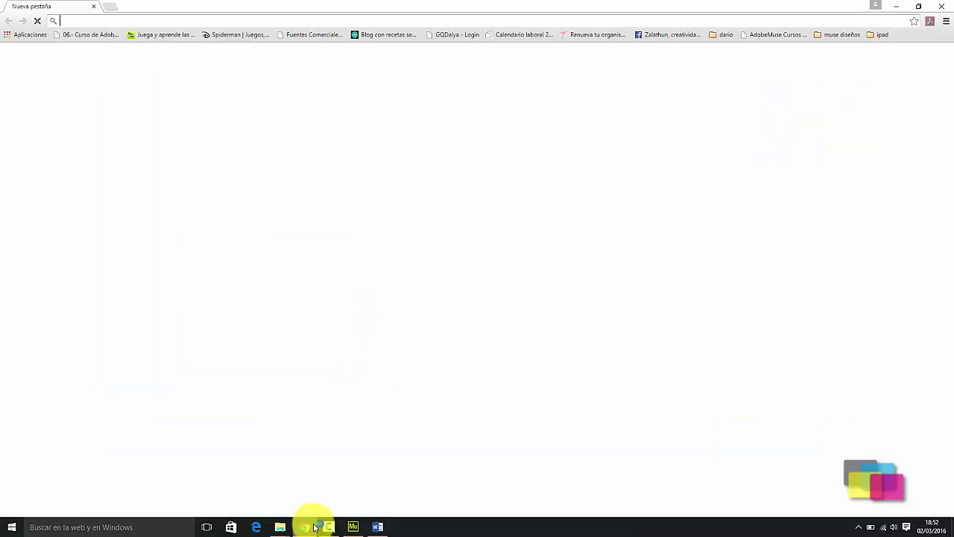
{"action": "type", "text": "disenoweb.zalathun.com/muse"}
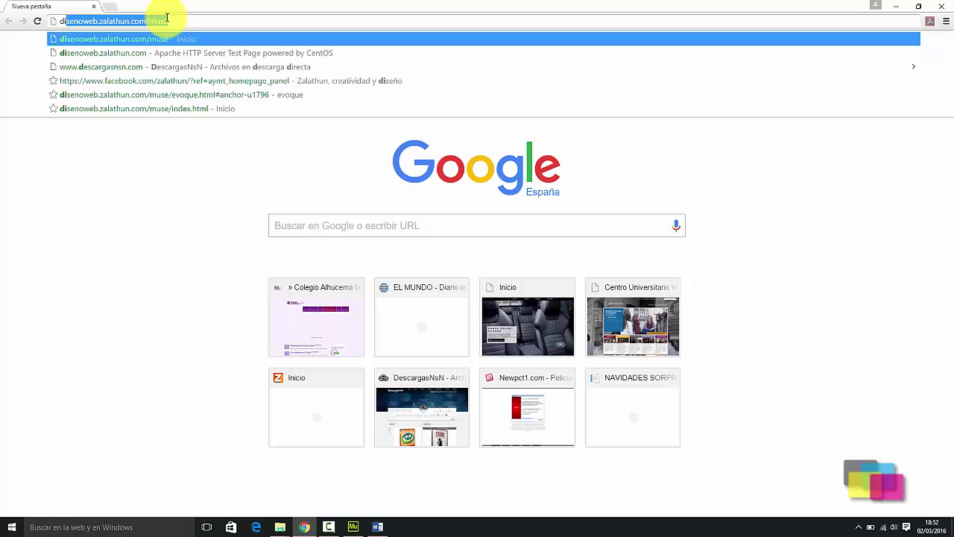
{"action": "left_click", "coordinate": [116, 37]}
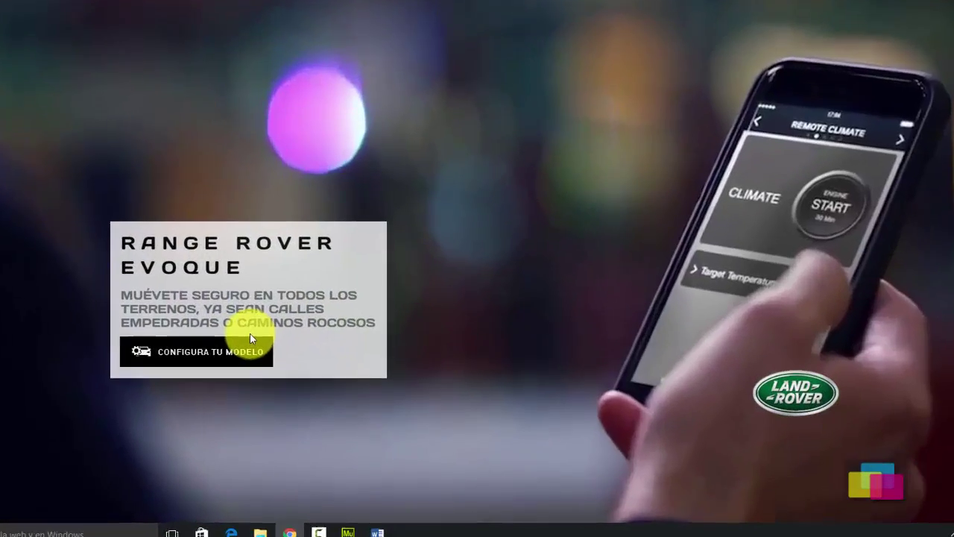
Step: Copy the RANGE ROVER EVOQUE title from the example page into the empty text frame in Muse
{"action": "left_click_drag", "start_coordinate": [255, 268], "coordinate": [119, 253]}
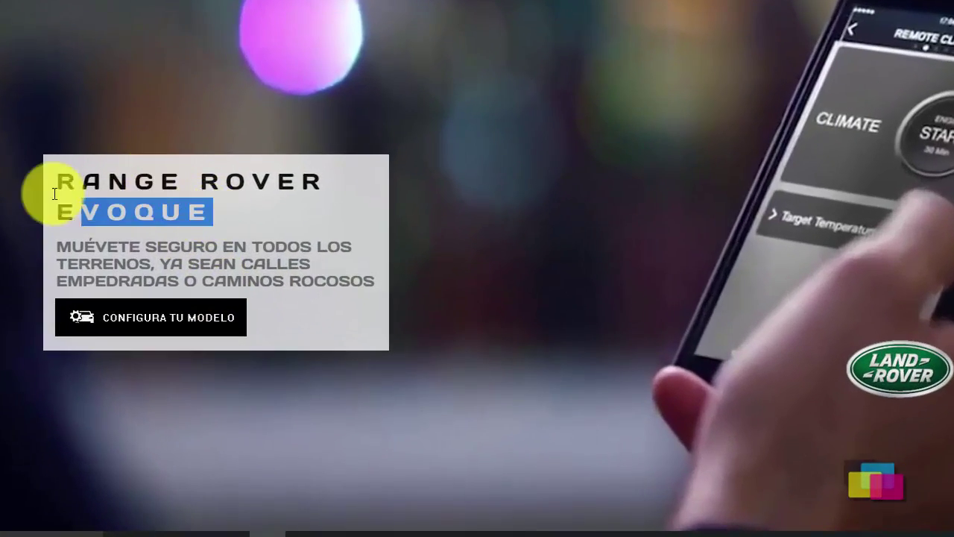
{"action": "left_click_drag", "start_coordinate": [54, 193], "coordinate": [47, 181]}
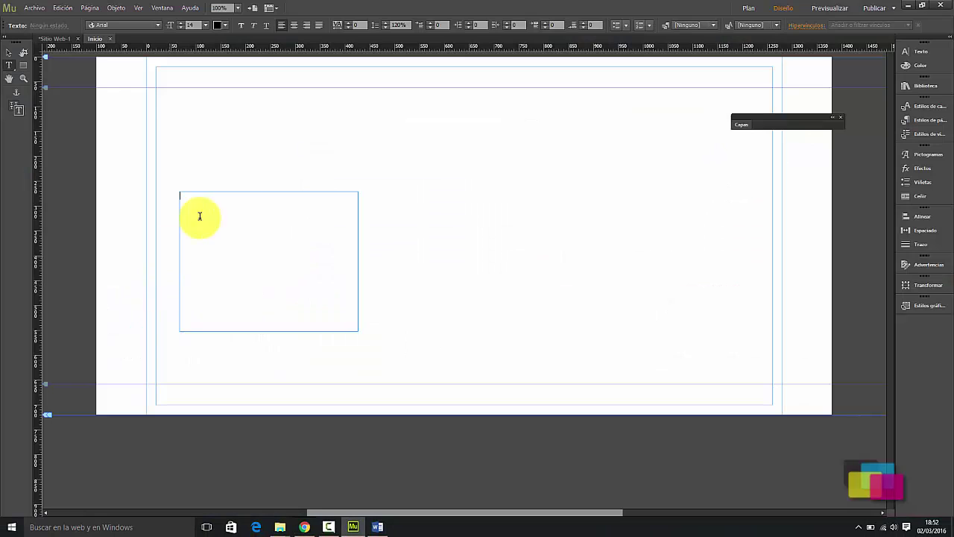
{"action": "type", "text": "RANGE ROVER EVOQUE"}
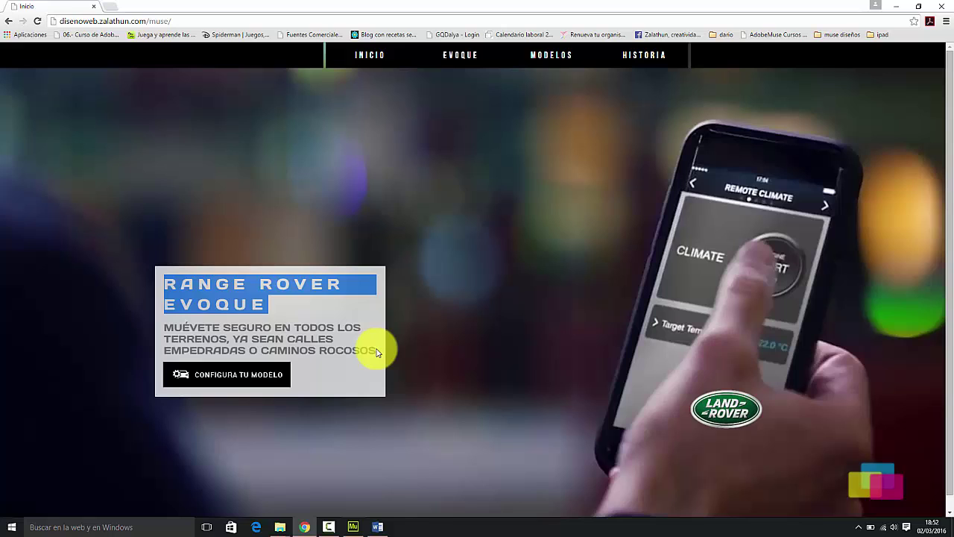
Step: Copy the example's MUÉVETE SEGURO paragraph from Chrome into the Muse text frame under the title, separating the two with a blank line
{"action": "left_click_drag", "start_coordinate": [377, 352], "coordinate": [158, 326]}
{"action": "key", "text": "ctrl+c"}
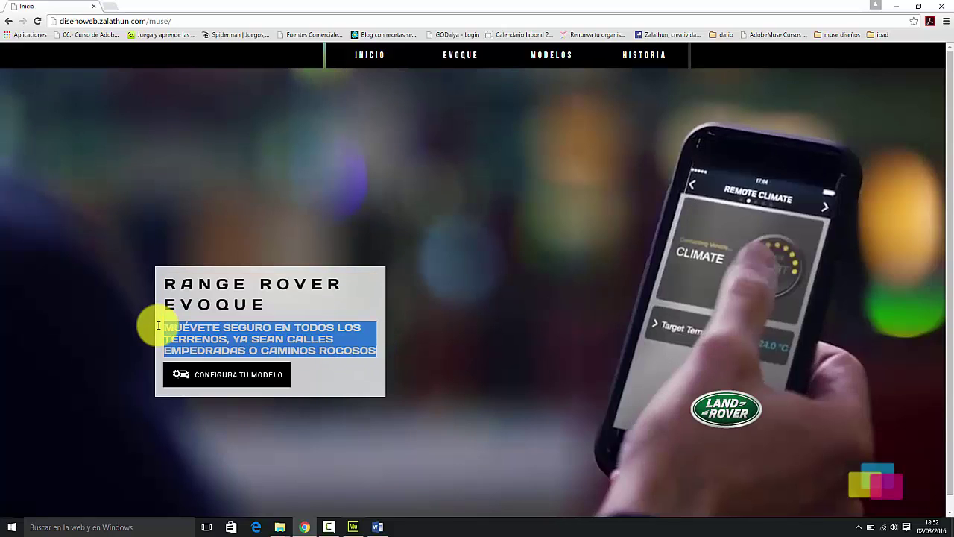
{"action": "key", "text": "alt+Tab"}
{"action": "key", "text": "ctrl+v"}
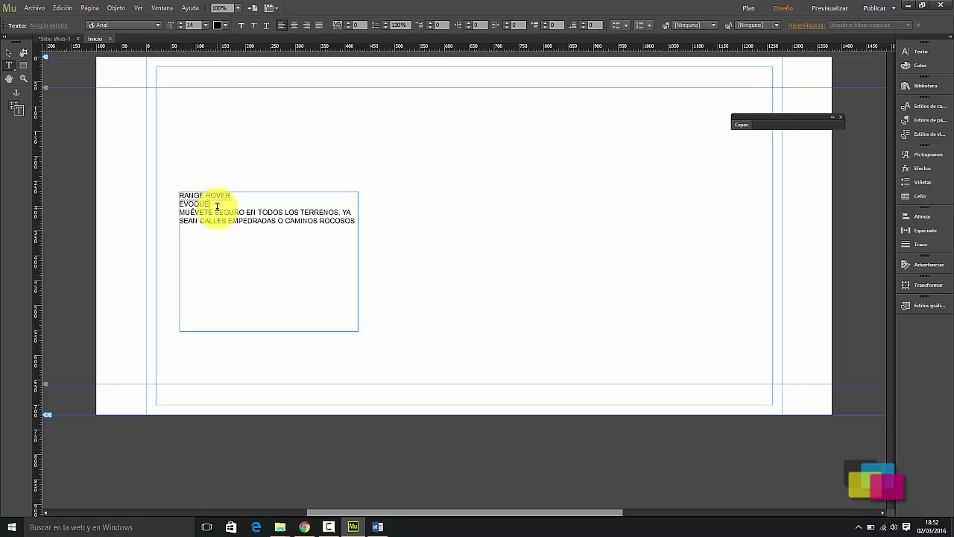
{"action": "key", "text": "Return"}
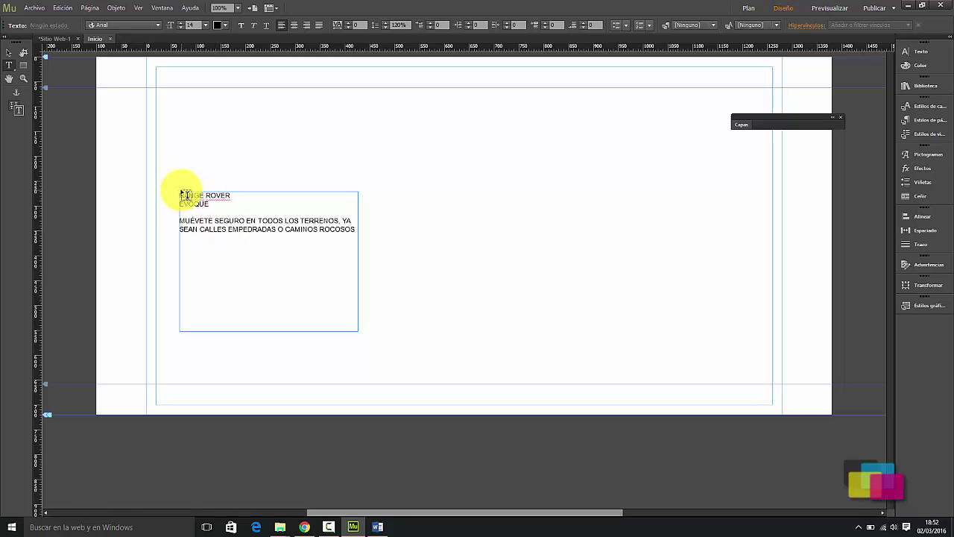
Step: Add the Edge Web Font Days One to the web fonts and apply it to all the text in the frame
{"action": "left_click_drag", "start_coordinate": [180, 193], "coordinate": [335, 241]}
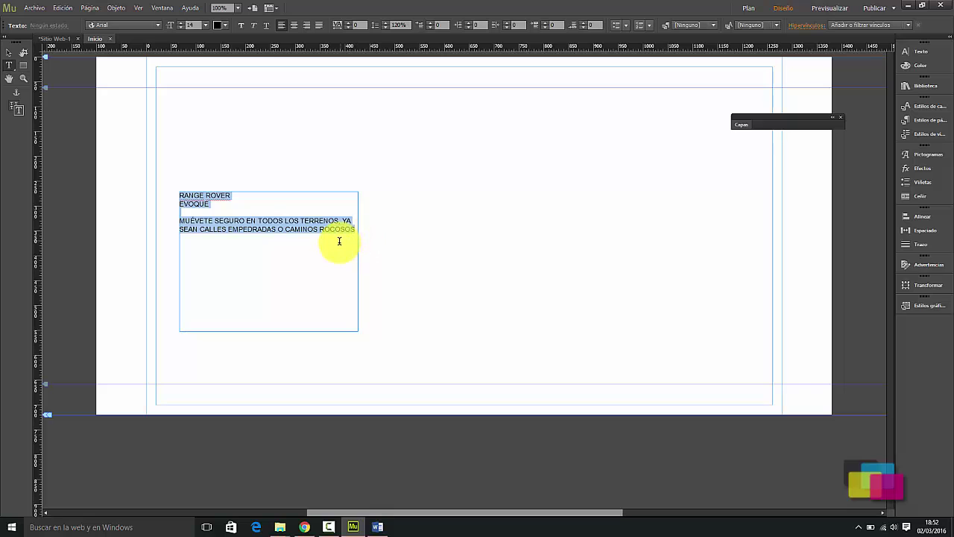
{"action": "left_click", "coordinate": [158, 27]}
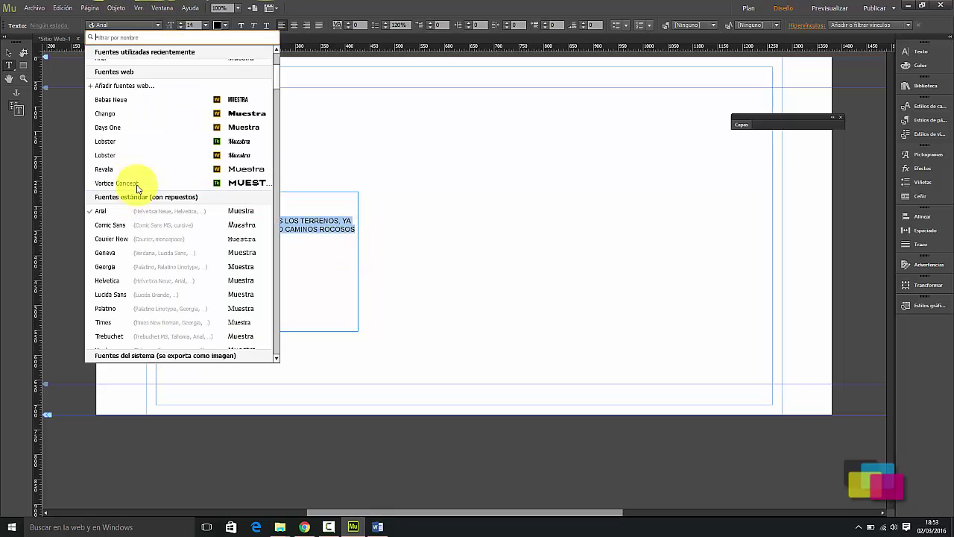
{"action": "left_click", "coordinate": [128, 86]}
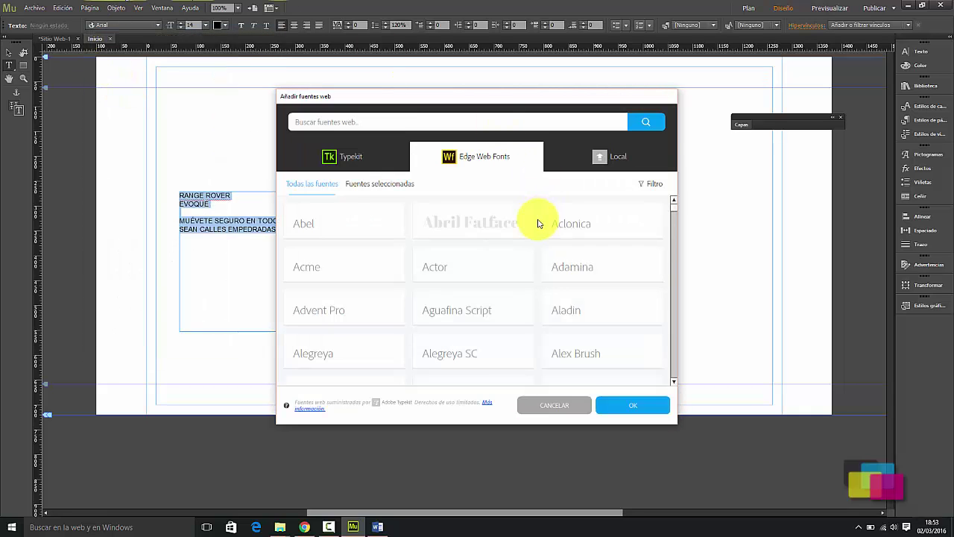
{"action": "left_click", "coordinate": [560, 218]}
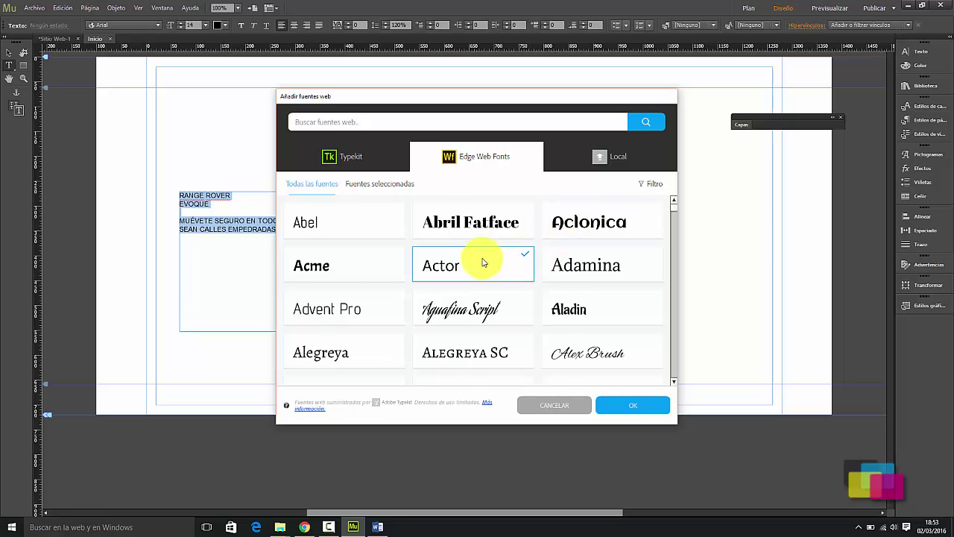
{"action": "scroll", "coordinate": [646, 231], "scroll_direction": "down", "scroll_amount": 3}
{"action": "left_click_drag", "start_coordinate": [673, 214], "coordinate": [674, 235]}
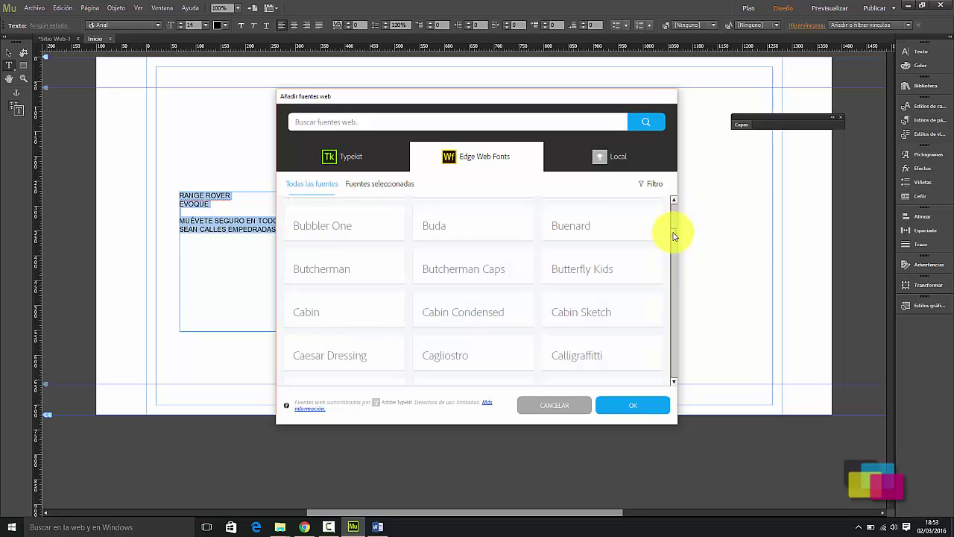
{"action": "left_click", "coordinate": [575, 120]}
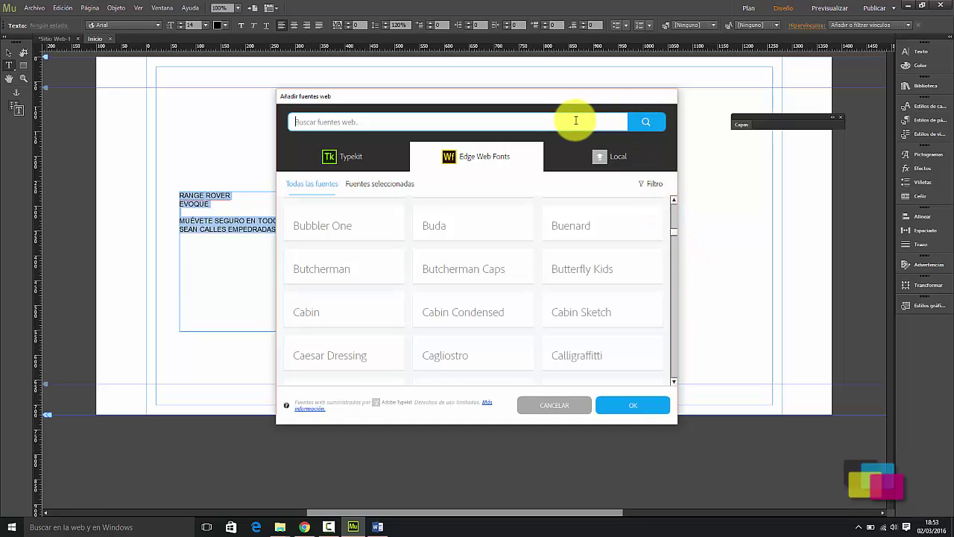
{"action": "type", "text": "da"}
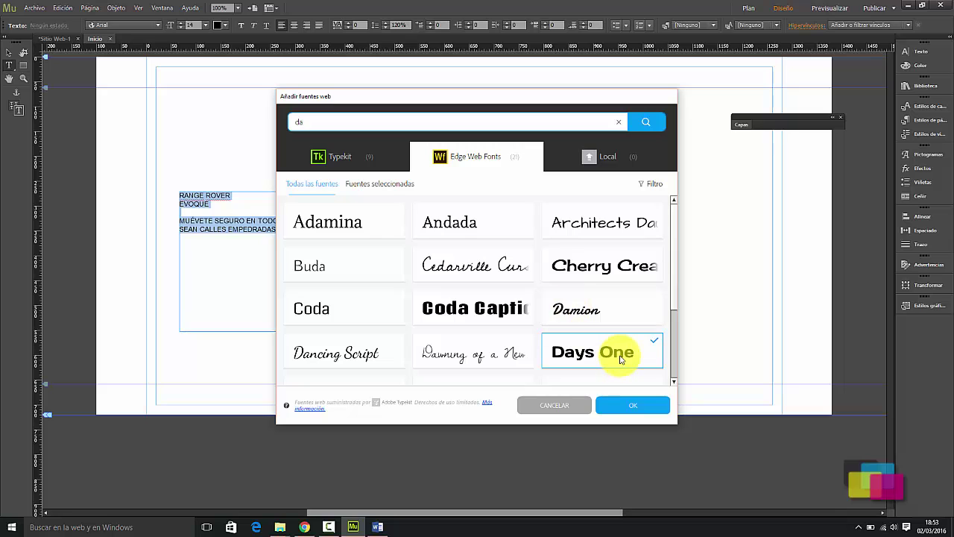
{"action": "left_click", "coordinate": [624, 399]}
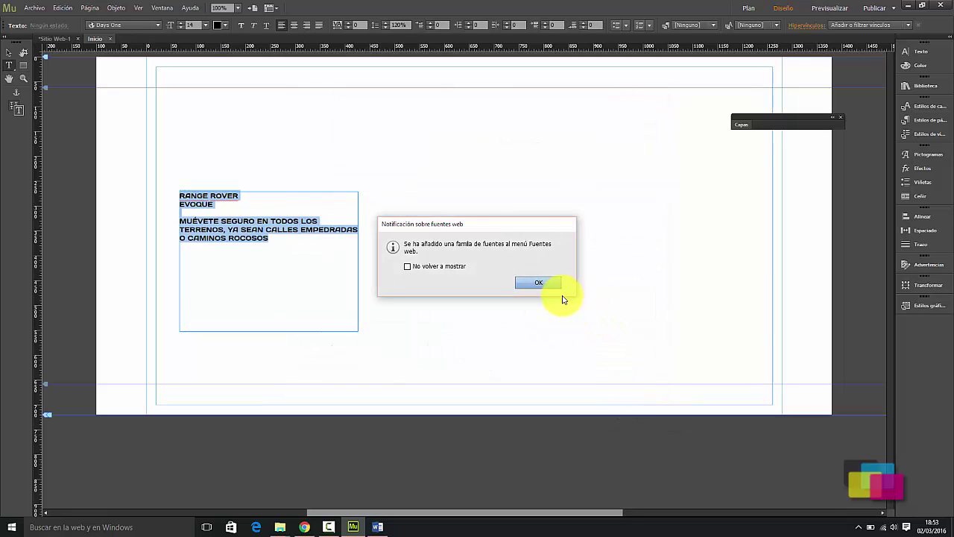
{"action": "left_click", "coordinate": [539, 283]}
Step: Examine the title and paragraph styling of the finished example in Chrome, and return to Muse
{"action": "left_click", "coordinate": [223, 200]}
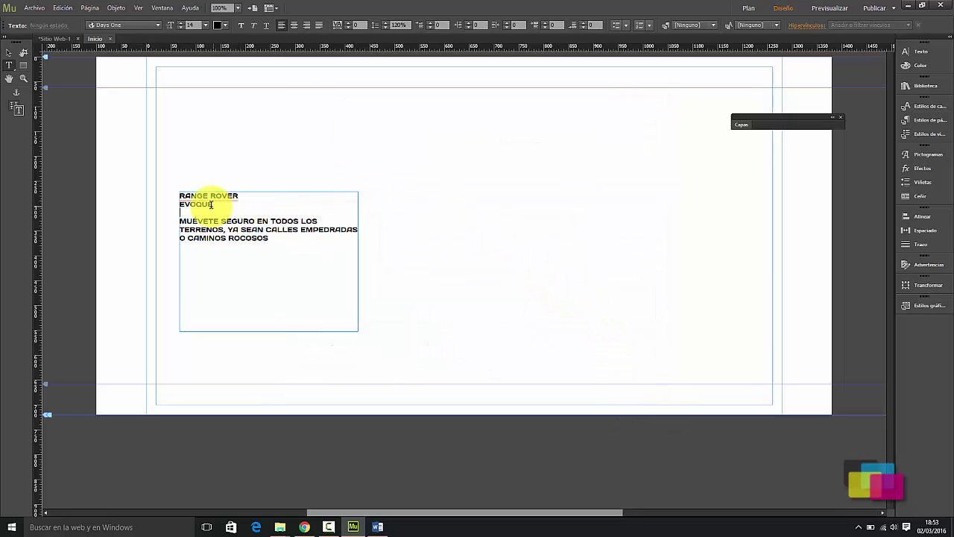
{"action": "left_click_drag", "start_coordinate": [218, 203], "coordinate": [177, 197]}
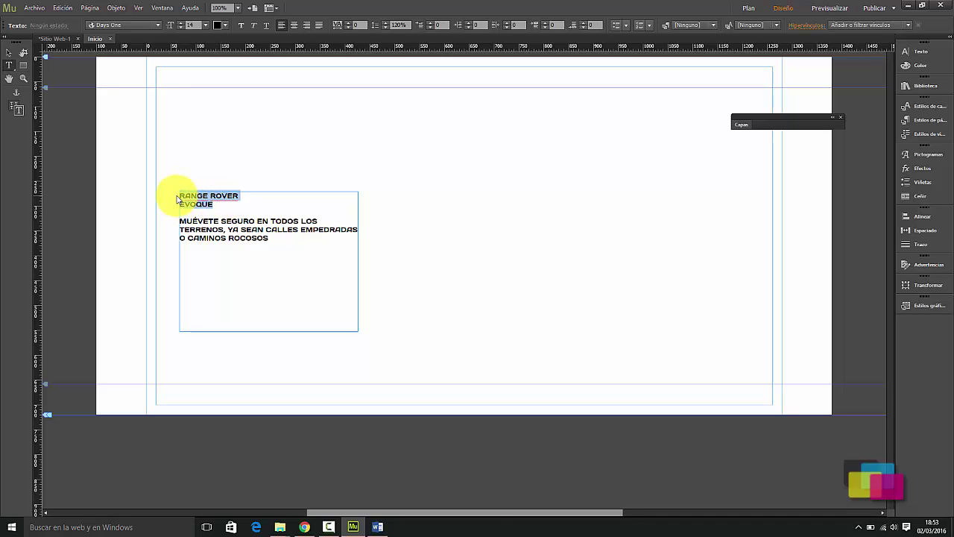
{"action": "left_click", "coordinate": [307, 527]}
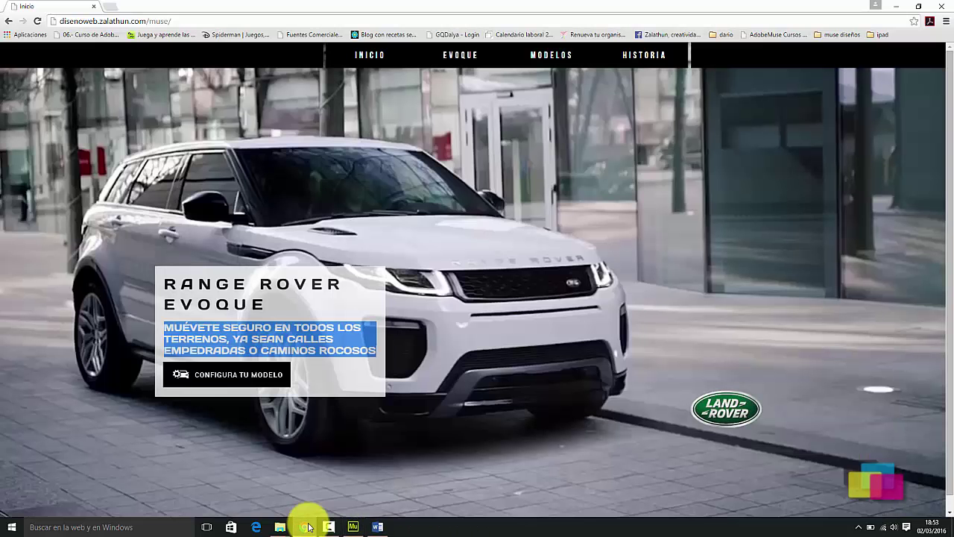
{"action": "left_click", "coordinate": [289, 310]}
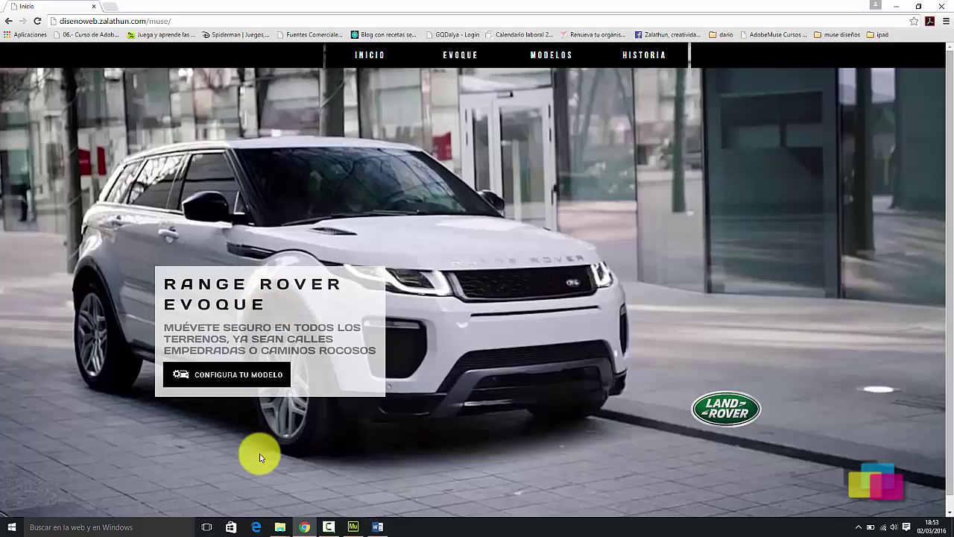
{"action": "left_click", "coordinate": [351, 527]}
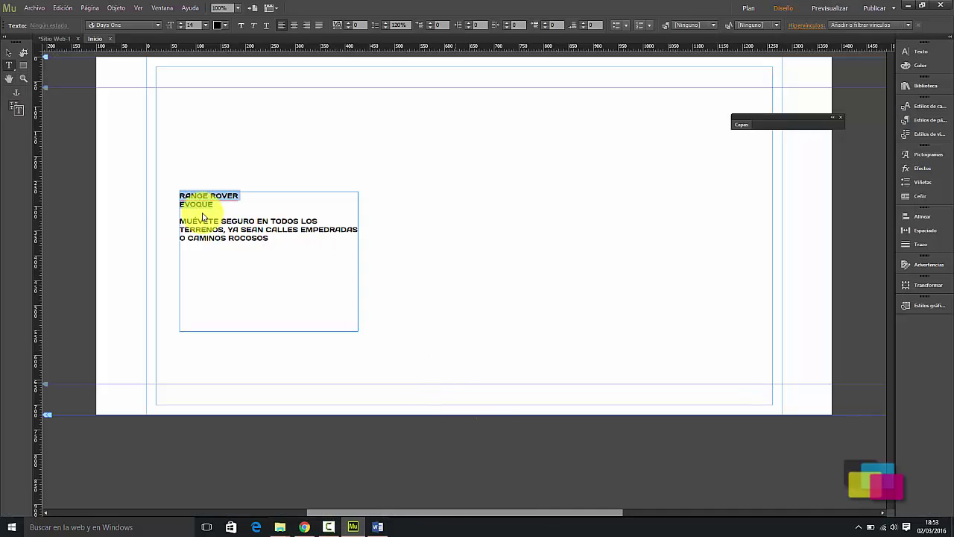
Step: Set the font size of all the text in the frame to 30
{"action": "left_click_drag", "start_coordinate": [266, 234], "coordinate": [175, 196]}
{"action": "left_click", "coordinate": [205, 24]}
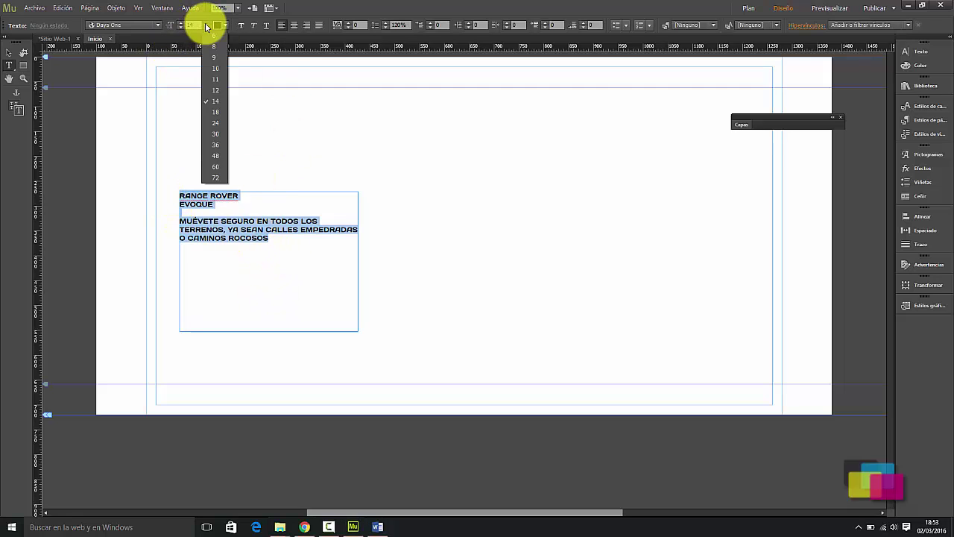
{"action": "left_click", "coordinate": [215, 144]}
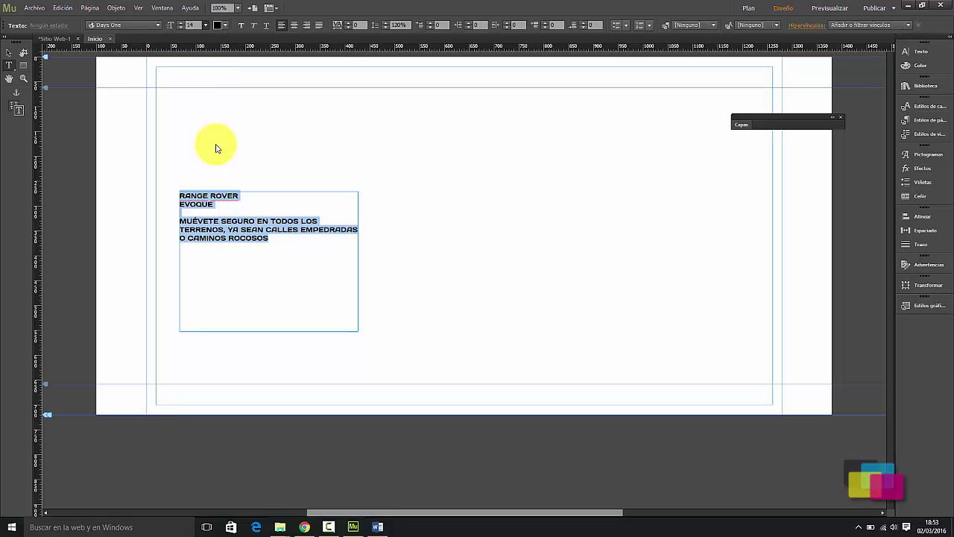
{"action": "left_click", "coordinate": [205, 24]}
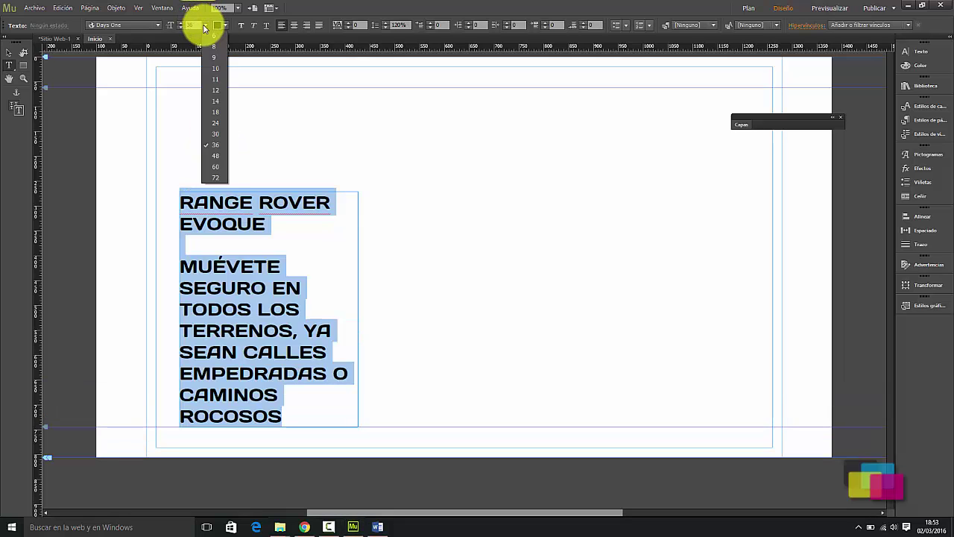
{"action": "left_click", "coordinate": [212, 134]}
{"action": "left_click_drag", "start_coordinate": [252, 219], "coordinate": [178, 205]}
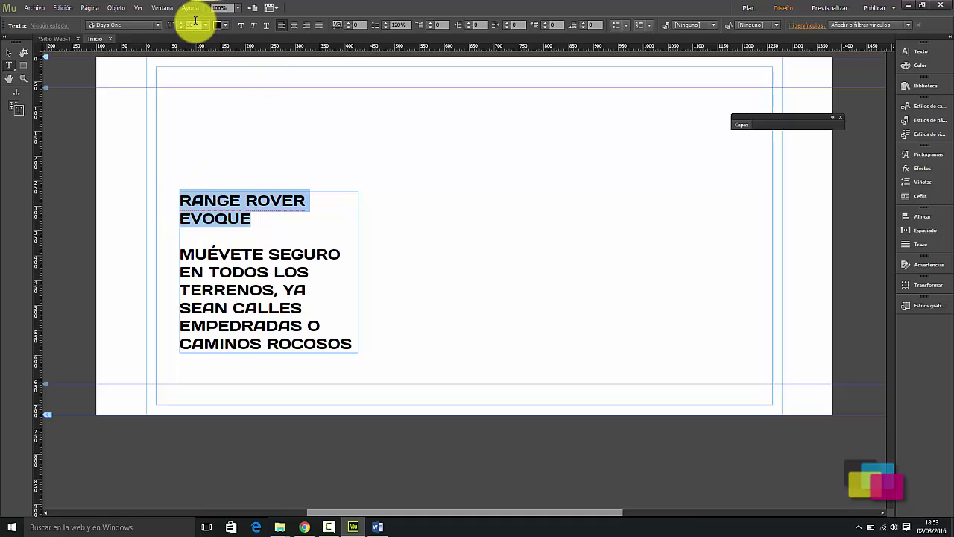
{"action": "left_click", "coordinate": [227, 239]}
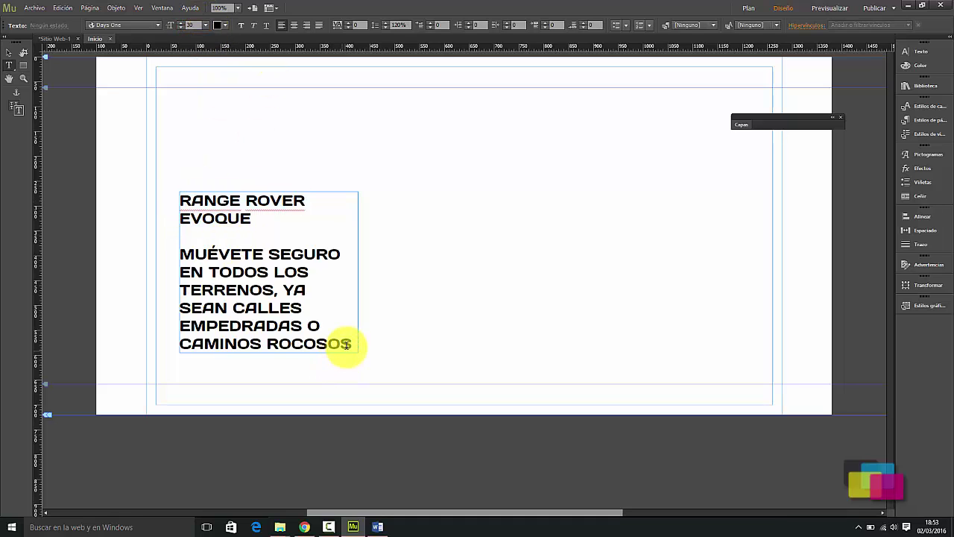
Step: Set the font size of the MUÉVETE SEGURO paragraph to 24
{"action": "left_click_drag", "start_coordinate": [353, 342], "coordinate": [187, 246]}
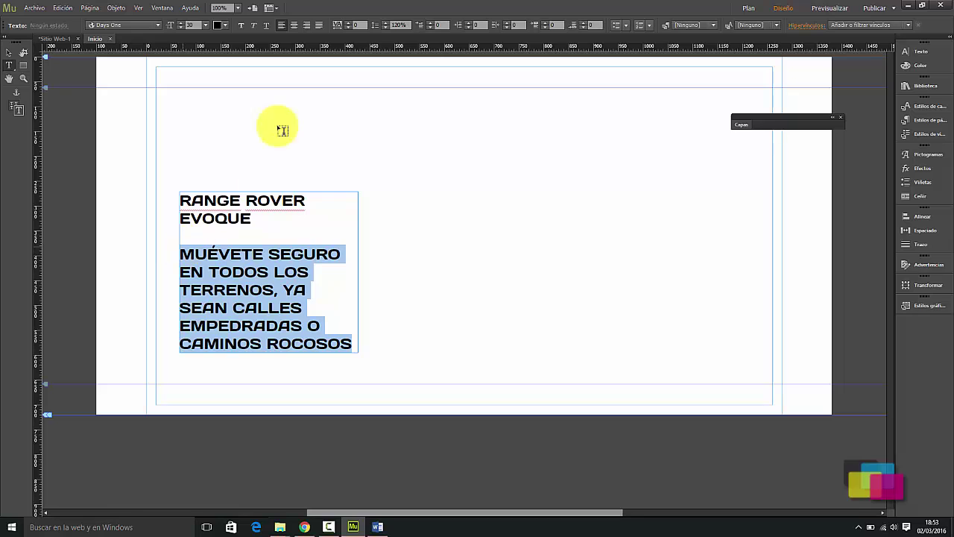
{"action": "left_click", "coordinate": [205, 25]}
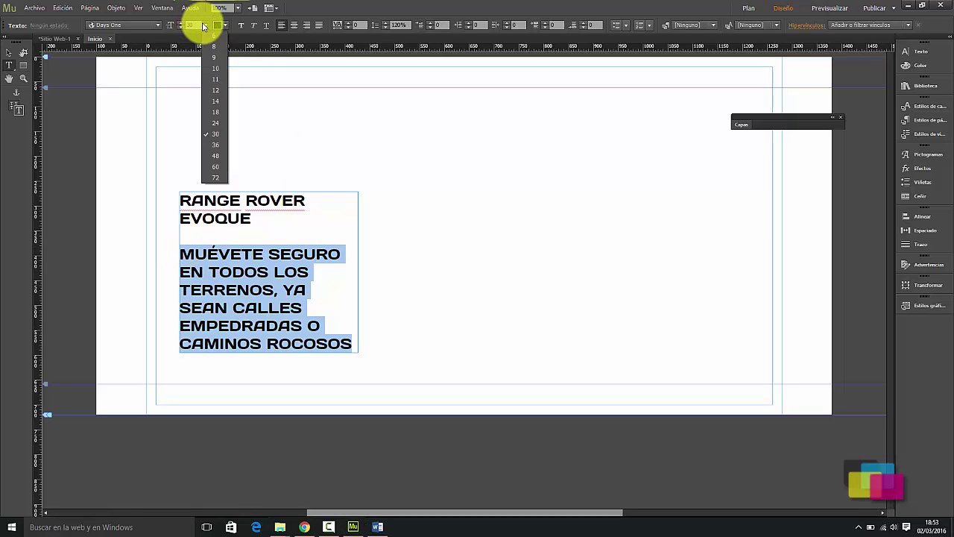
{"action": "left_click", "coordinate": [215, 123]}
Step: Set the letter spacing of the RANGE ROVER EVOQUE title to 10 and widen the text frame to 367 px
{"action": "left_click_drag", "start_coordinate": [252, 220], "coordinate": [182, 200]}
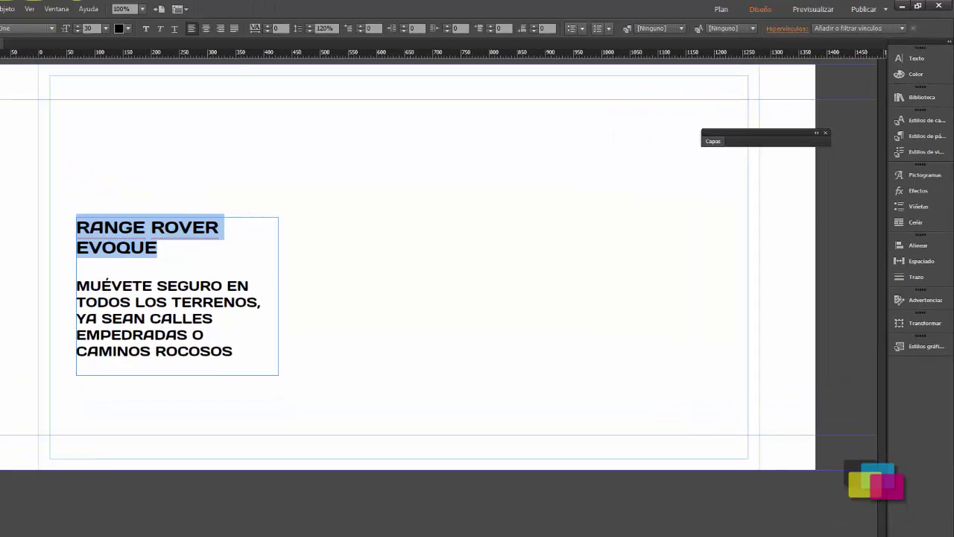
{"action": "left_click", "coordinate": [899, 79]}
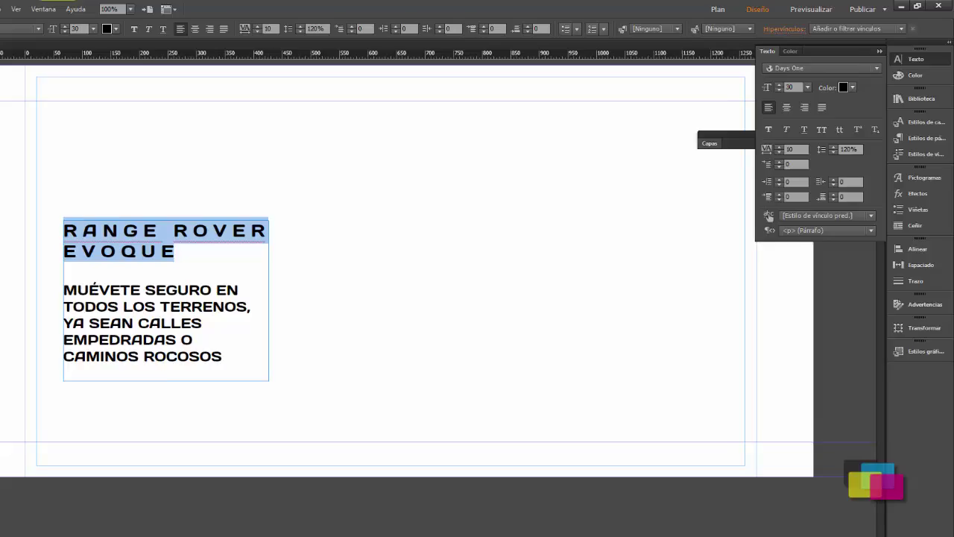
{"action": "left_click", "coordinate": [224, 379]}
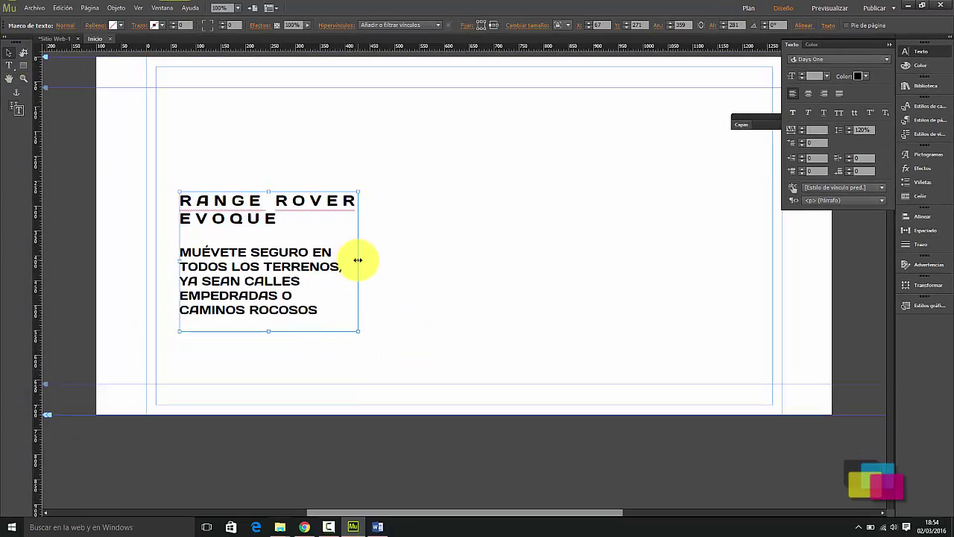
{"action": "mouse_move", "coordinate": [358, 260]}
{"action": "left_mouse_down"}
{"action": "mouse_move", "coordinate": [371, 264]}
{"action": "mouse_move", "coordinate": [362, 262]}
{"action": "left_mouse_up"}
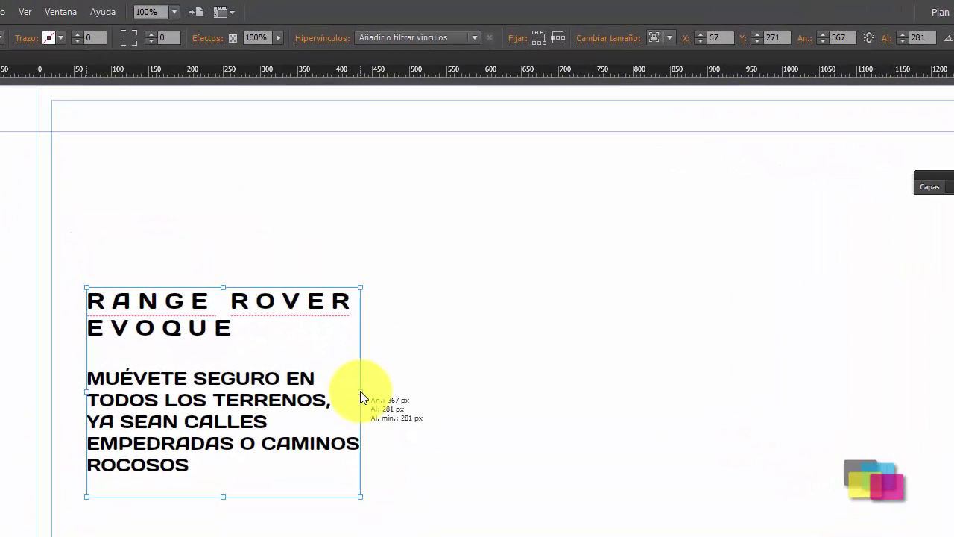
{"action": "left_click_drag", "start_coordinate": [360, 391], "coordinate": [360, 392]}
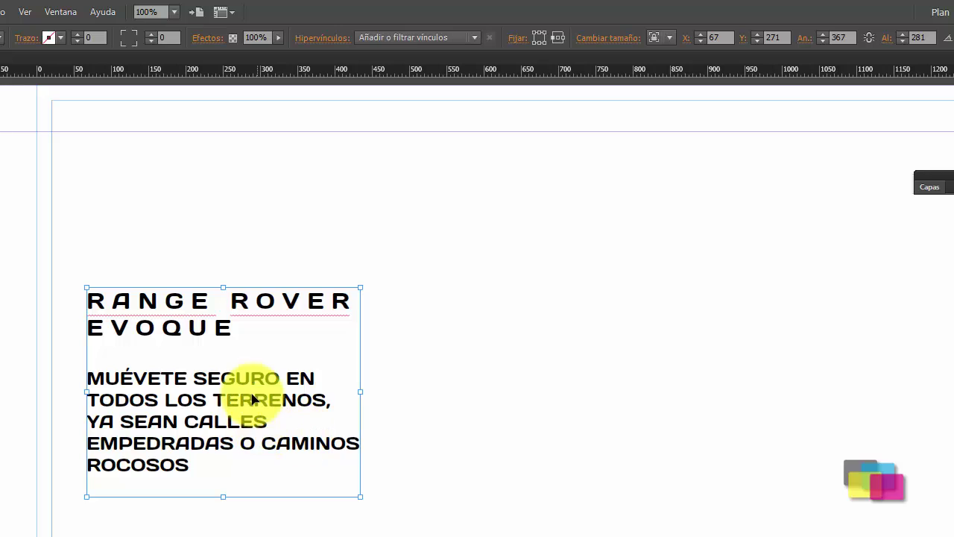
Step: Color the MUÉVETE SEGURO paragraph gray and leave text editing with the frame selected
{"action": "double_click", "coordinate": [224, 383]}
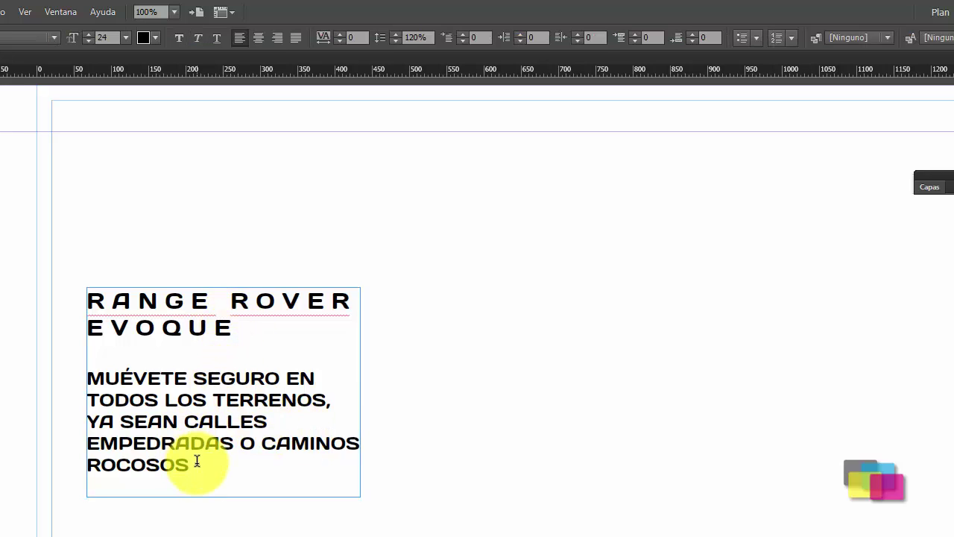
{"action": "left_click_drag", "start_coordinate": [196, 461], "coordinate": [87, 376]}
{"action": "left_click", "coordinate": [155, 37]}
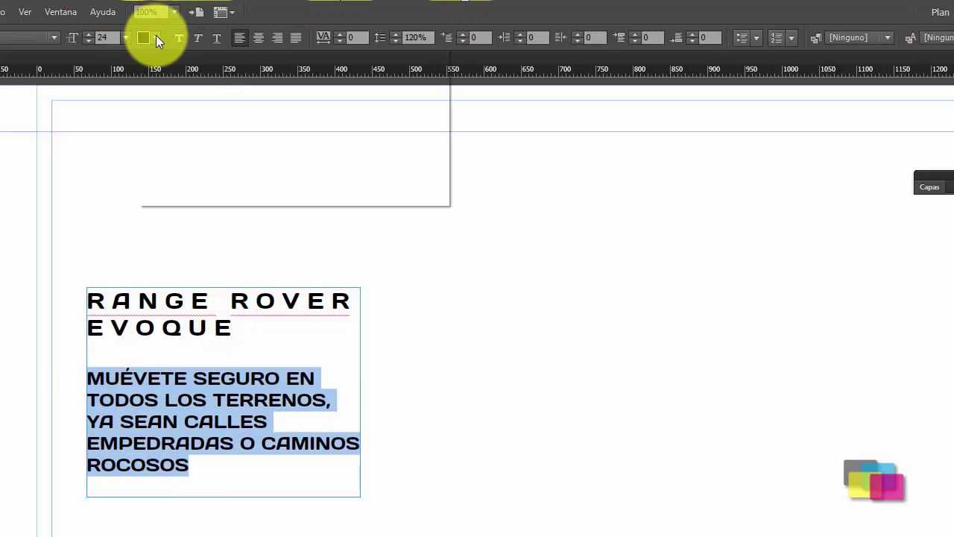
{"action": "left_click", "coordinate": [330, 59]}
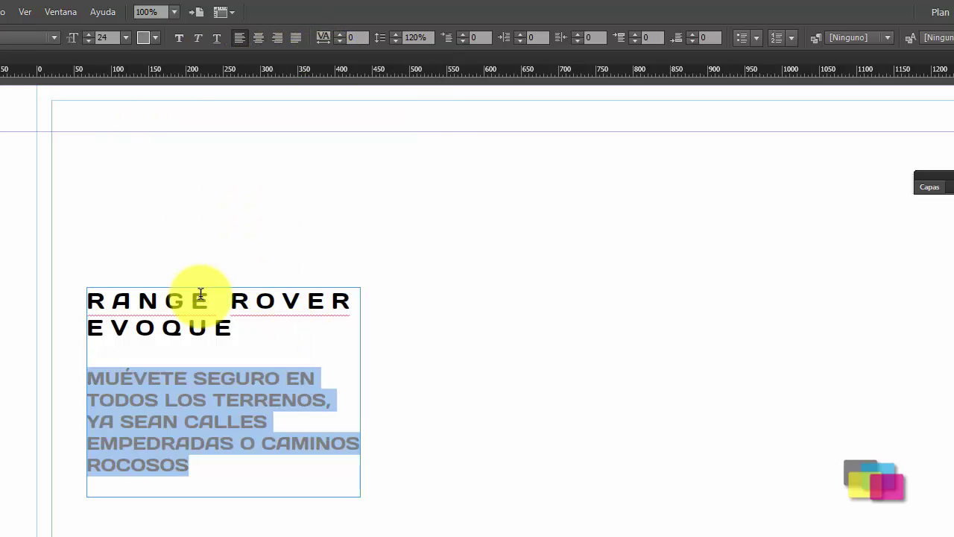
{"action": "left_click", "coordinate": [289, 340]}
{"action": "key", "text": "Escape"}
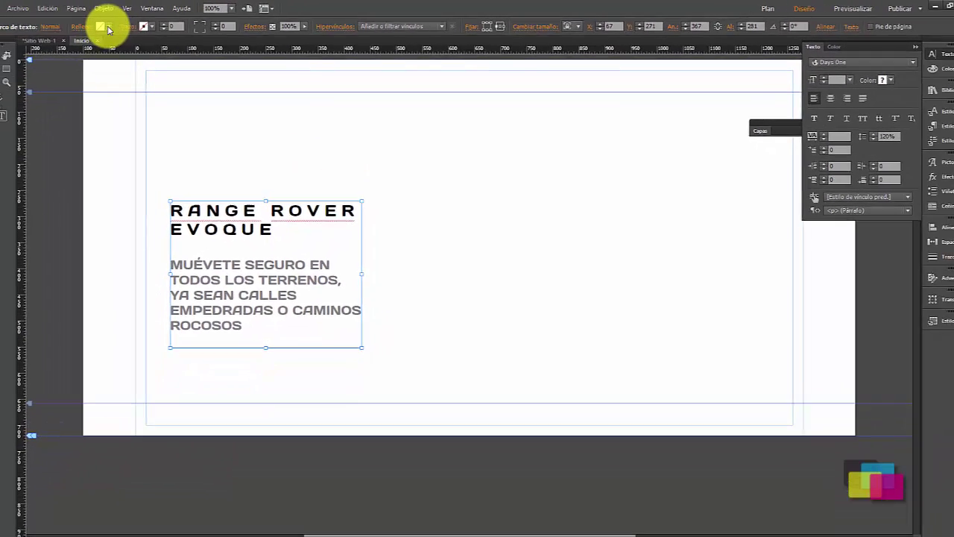
Step: Give the text frame a white fill and set its opacity to 90%
{"action": "left_click", "coordinate": [58, 39]}
{"action": "left_click", "coordinate": [247, 42]}
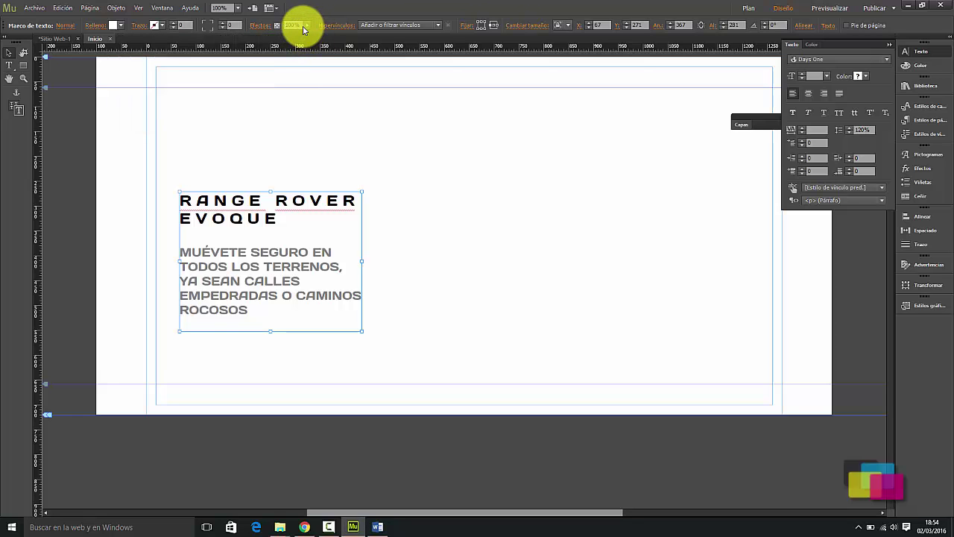
{"action": "left_click", "coordinate": [295, 25]}
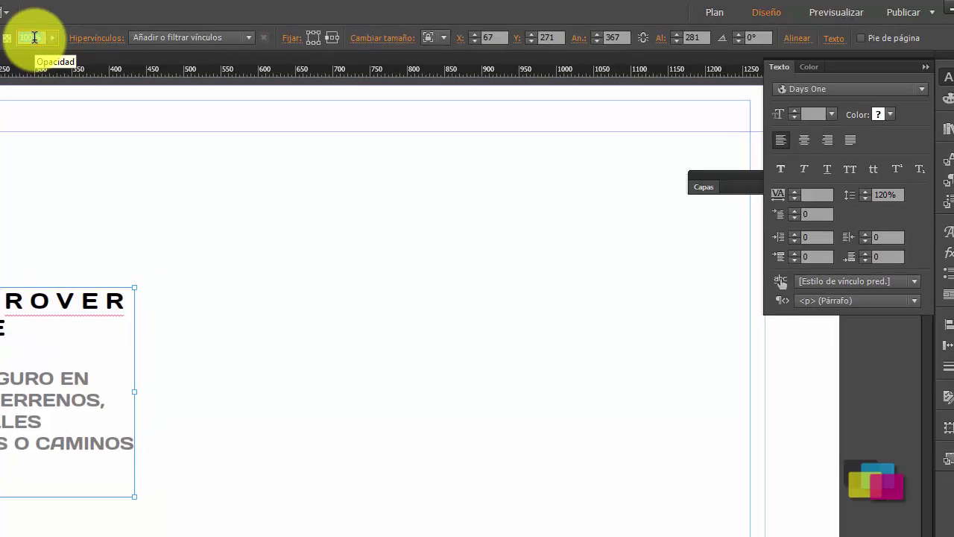
{"action": "key", "text": "Return"}
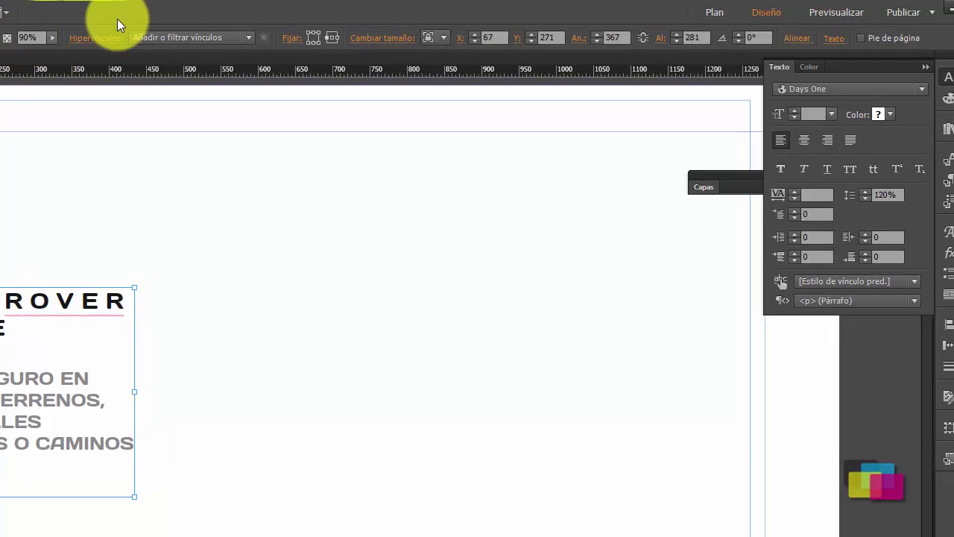
Step: Add equal padding on all four sides of the text frame and widen it so RANGE ROVER fits on one line
{"action": "left_click", "coordinate": [949, 345]}
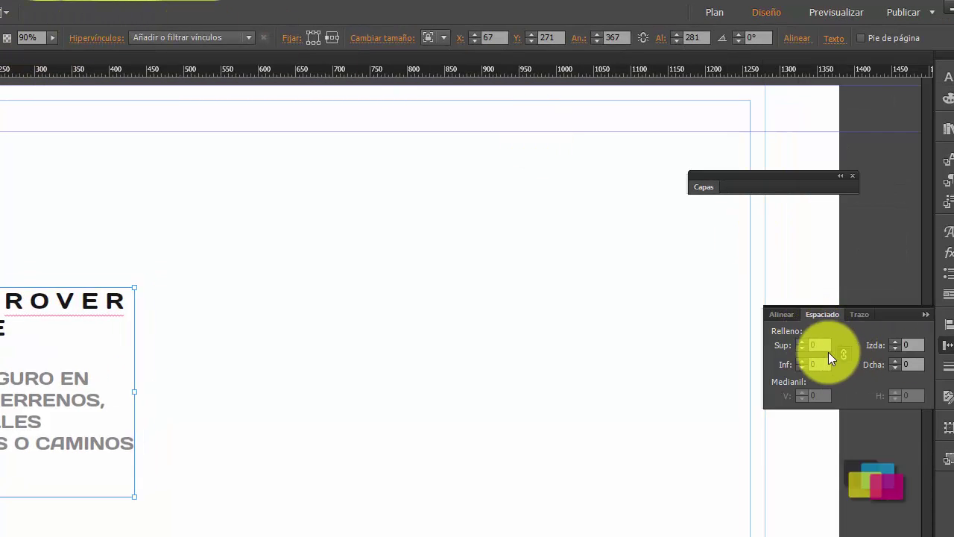
{"action": "left_click", "coordinate": [803, 341]}
{"action": "left_click", "coordinate": [802, 342]}
{"action": "left_click", "coordinate": [802, 342]}
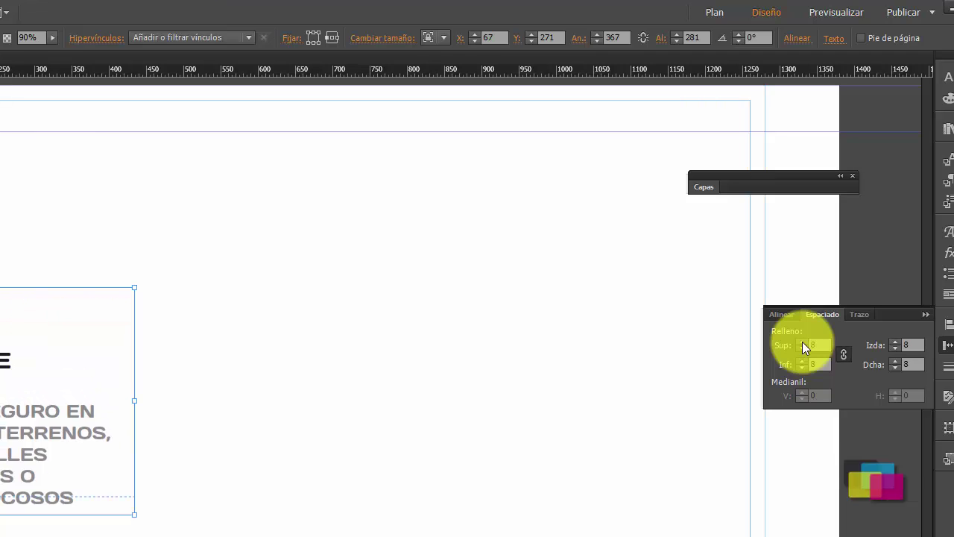
{"action": "left_click", "coordinate": [803, 341]}
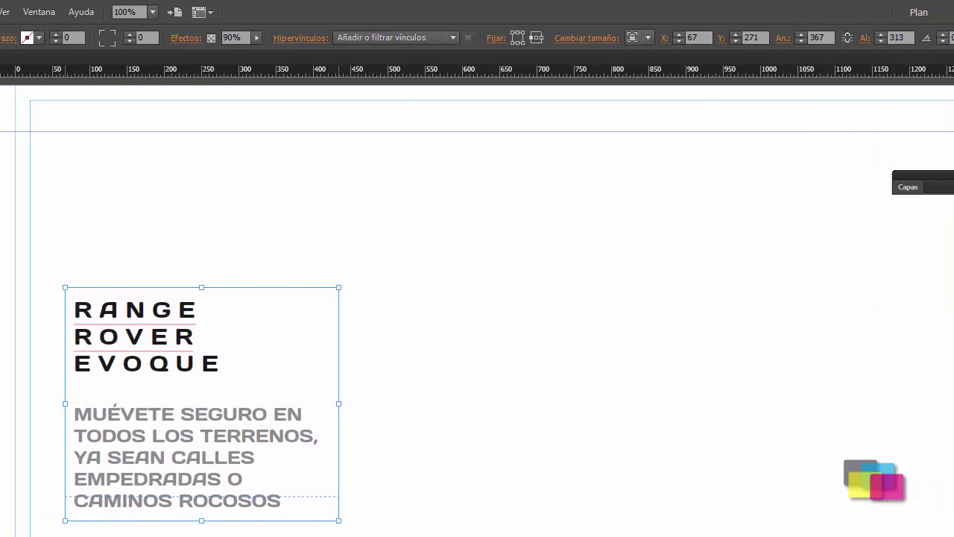
{"action": "left_click_drag", "start_coordinate": [545, 404], "coordinate": [565, 408]}
{"action": "left_click", "coordinate": [680, 376]}
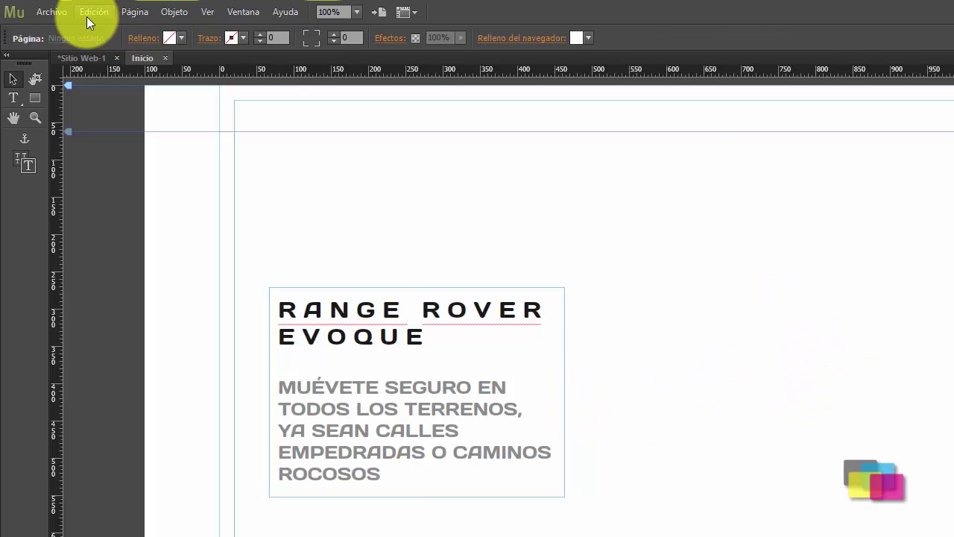
Step: Start placing an image and browse through the img folder and its parent folder practica_2 for the logo file
{"action": "left_click", "coordinate": [57, 17]}
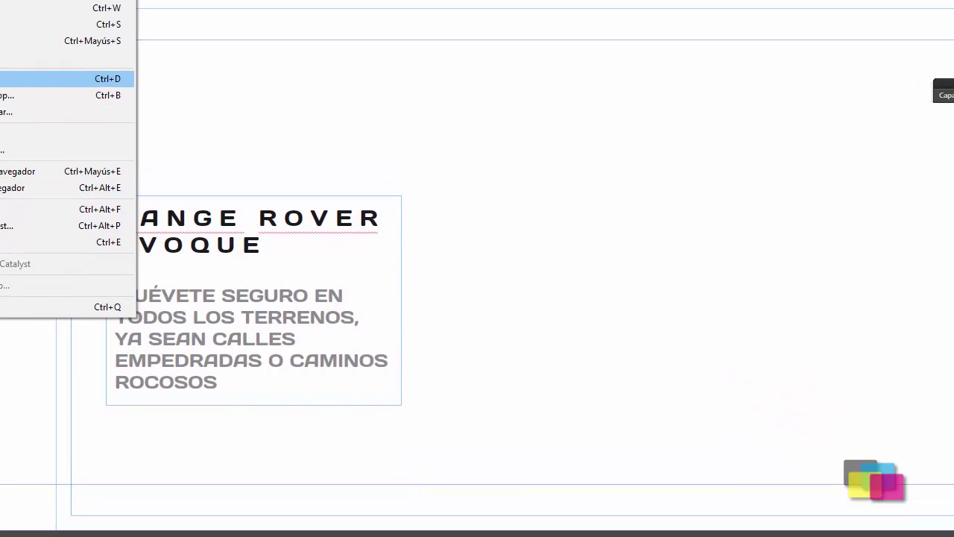
{"action": "left_click", "coordinate": [67, 169]}
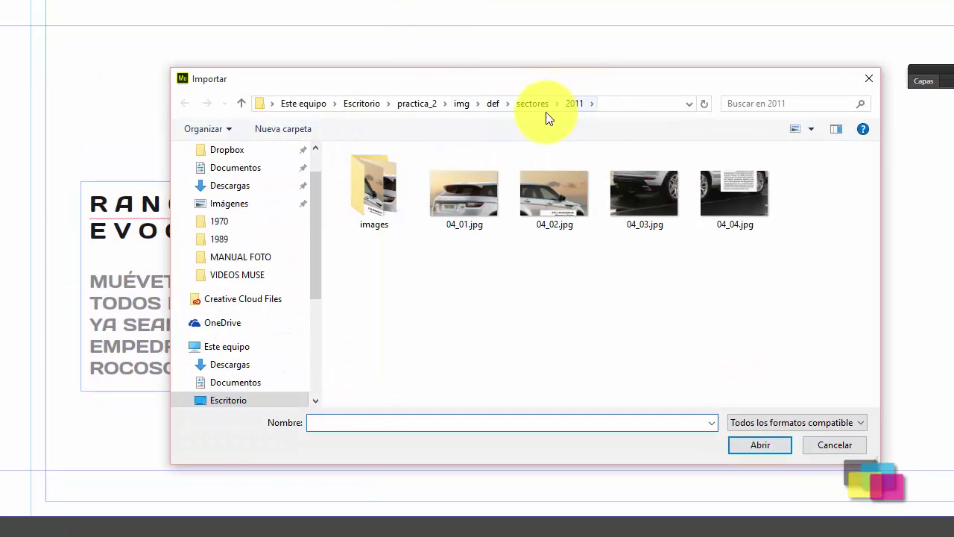
{"action": "left_click", "coordinate": [461, 104]}
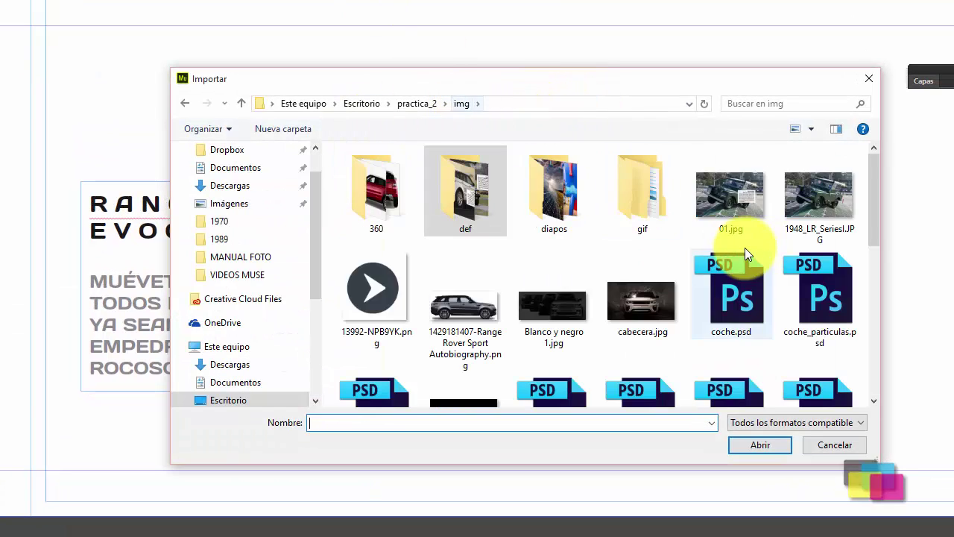
{"action": "scroll", "coordinate": [741, 247], "scroll_direction": "down", "scroll_amount": 3}
{"action": "scroll", "coordinate": [741, 246], "scroll_direction": "down", "scroll_amount": 3}
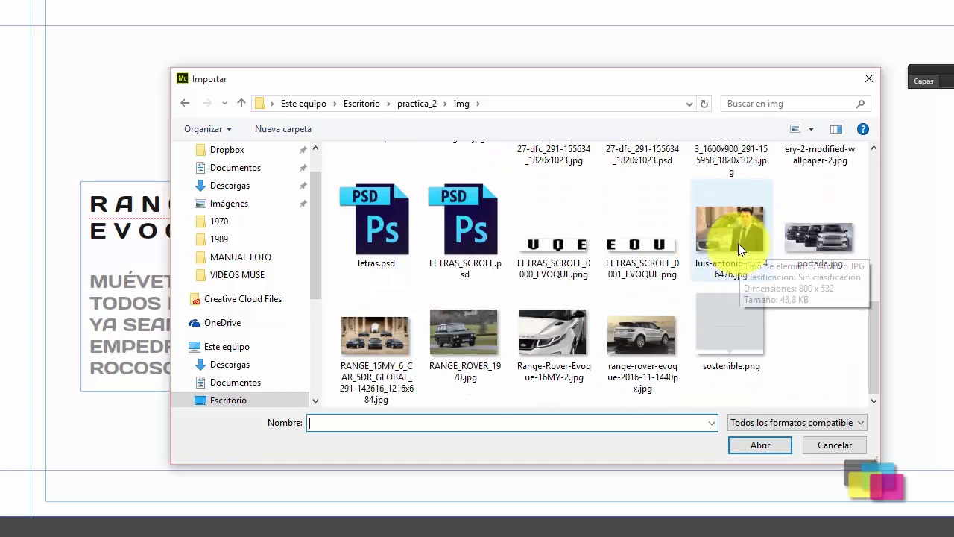
{"action": "scroll", "coordinate": [739, 244], "scroll_direction": "up", "scroll_amount": 4}
{"action": "scroll", "coordinate": [738, 243], "scroll_direction": "up", "scroll_amount": 2}
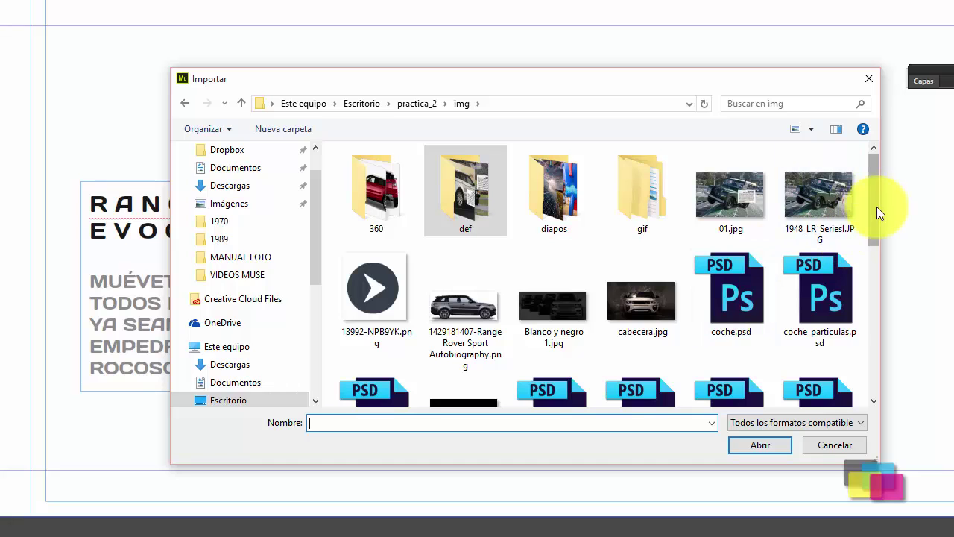
{"action": "left_click", "coordinate": [403, 103]}
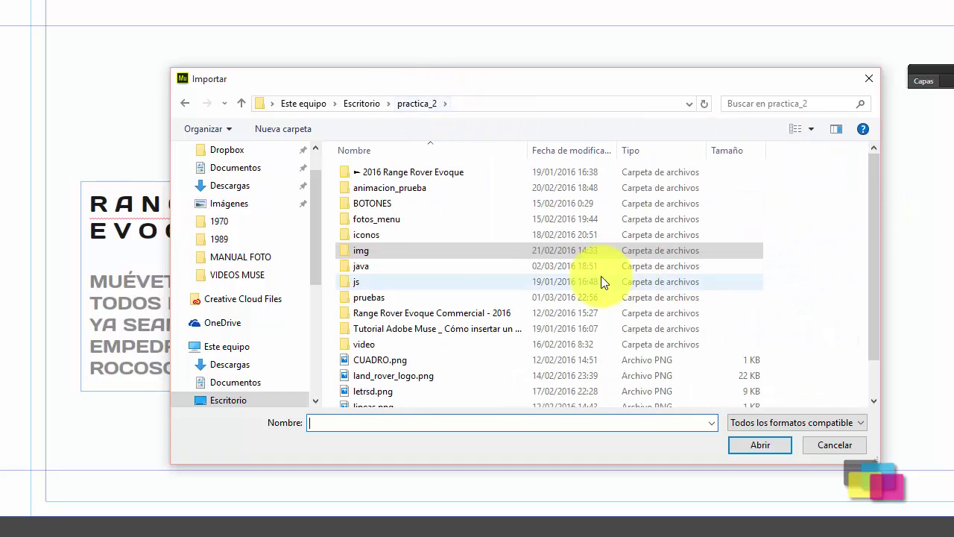
{"action": "scroll", "coordinate": [601, 276], "scroll_direction": "down", "scroll_amount": 1}
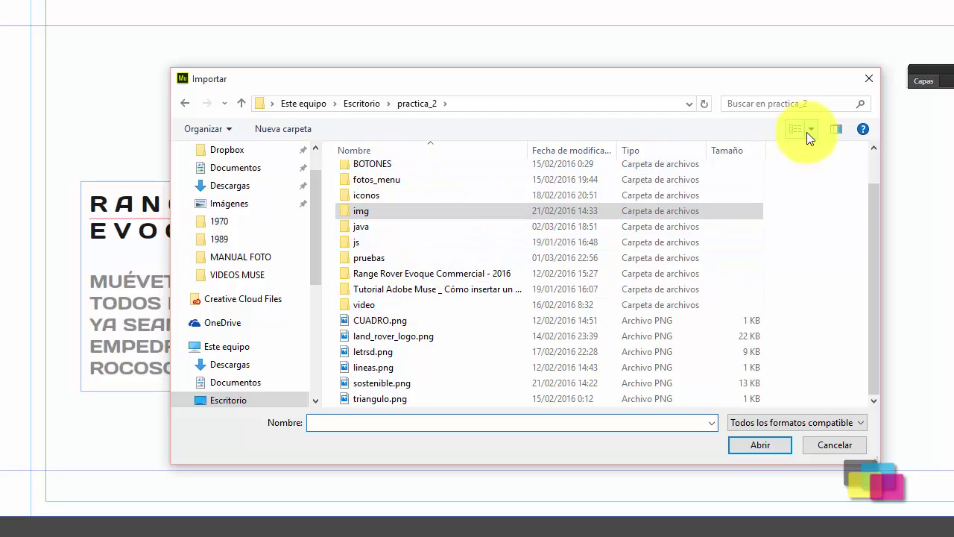
Step: Search practica_2 for "logo", place land_rover_logo.png on the page and move it against the right margin at about X 1003, Y 439
{"action": "left_click", "coordinate": [790, 104]}
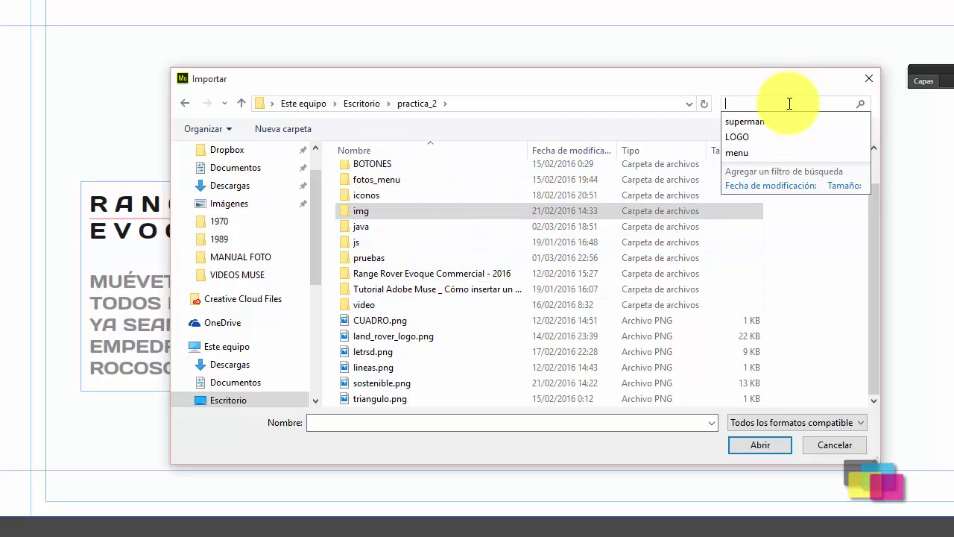
{"action": "type", "text": "logo"}
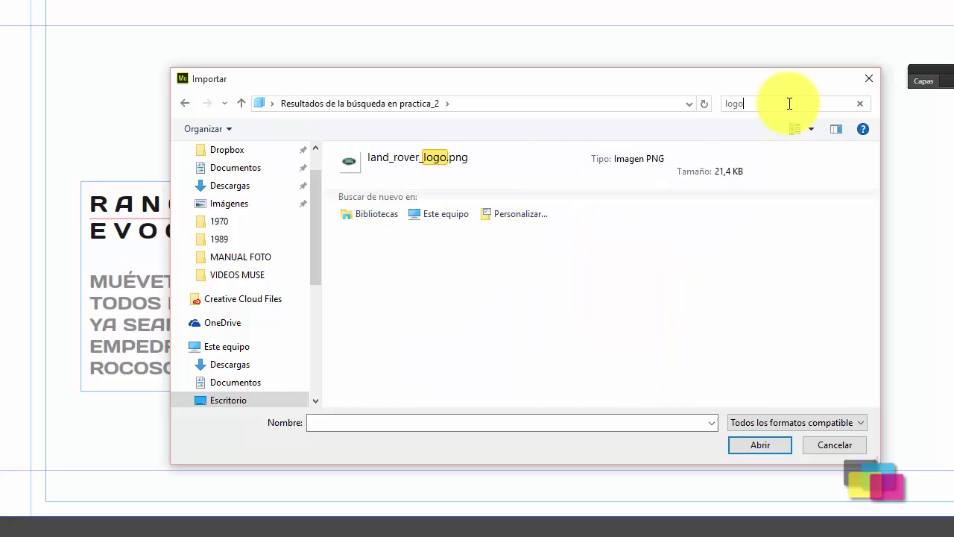
{"action": "left_click", "coordinate": [413, 168]}
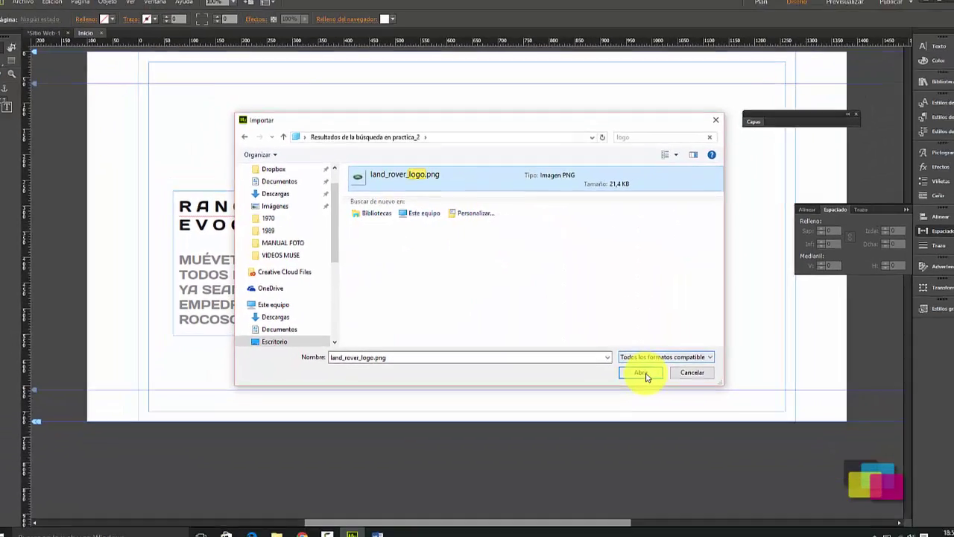
{"action": "left_click", "coordinate": [703, 411]}
{"action": "left_click", "coordinate": [597, 328]}
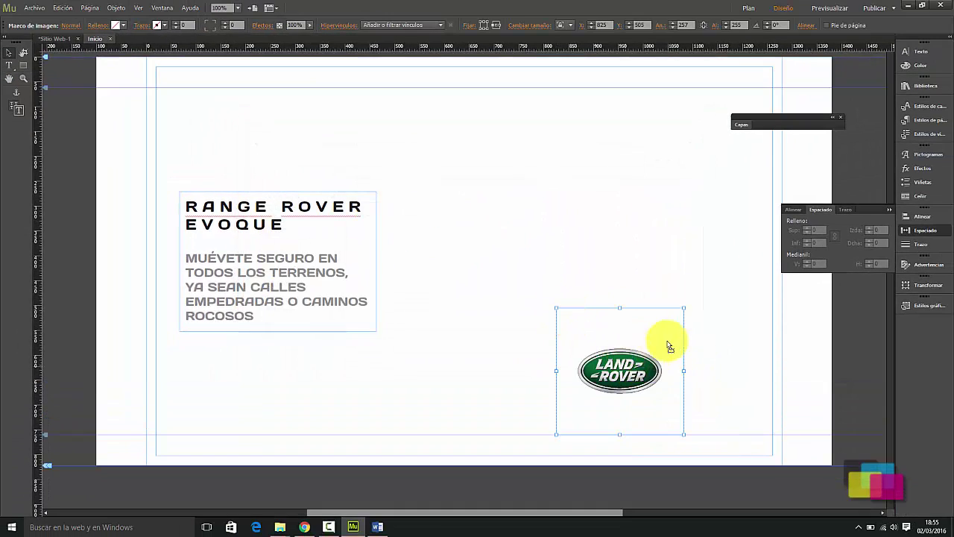
{"action": "left_click_drag", "start_coordinate": [667, 341], "coordinate": [714, 339]}
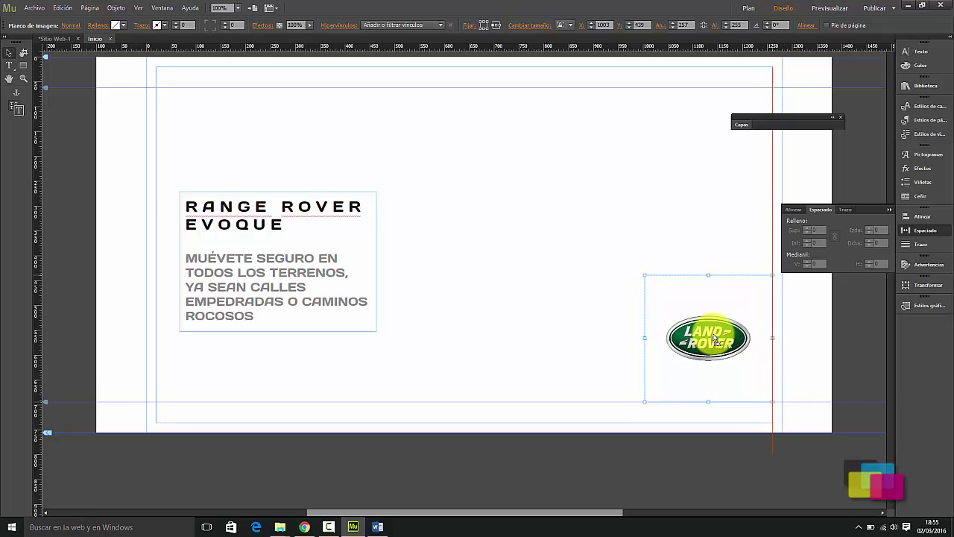
{"action": "left_click", "coordinate": [527, 145]}
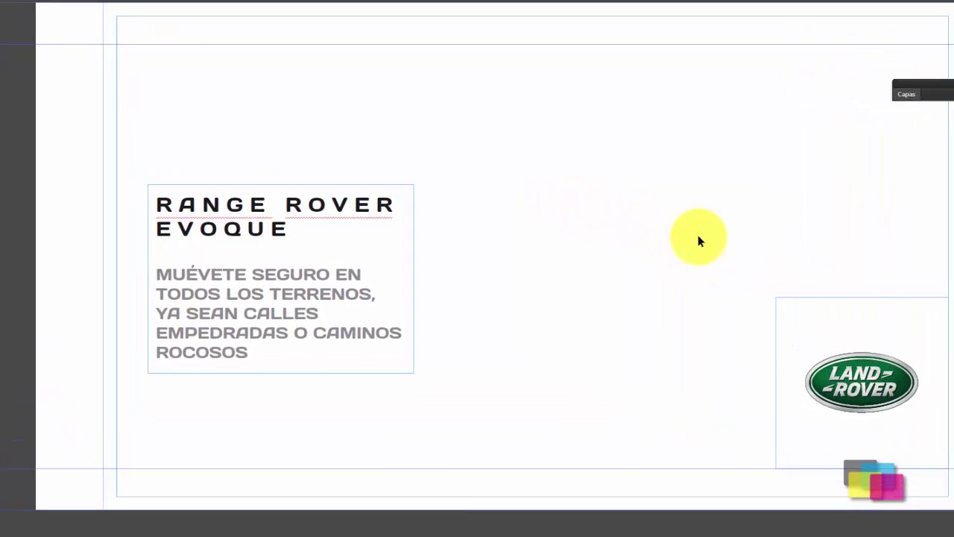
Step: Save the site to the Escritorio folder under the name sitio_evoque_video
{"action": "key", "text": "ctrl+s"}
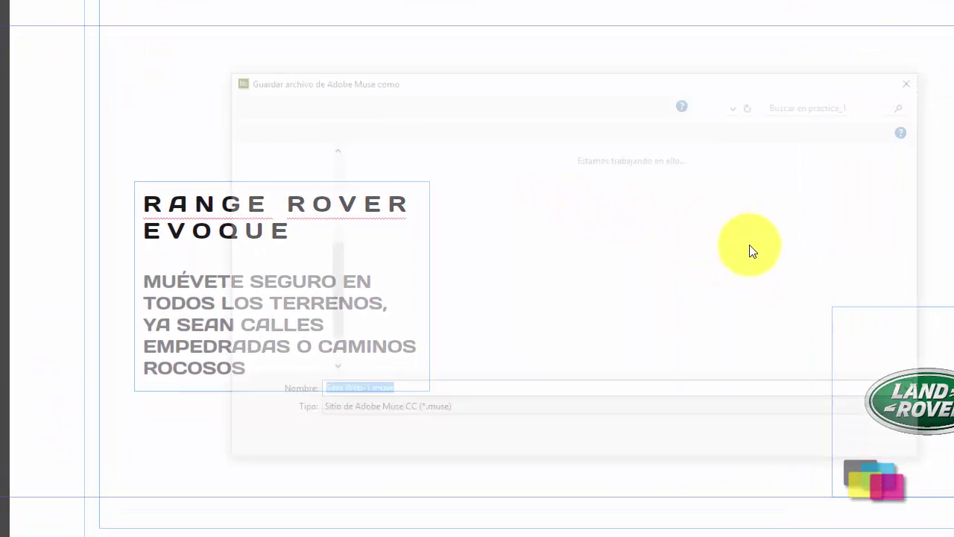
{"action": "scroll", "coordinate": [321, 201], "scroll_direction": "up", "scroll_amount": 3}
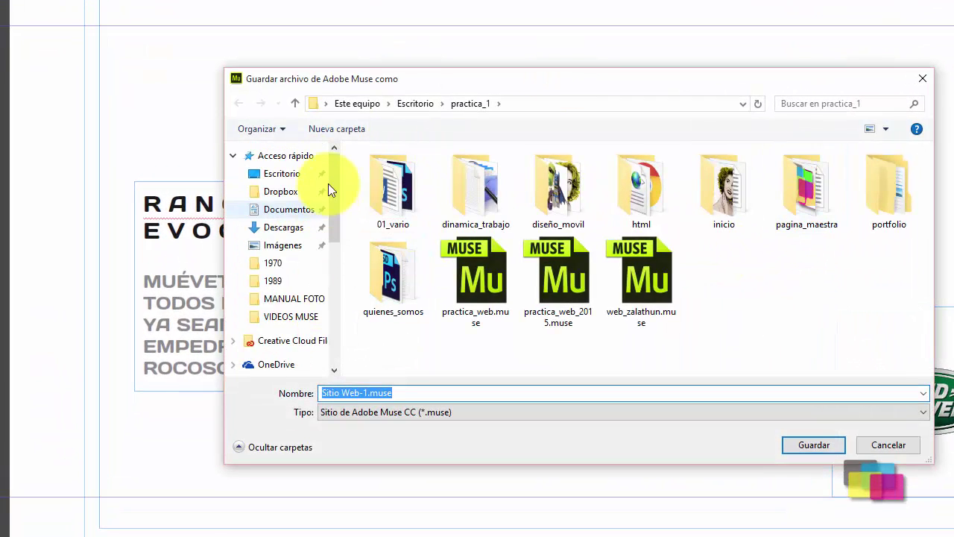
{"action": "left_click", "coordinate": [308, 179]}
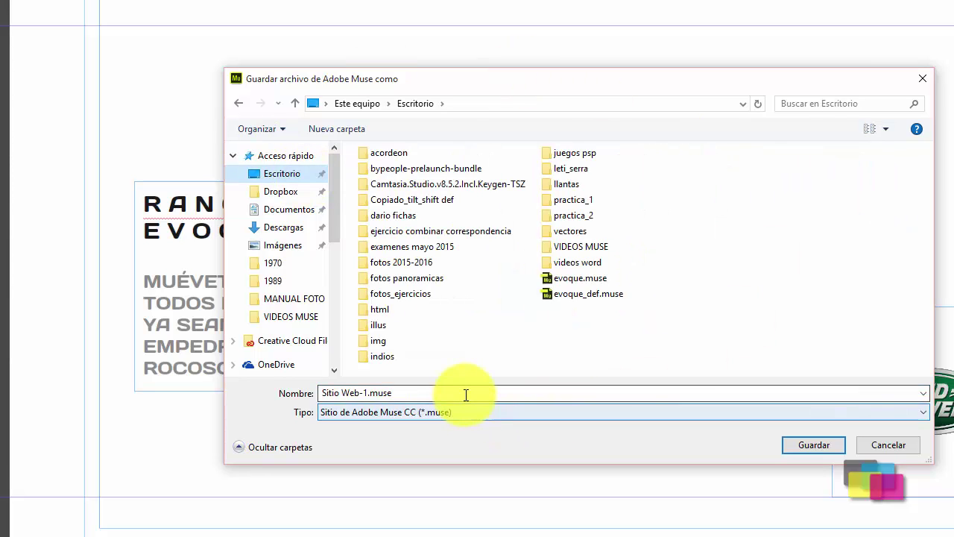
{"action": "type", "text": "sitio_evo"}
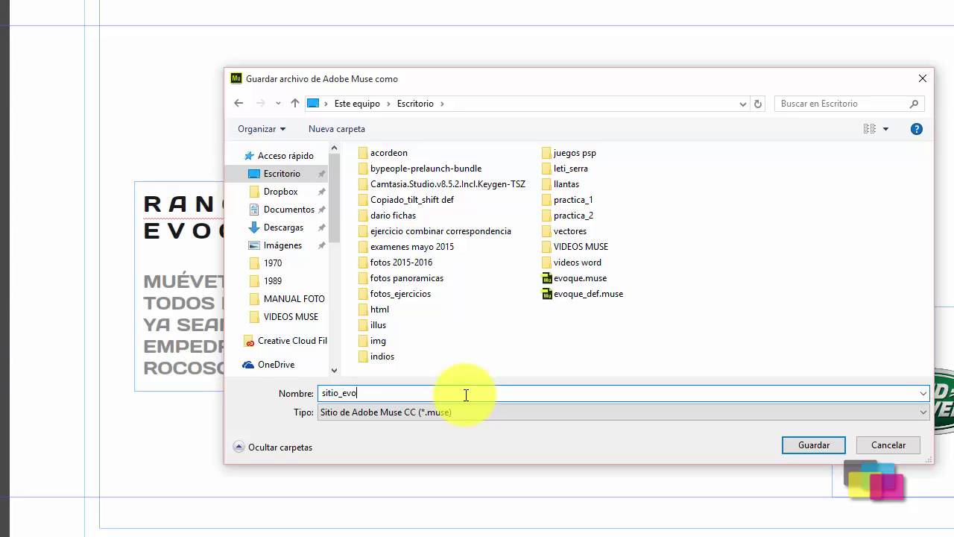
{"action": "type", "text": "que_video"}
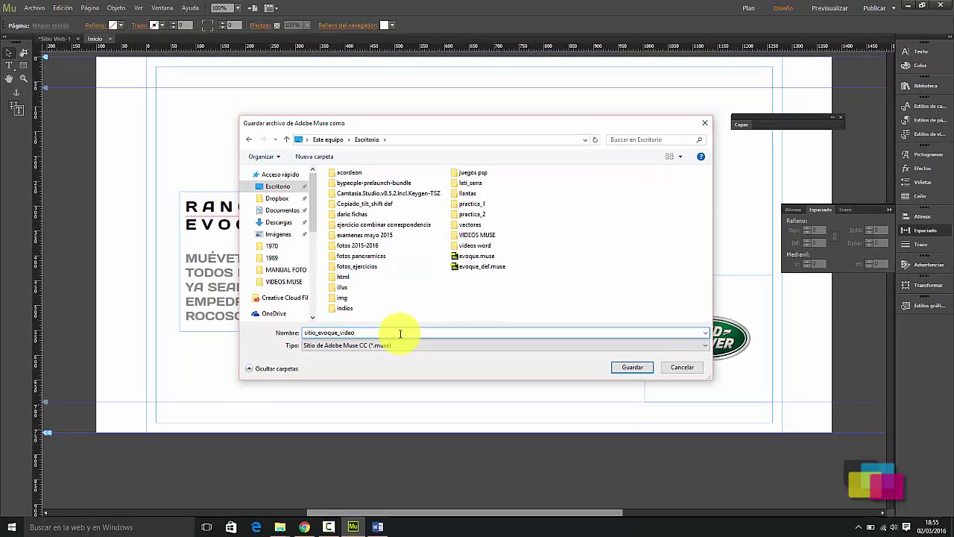
{"action": "key", "text": "Return"}
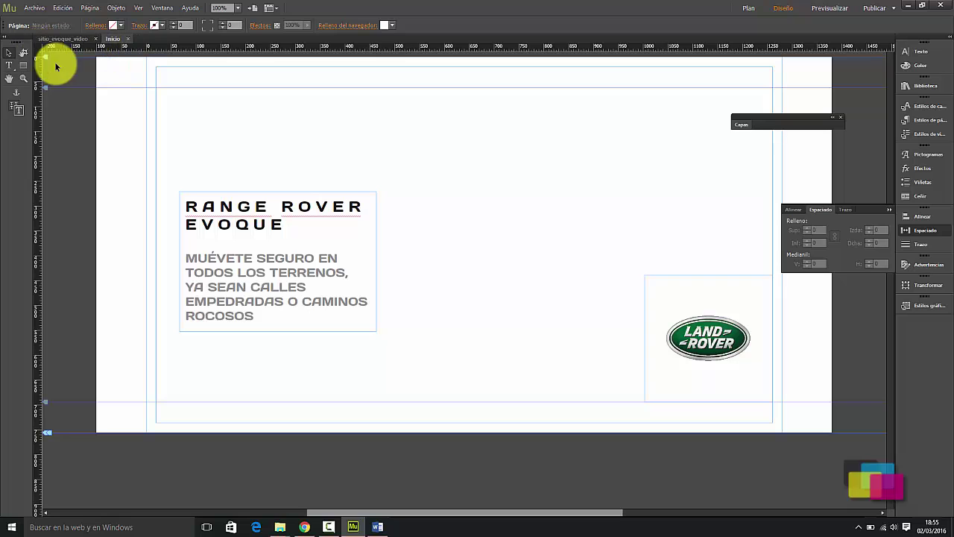
Step: Open the site's Plan view, examine the menu sections of the example site in Chrome and return to Adobe Muse
{"action": "left_click", "coordinate": [64, 38]}
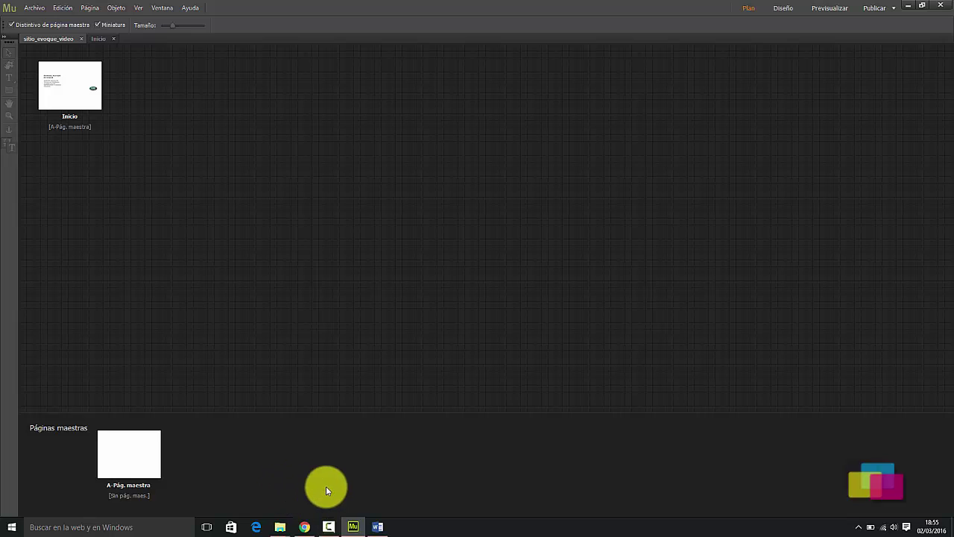
{"action": "left_click", "coordinate": [305, 527]}
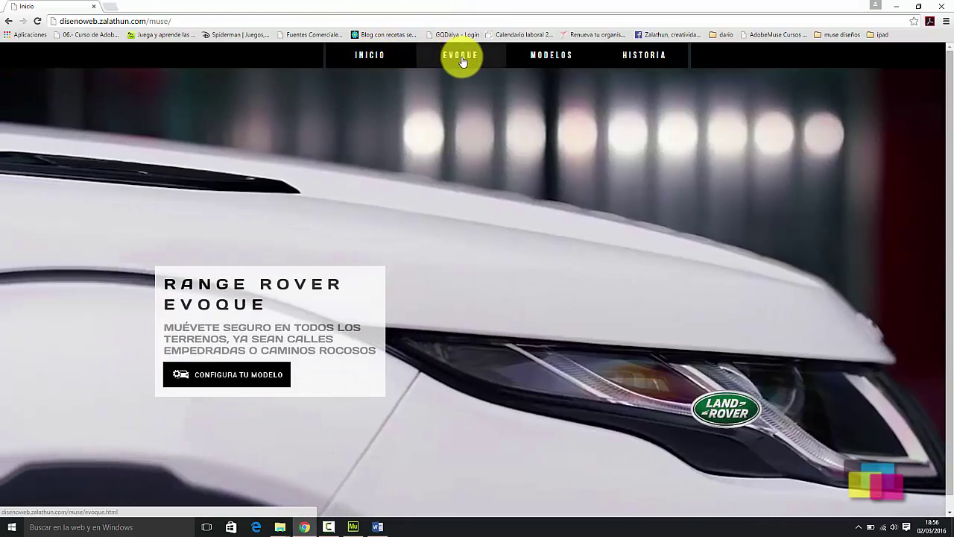
{"action": "mouse_move", "coordinate": [569, 62]}
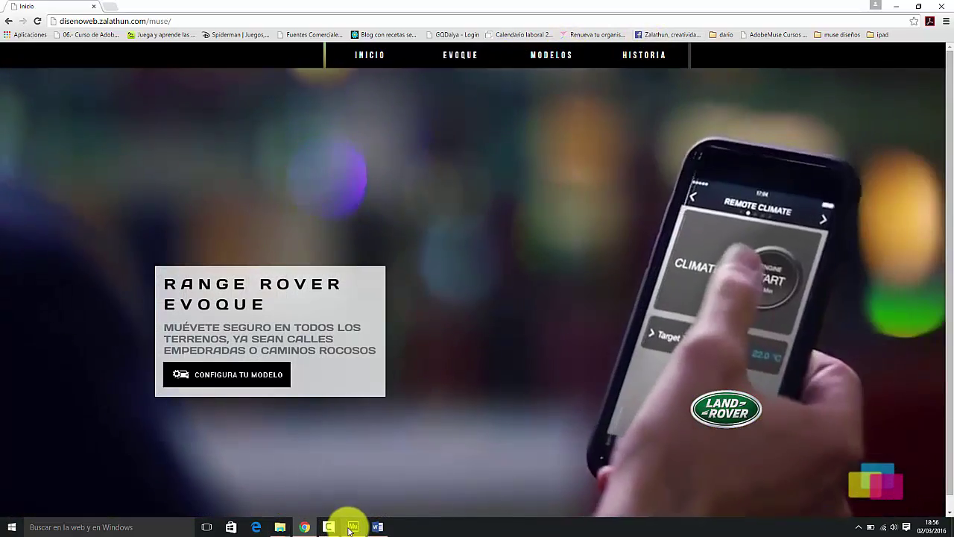
{"action": "left_click", "coordinate": [350, 527]}
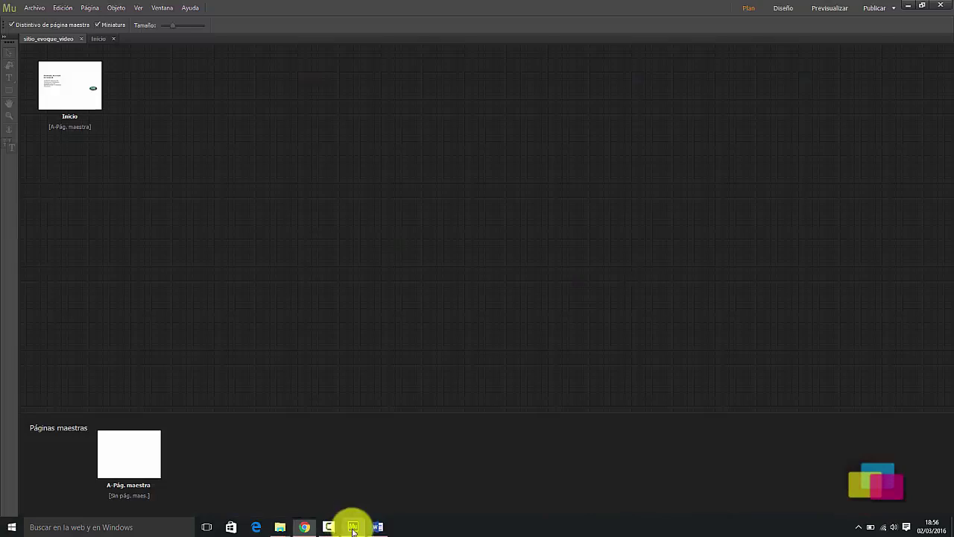
Step: Add three pages after Inicio in the site plan and name them evoque, modelos and historia
{"action": "left_click", "coordinate": [108, 87]}
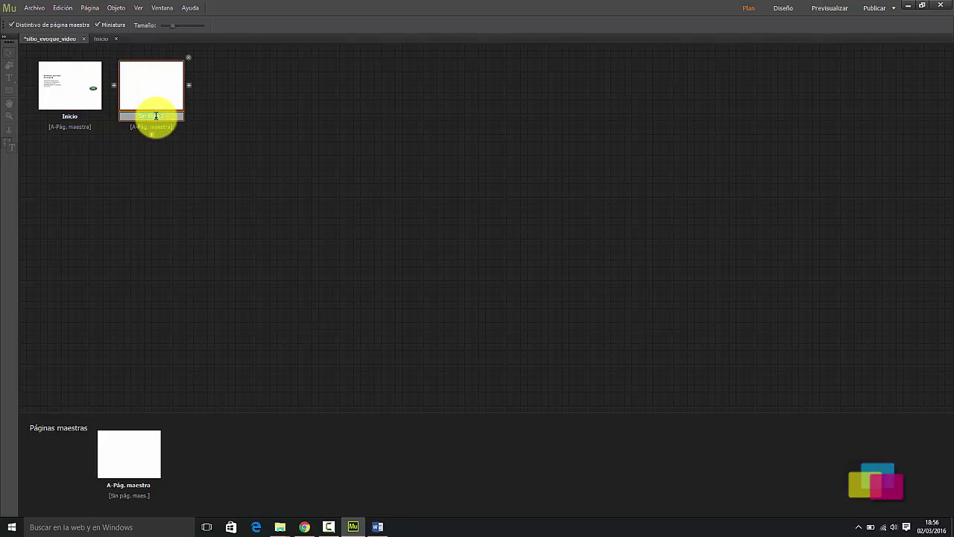
{"action": "left_click", "coordinate": [212, 128]}
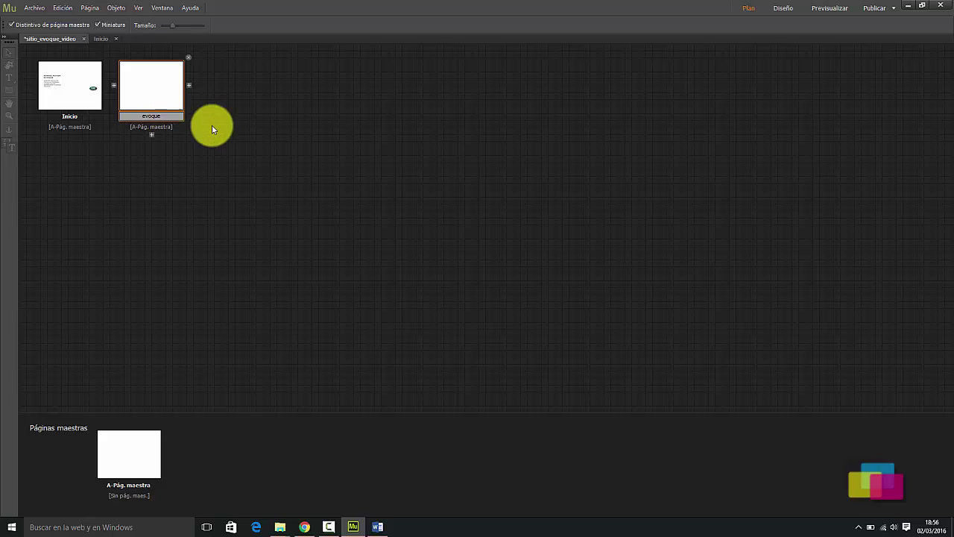
{"action": "left_click", "coordinate": [190, 86]}
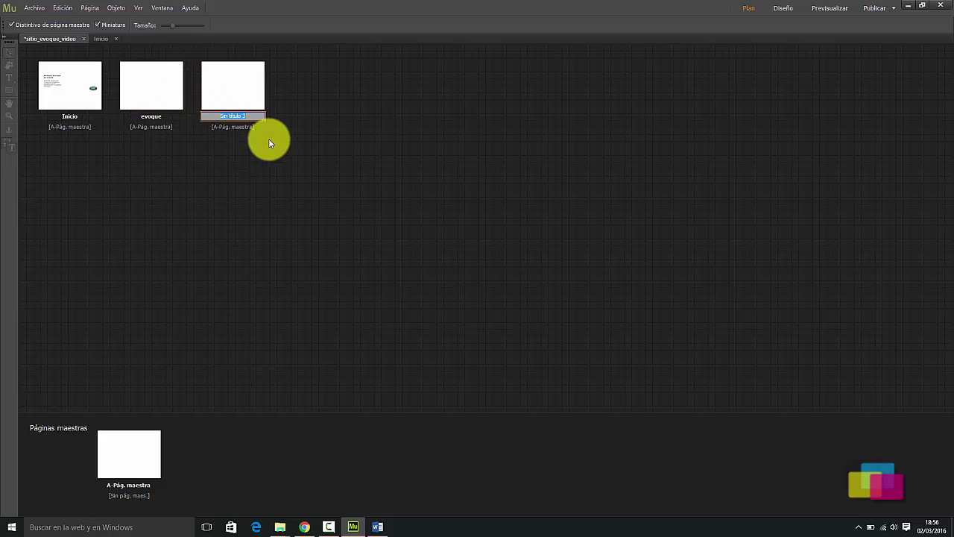
{"action": "left_click", "coordinate": [272, 86]}
{"action": "type", "text": "his"}
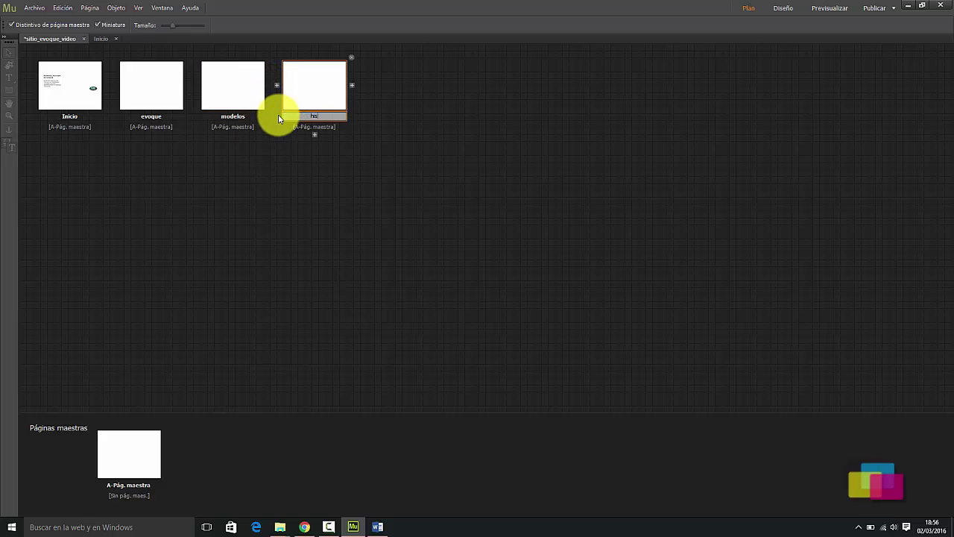
{"action": "type", "text": "toria"}
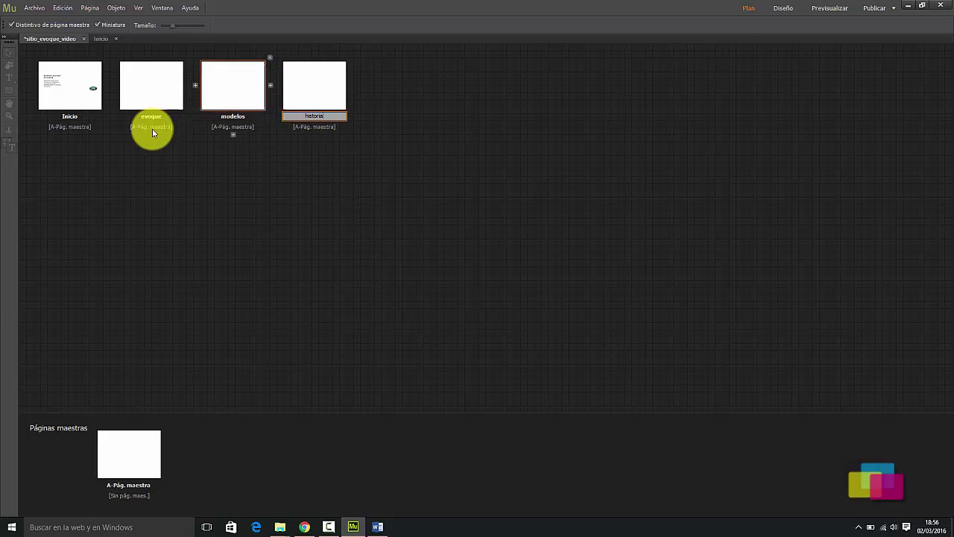
Step: Open the Inicio page and place a Horizontal menu widget from the widget library in the area above the logo
{"action": "key", "text": "Return"}
{"action": "double_click", "coordinate": [83, 93]}
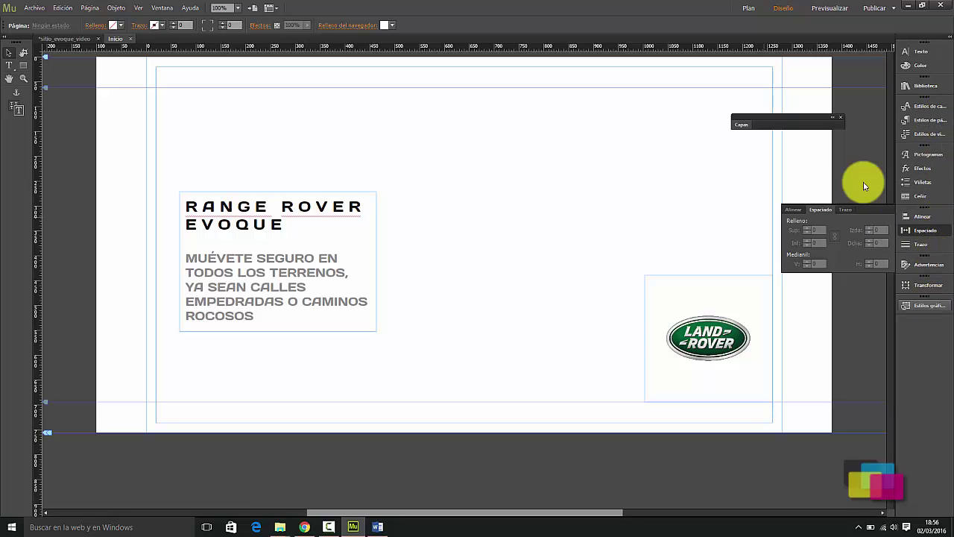
{"action": "left_click", "coordinate": [165, 8]}
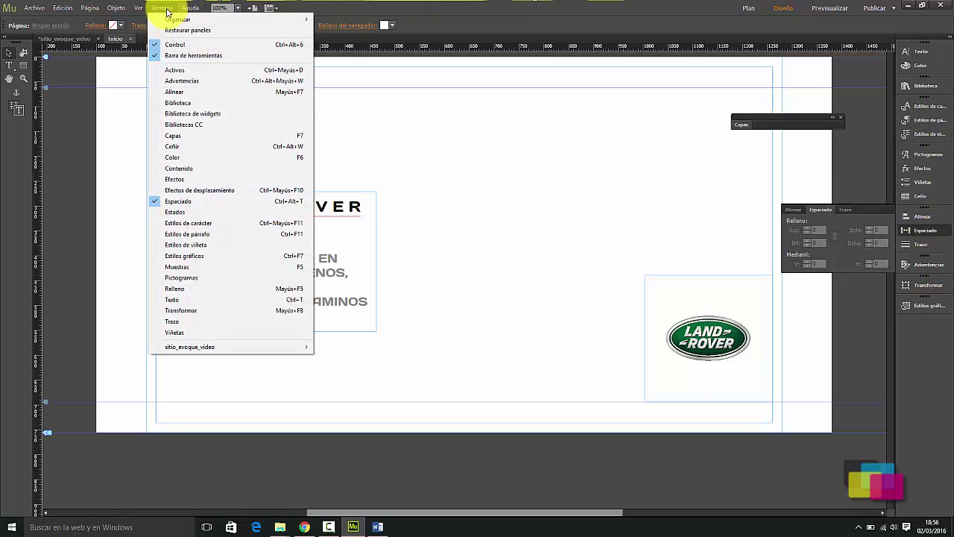
{"action": "left_click", "coordinate": [552, 197]}
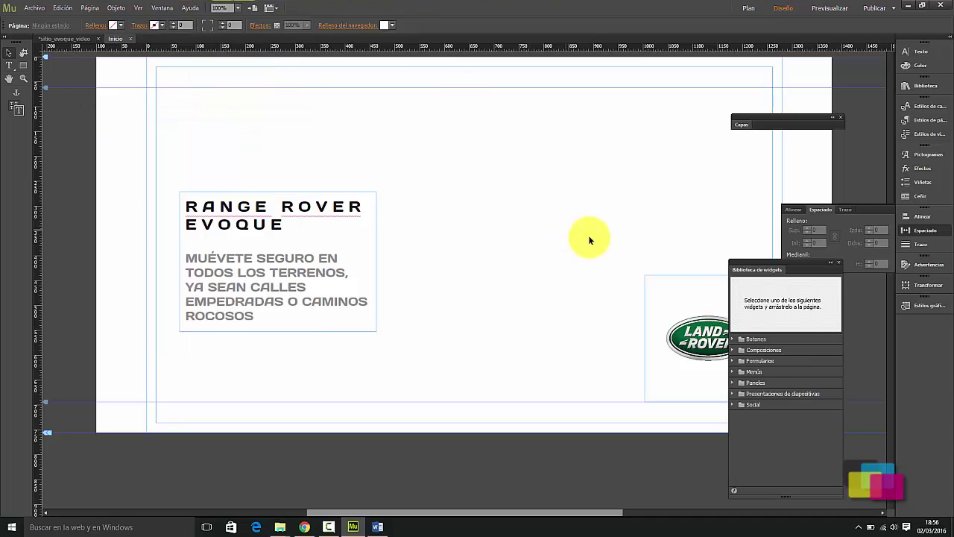
{"action": "left_click", "coordinate": [737, 371]}
{"action": "left_click", "coordinate": [775, 386]}
{"action": "left_click_drag", "start_coordinate": [785, 391], "coordinate": [433, 168]}
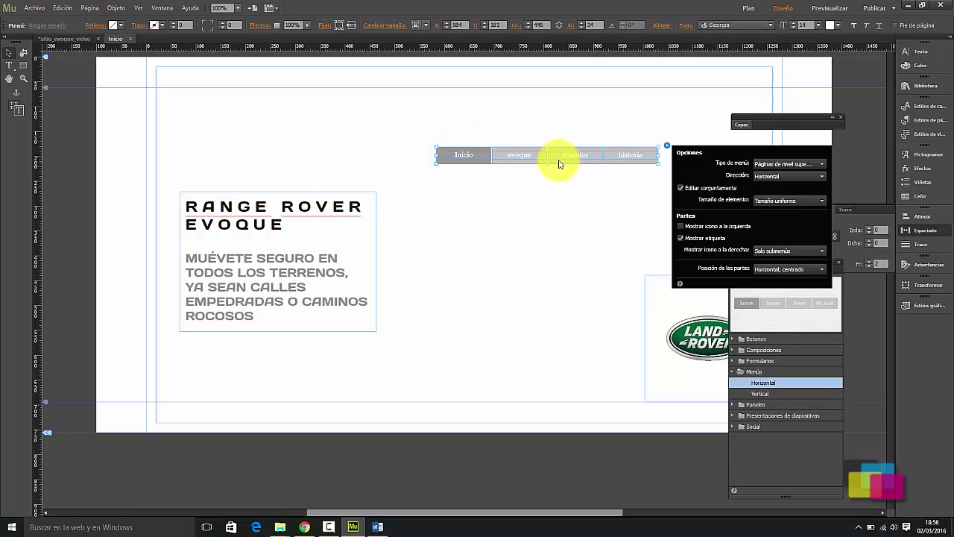
Step: Set the menu's font to Trebuchet and its text to all caps
{"action": "left_click", "coordinate": [512, 154]}
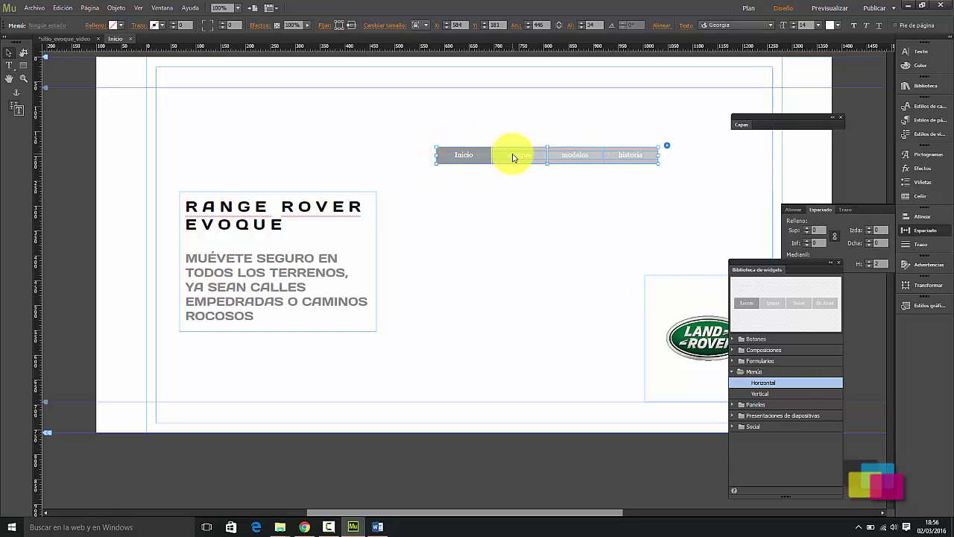
{"action": "left_click", "coordinate": [476, 153]}
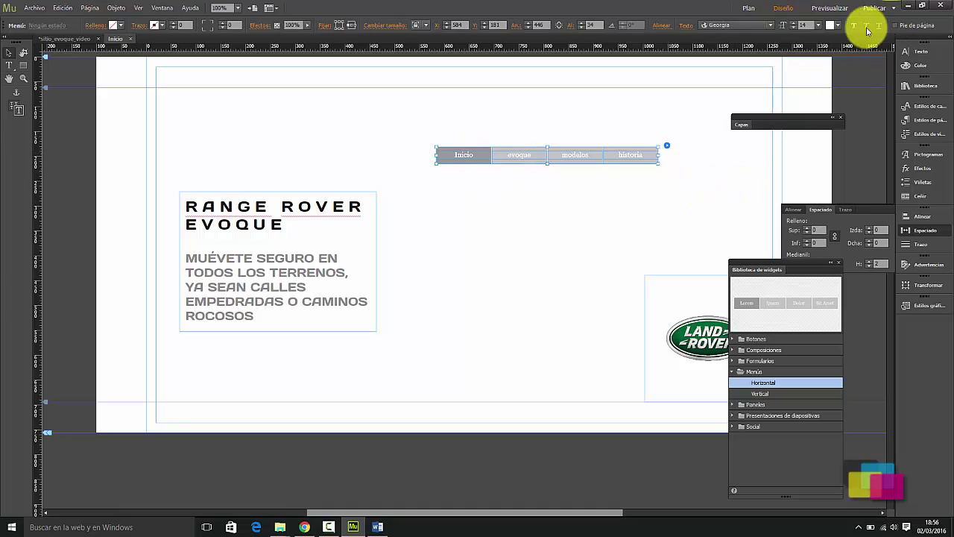
{"action": "left_click", "coordinate": [762, 25]}
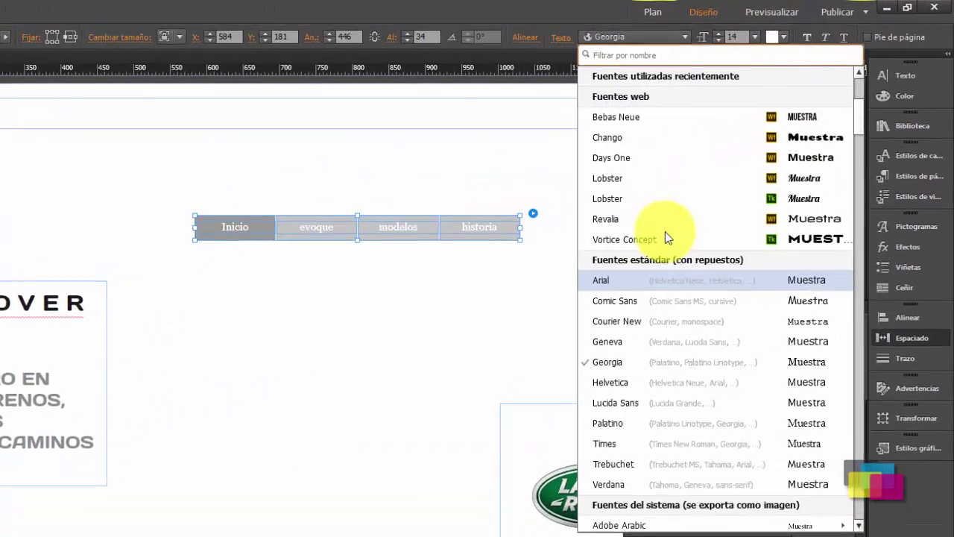
{"action": "scroll", "coordinate": [744, 153], "scroll_direction": "up", "scroll_amount": 1}
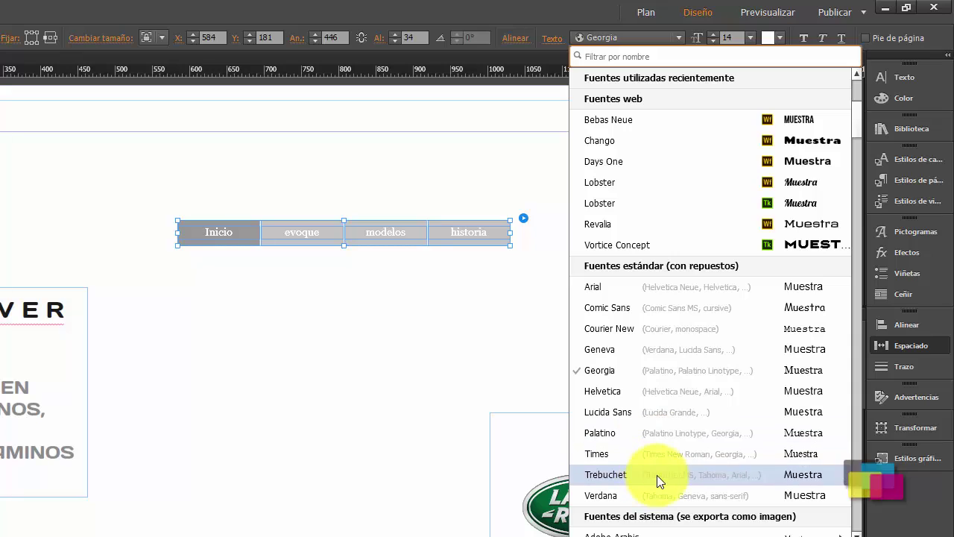
{"action": "left_click", "coordinate": [657, 475]}
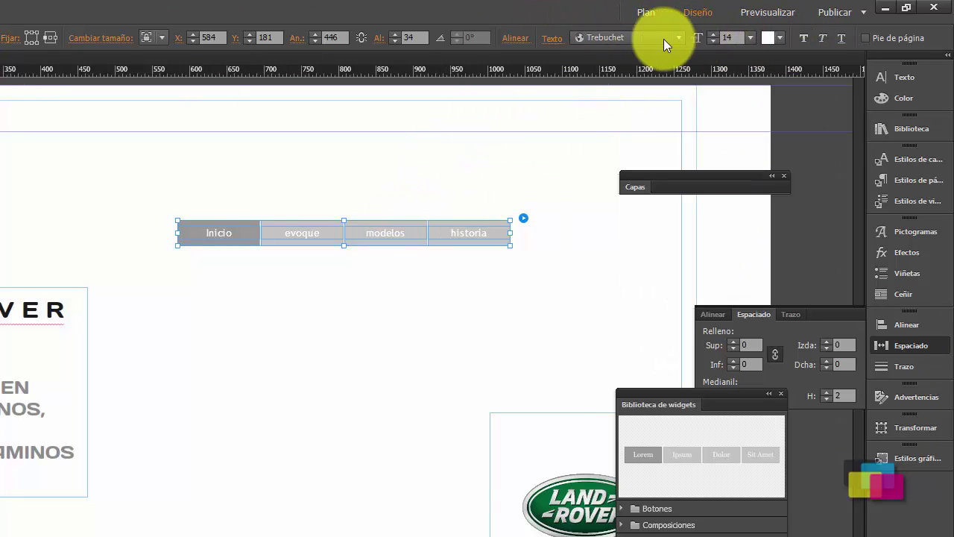
{"action": "left_click", "coordinate": [550, 38]}
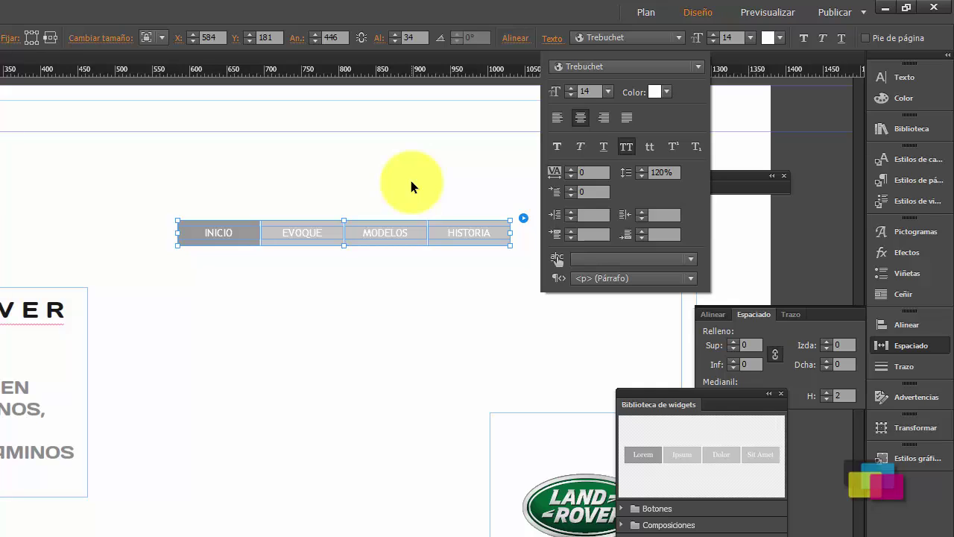
Step: Move the menu into the page header at about X 562, Y 12, checking the example site in Chrome for its placement
{"action": "left_click_drag", "start_coordinate": [324, 246], "coordinate": [302, 125]}
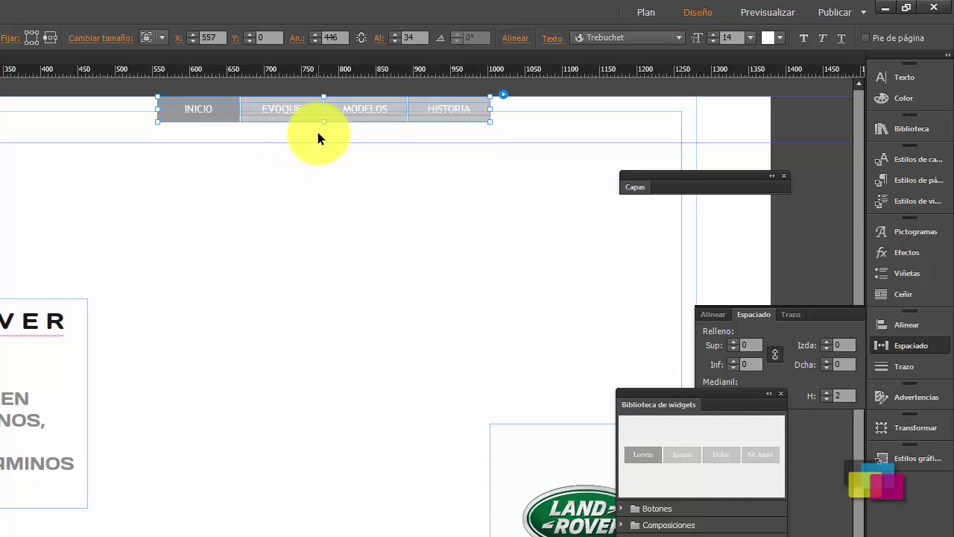
{"action": "key", "text": "ctrl+alt+e"}
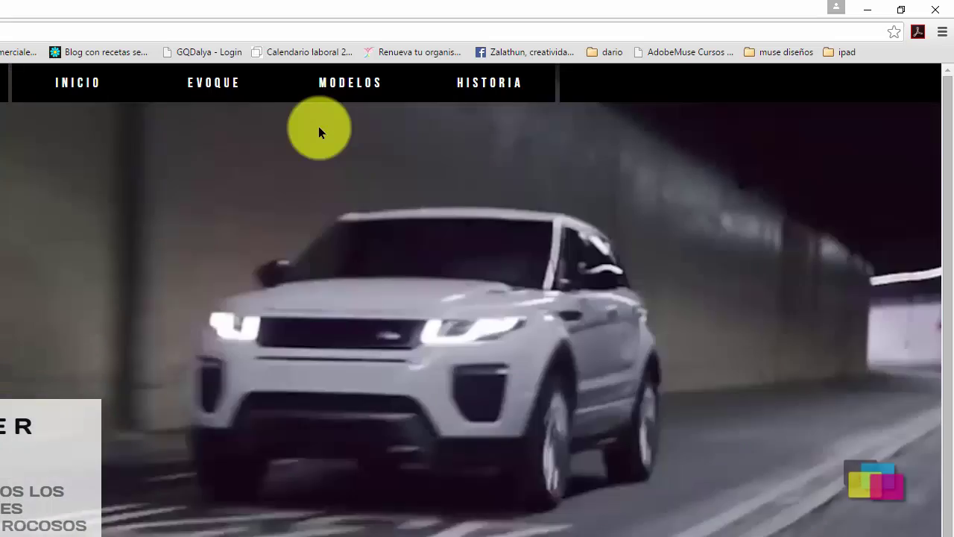
{"action": "key", "text": "alt+Tab"}
{"action": "left_click_drag", "start_coordinate": [311, 115], "coordinate": [319, 131]}
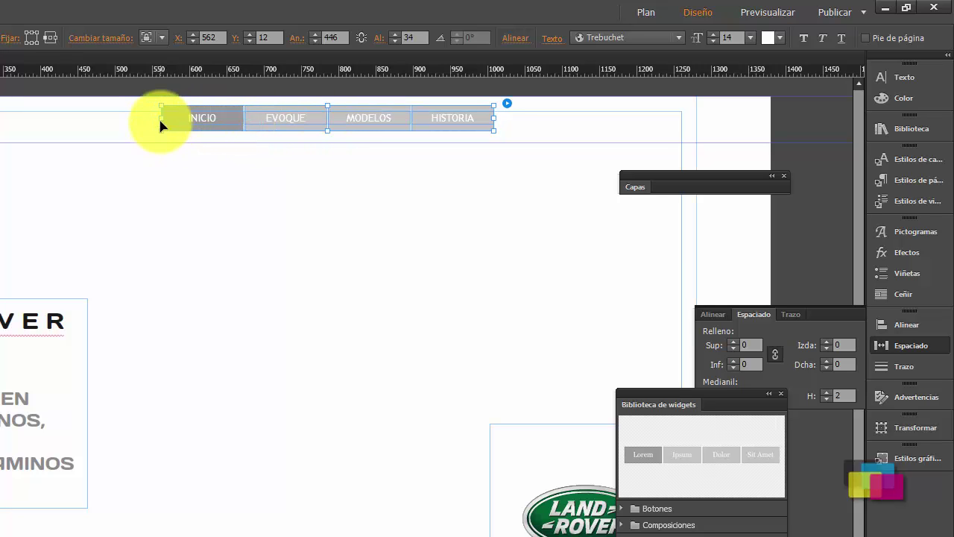
Step: Resize the menu from both ends to about 465 px wide, starting at X 517
{"action": "left_click_drag", "start_coordinate": [157, 118], "coordinate": [128, 117]}
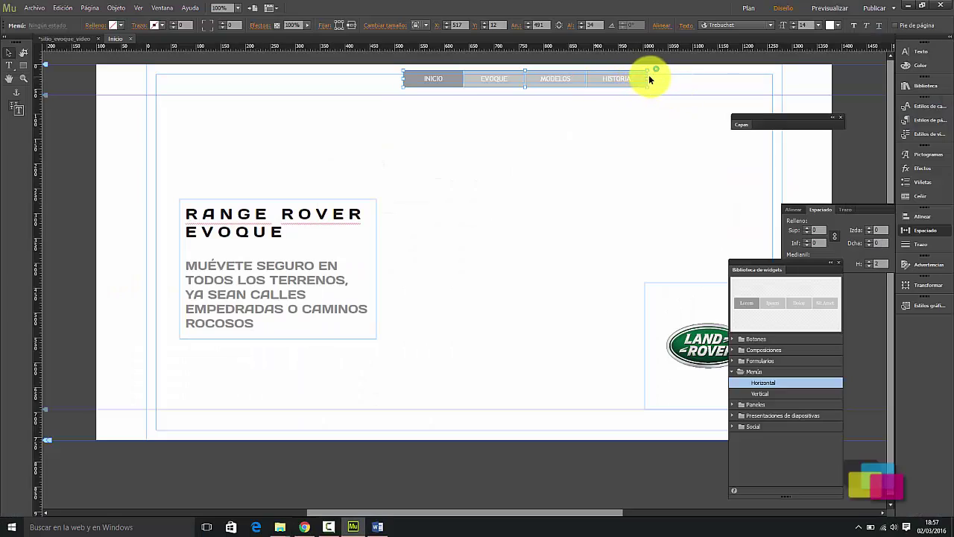
{"action": "left_click_drag", "start_coordinate": [648, 78], "coordinate": [635, 82]}
{"action": "left_click", "coordinate": [534, 86]}
Step: Select the INICIO menu item, look through its states and set the Normal state's fill to black
{"action": "left_click", "coordinate": [453, 79]}
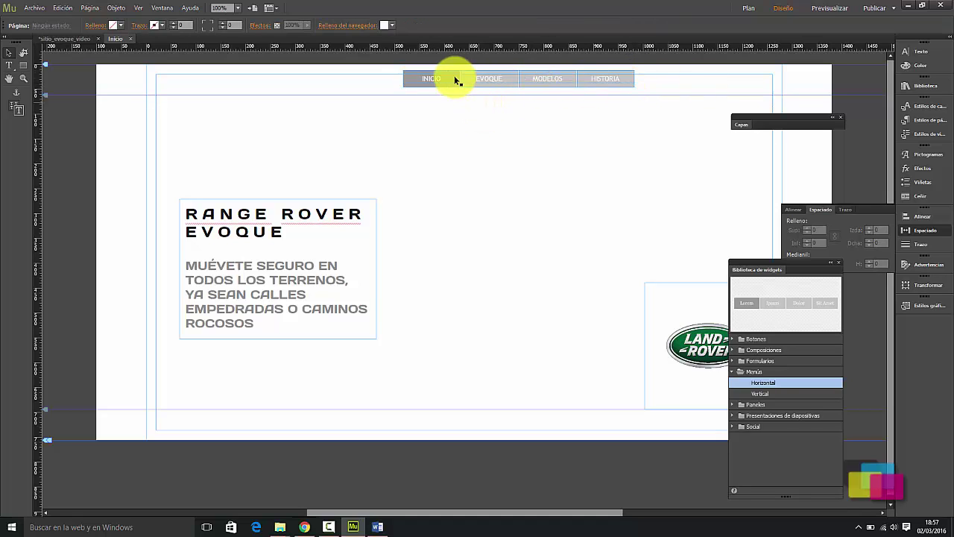
{"action": "left_click", "coordinate": [116, 25]}
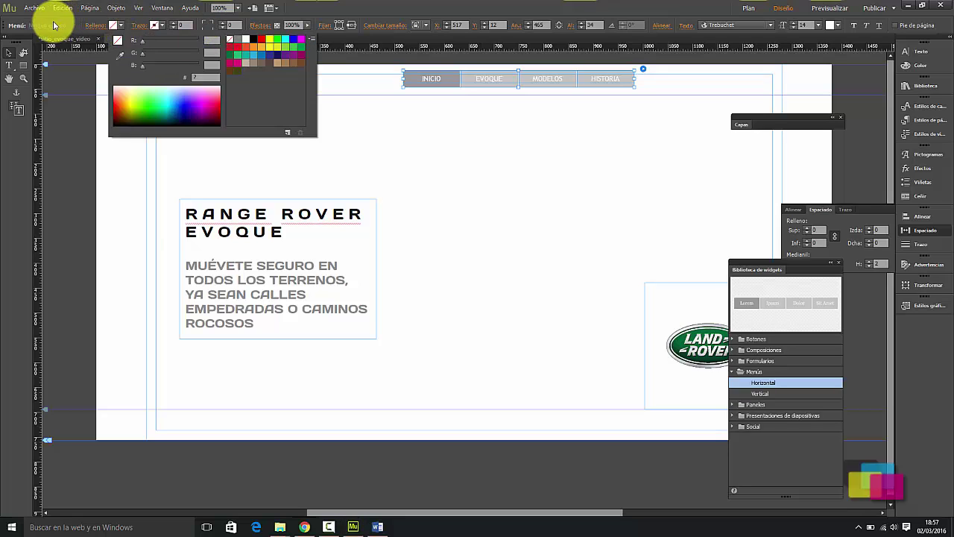
{"action": "left_click", "coordinate": [419, 78]}
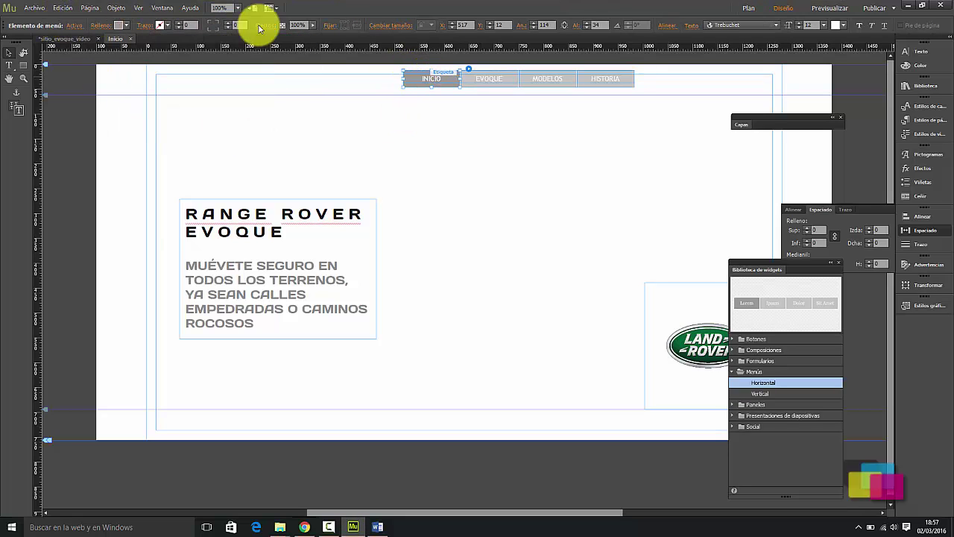
{"action": "left_click", "coordinate": [75, 26]}
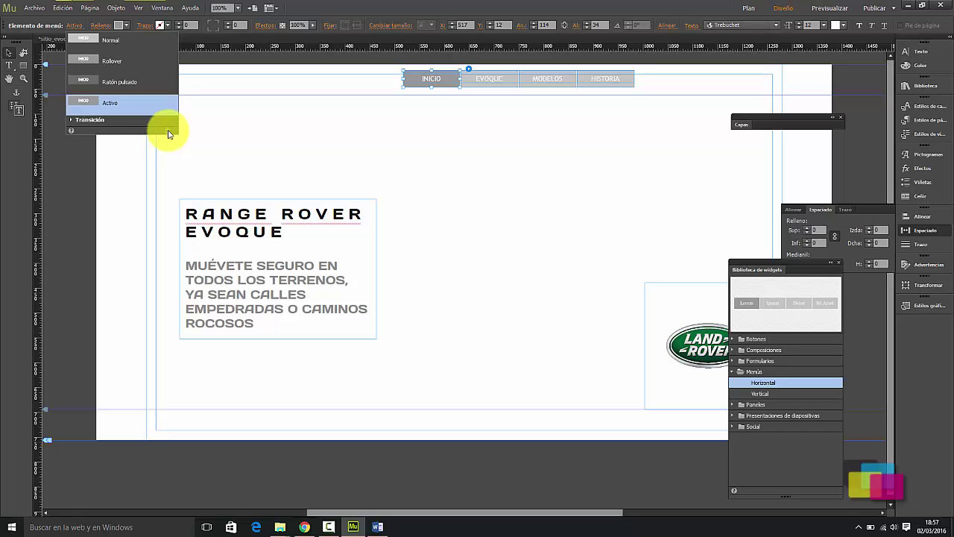
{"action": "left_click", "coordinate": [129, 60]}
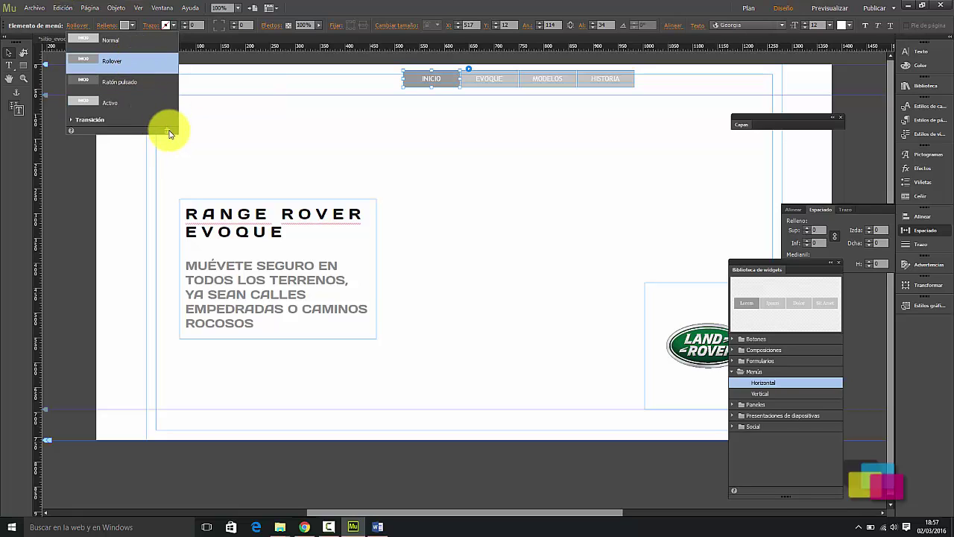
{"action": "left_click", "coordinate": [149, 82]}
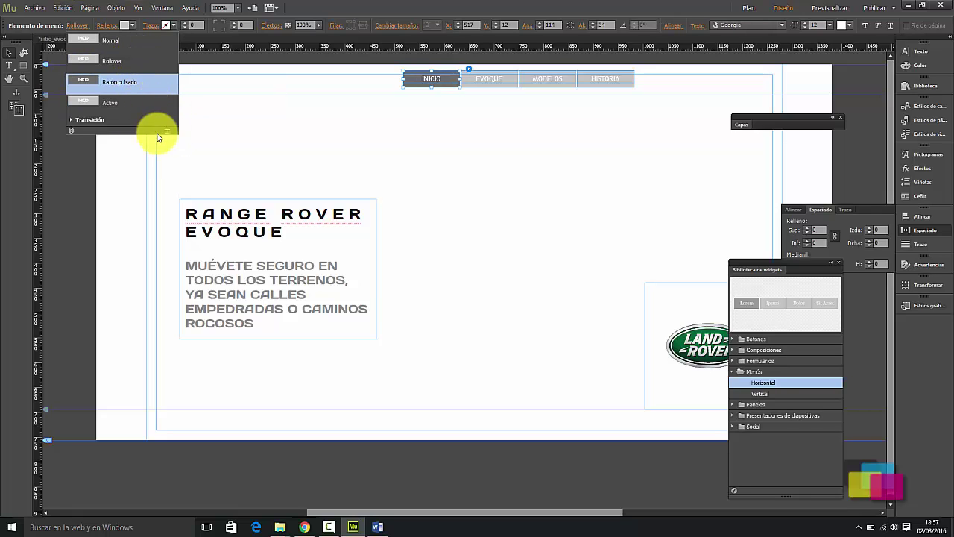
{"action": "left_click", "coordinate": [128, 42]}
{"action": "left_click", "coordinate": [122, 25]}
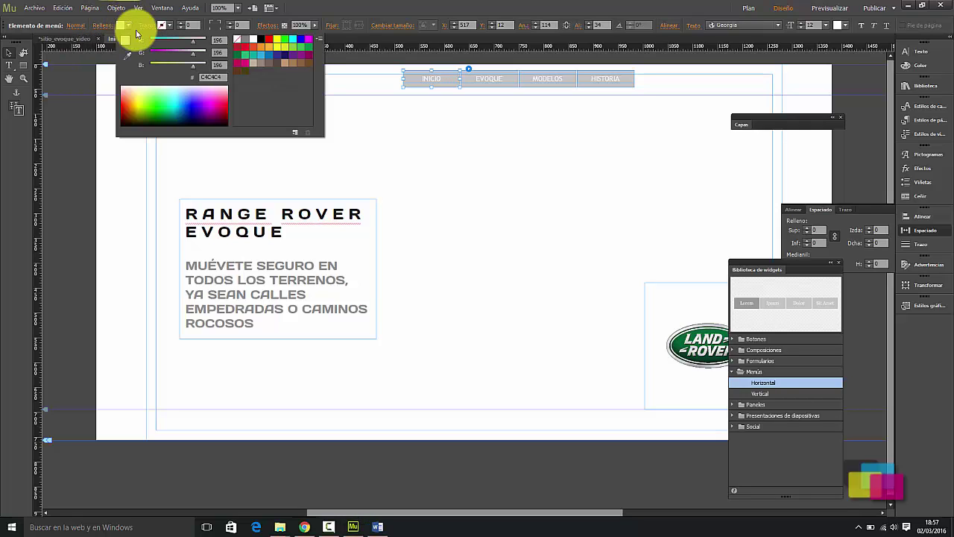
{"action": "left_click", "coordinate": [265, 42]}
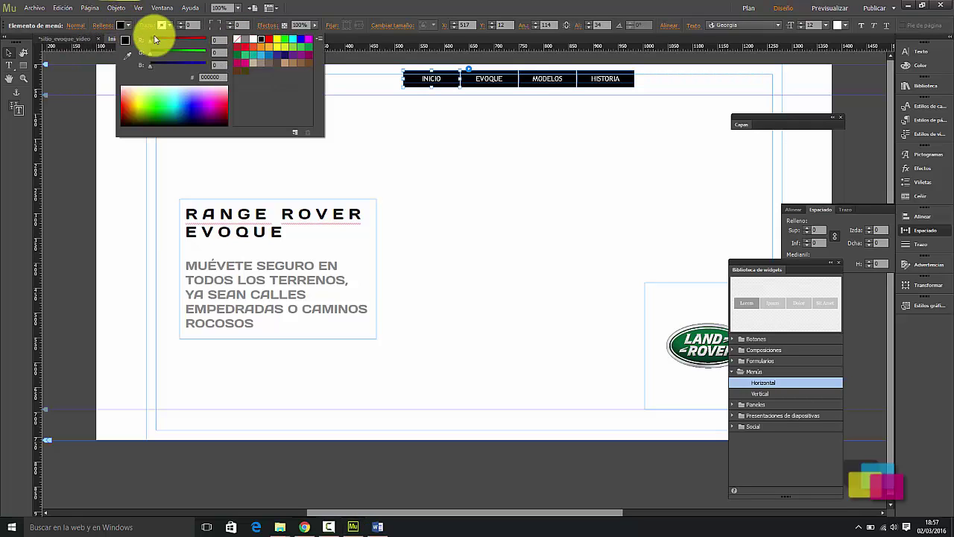
Step: Set the solid fill of the menu item's Rollover state to grey
{"action": "left_click", "coordinate": [84, 27]}
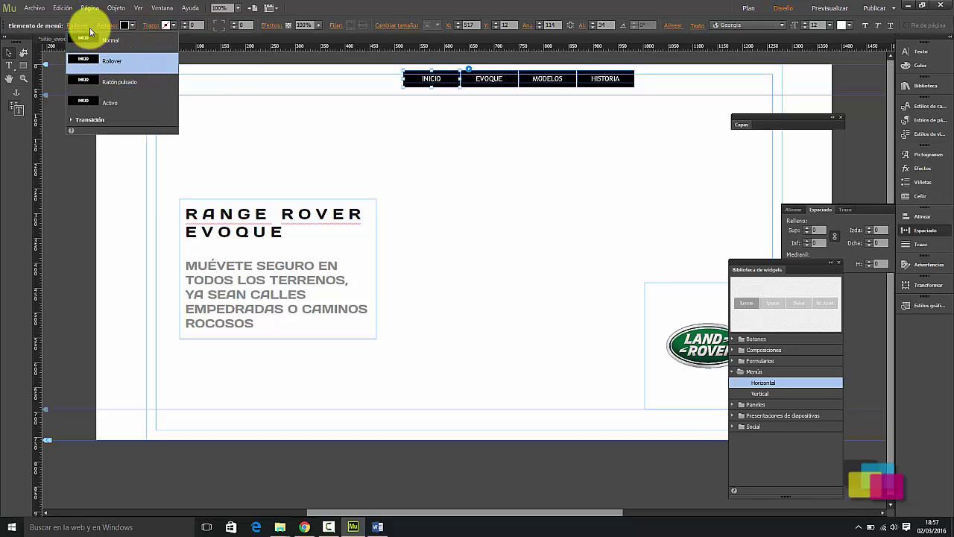
{"action": "left_click", "coordinate": [108, 28]}
{"action": "left_click", "coordinate": [108, 27]}
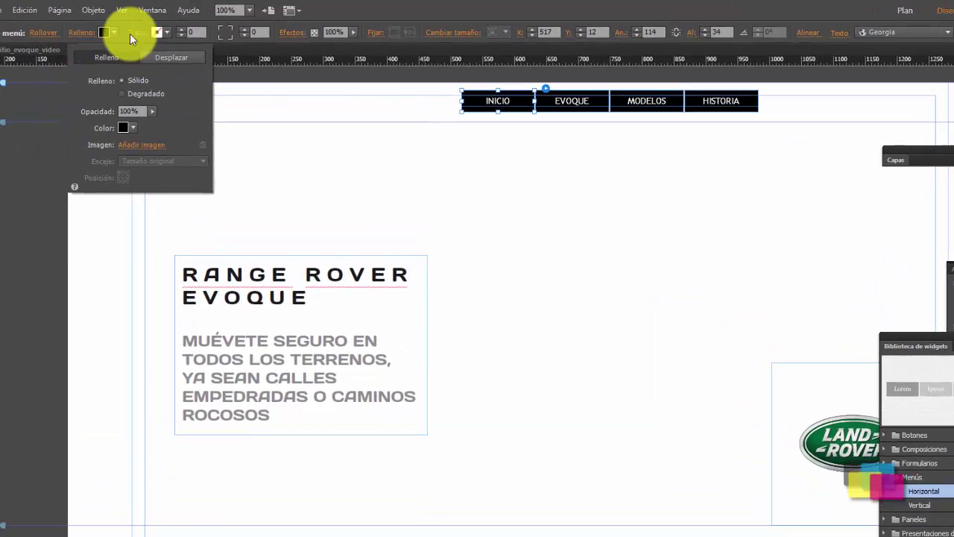
{"action": "left_click", "coordinate": [164, 71]}
{"action": "left_click", "coordinate": [109, 69]}
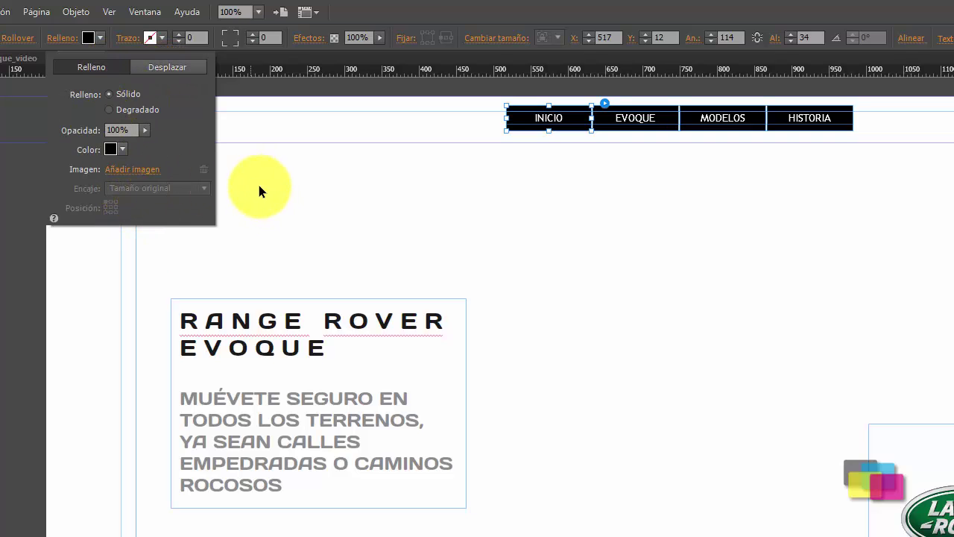
{"action": "left_click", "coordinate": [119, 148]}
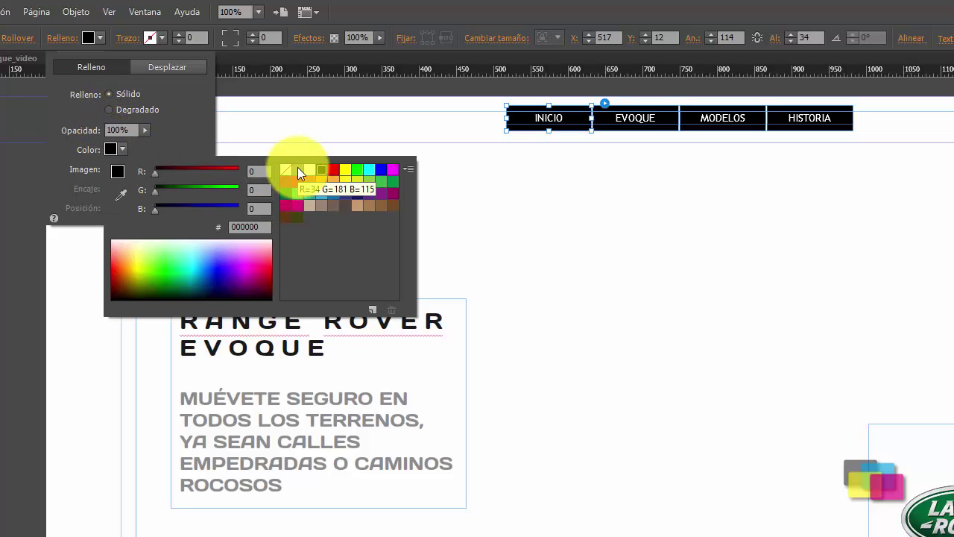
{"action": "left_click", "coordinate": [297, 169]}
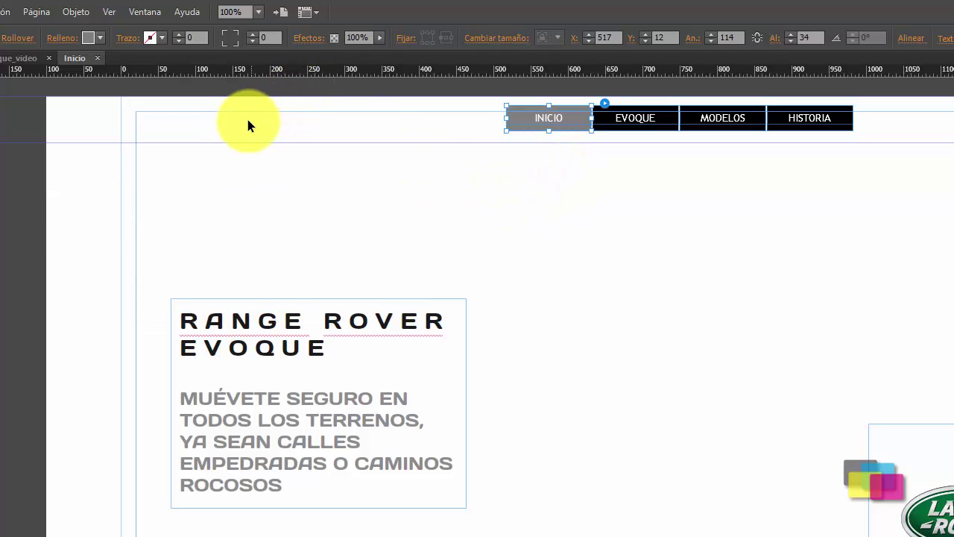
{"action": "left_click", "coordinate": [64, 37]}
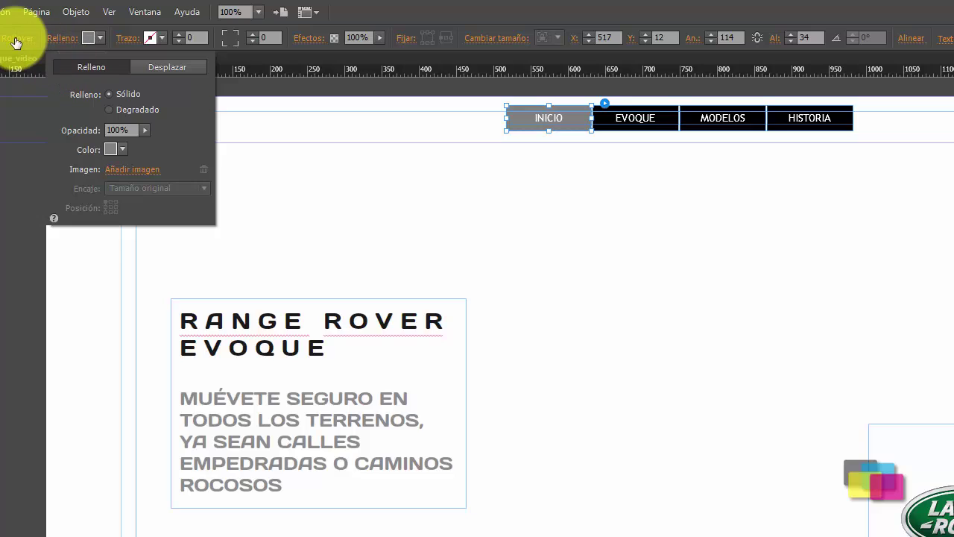
{"action": "left_click", "coordinate": [491, 252]}
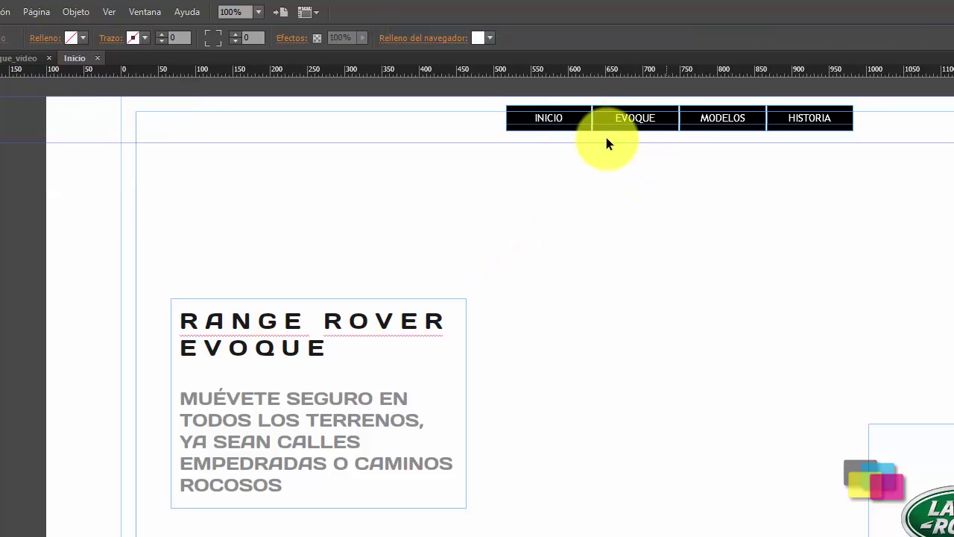
Step: Draw a rectangle about 600 by 62 px in the header, from the page's left edge at X -100, Y 0
{"action": "left_click", "coordinate": [542, 125]}
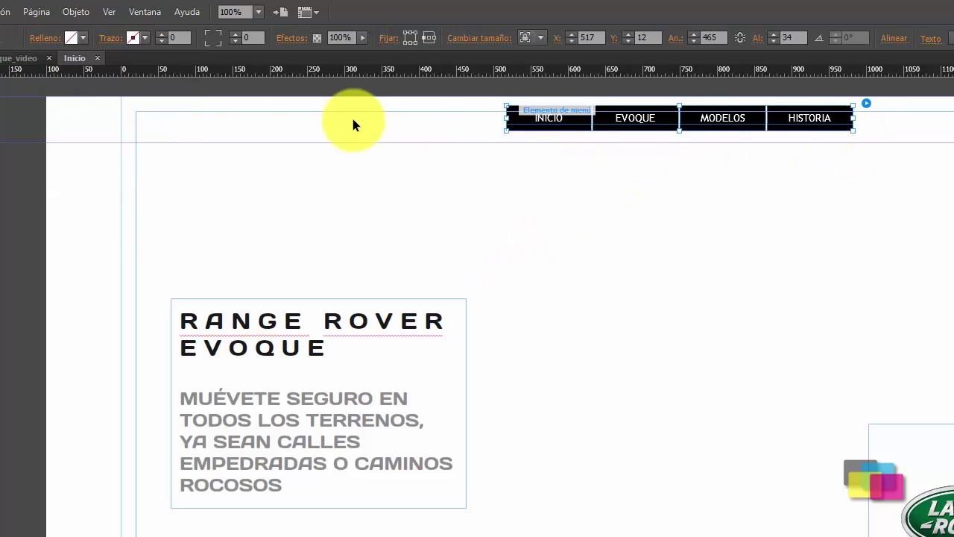
{"action": "key", "text": "m"}
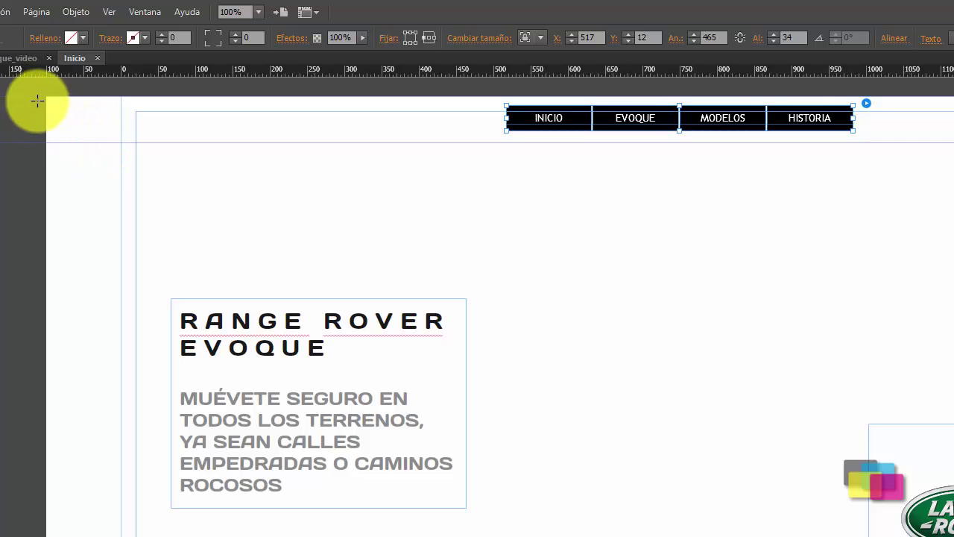
{"action": "mouse_move", "coordinate": [46, 96]}
{"action": "left_mouse_down"}
{"action": "mouse_move", "coordinate": [326, 142]}
{"action": "mouse_move", "coordinate": [639, 142]}
{"action": "mouse_move", "coordinate": [494, 142]}
{"action": "left_mouse_up"}
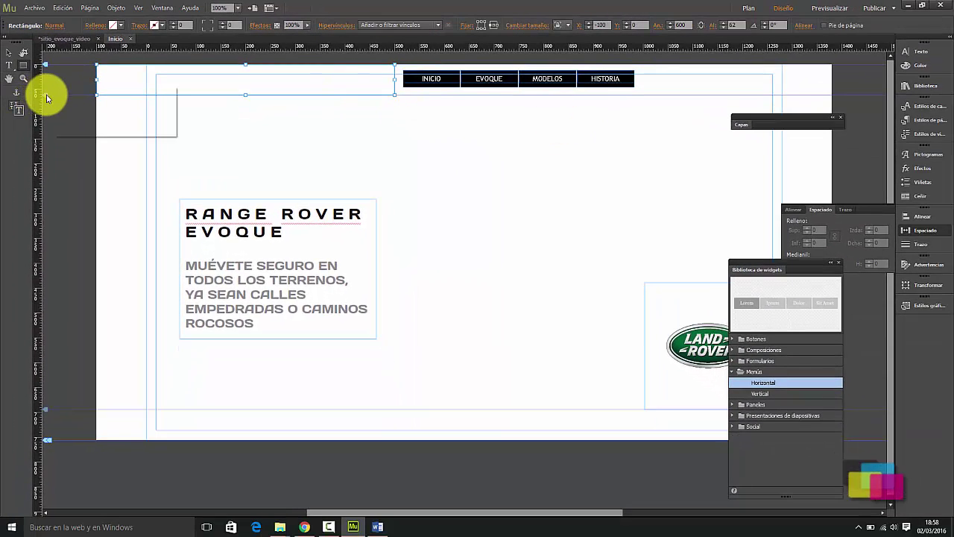
Step: Open A-Pág. maestra from the site plan, raise its header guide slightly and close the master page
{"action": "left_click", "coordinate": [63, 39]}
{"action": "double_click", "coordinate": [121, 436]}
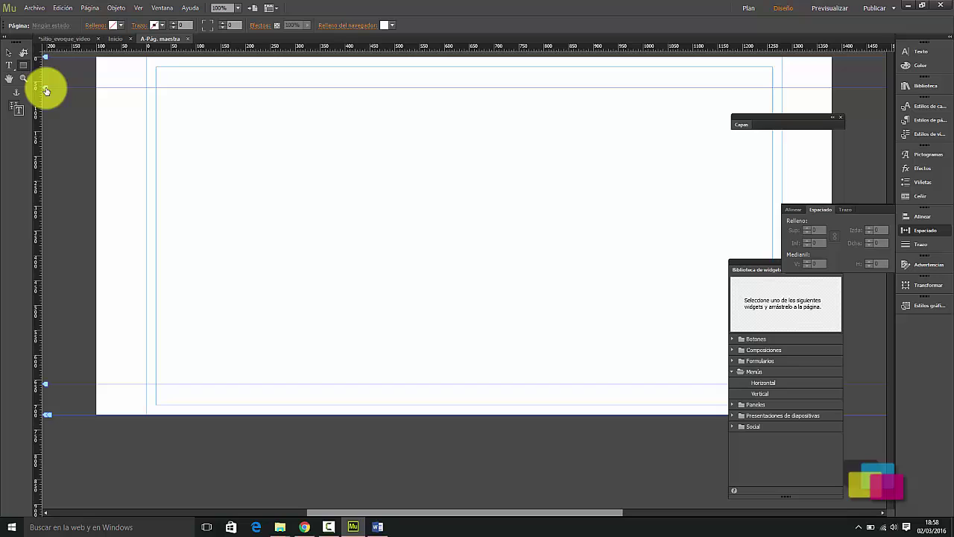
{"action": "left_click_drag", "start_coordinate": [47, 90], "coordinate": [49, 85]}
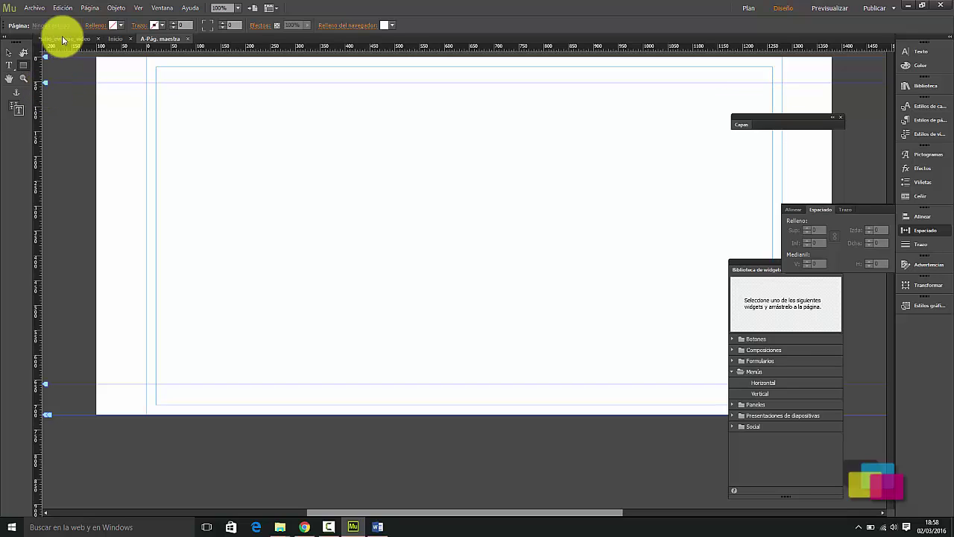
{"action": "left_click", "coordinate": [187, 39]}
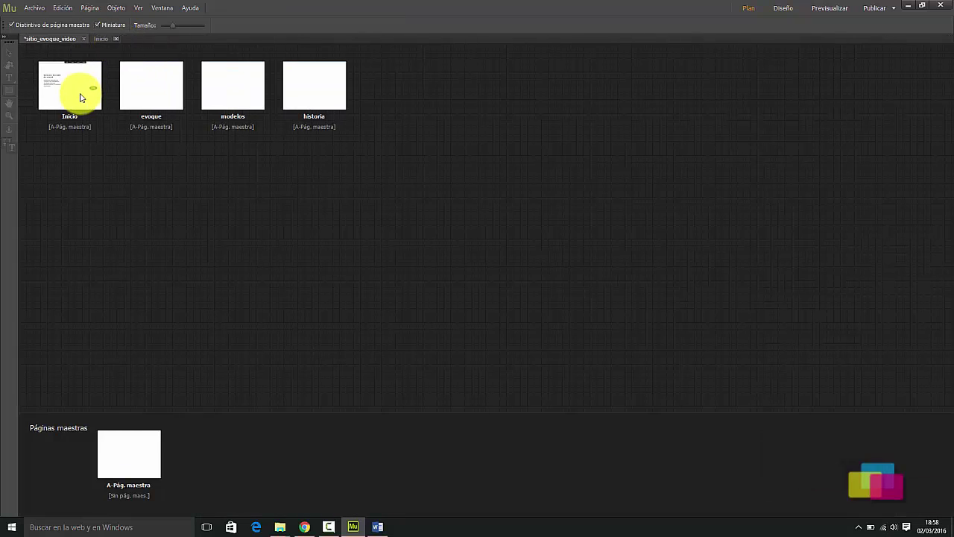
Step: Open the Inicio page from the site plan
{"action": "double_click", "coordinate": [71, 95]}
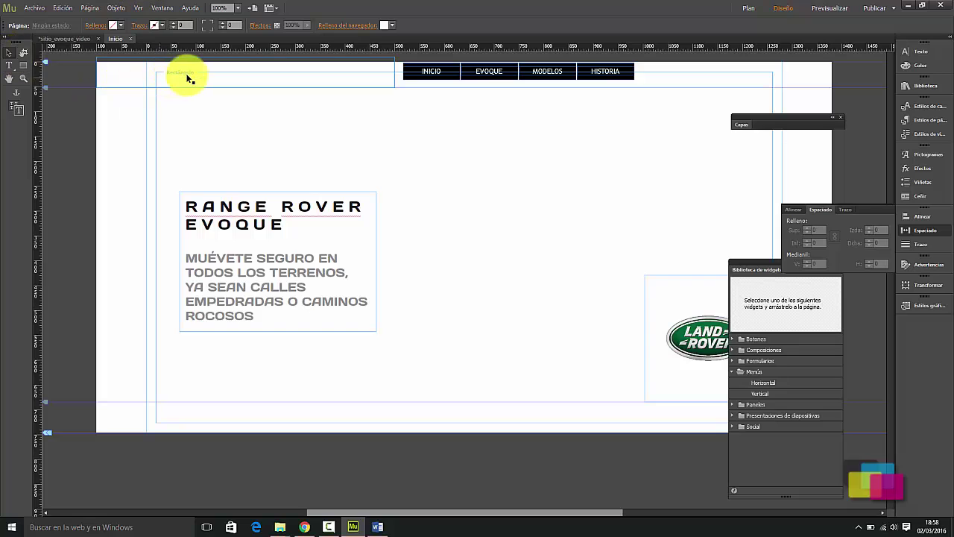
{"action": "left_click", "coordinate": [120, 25]}
{"action": "left_click", "coordinate": [254, 39]}
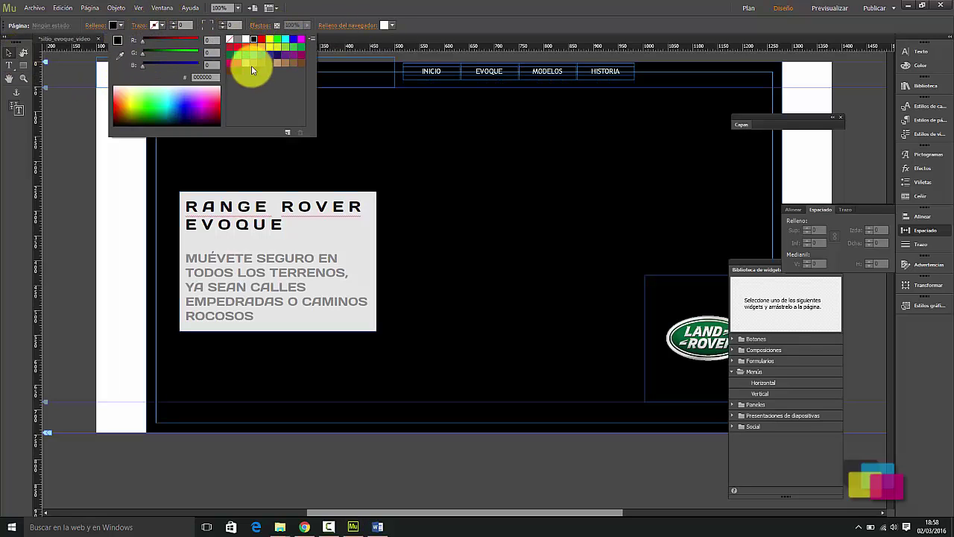
{"action": "left_click", "coordinate": [82, 140]}
Step: Fill the rectangle in the header with solid black
{"action": "left_click", "coordinate": [161, 73]}
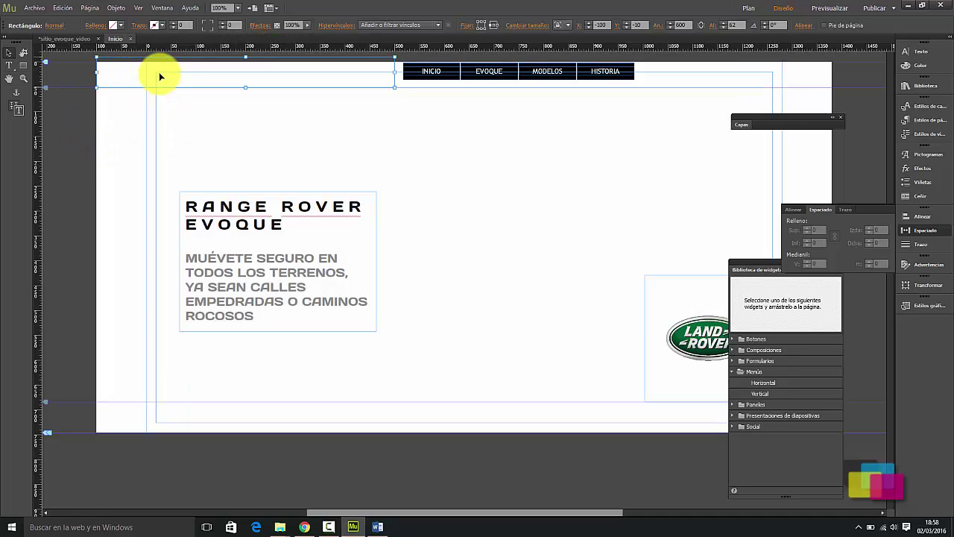
{"action": "left_click", "coordinate": [120, 26]}
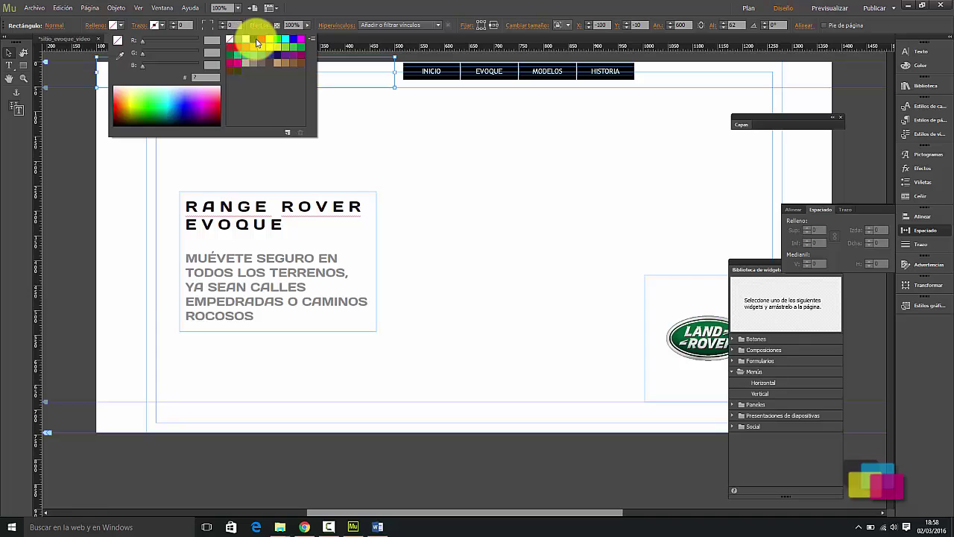
{"action": "left_click", "coordinate": [238, 38]}
{"action": "left_click", "coordinate": [356, 77]}
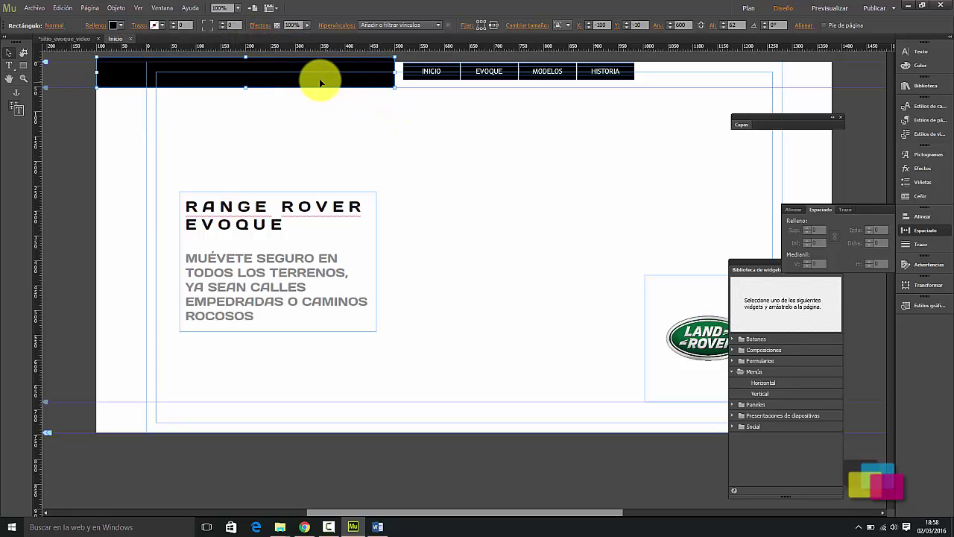
Step: Extend the black header rectangle past the page's left edge to X -702, about 1202 px wide
{"action": "left_click_drag", "start_coordinate": [320, 78], "coordinate": [746, 89]}
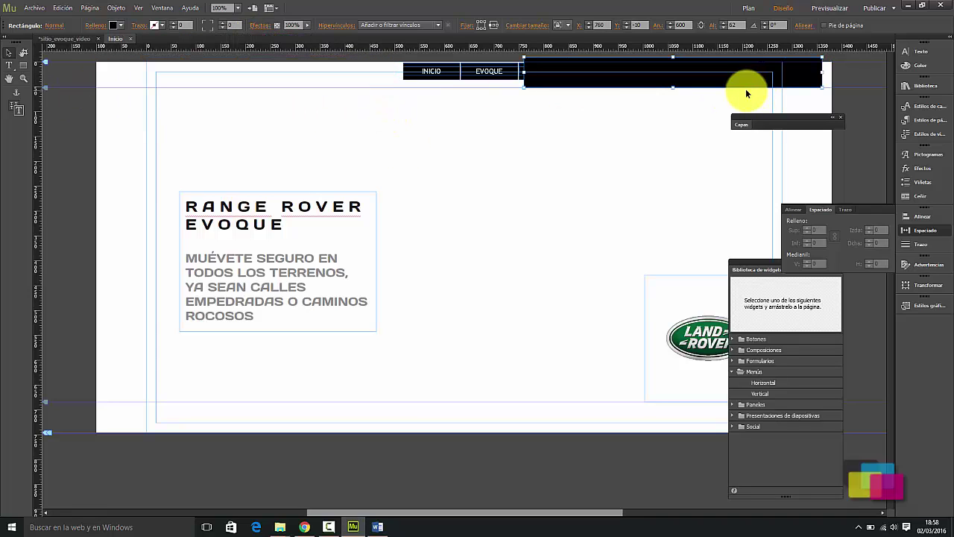
{"action": "key", "text": "ctrl+z"}
{"action": "key", "text": "ctrl+minus"}
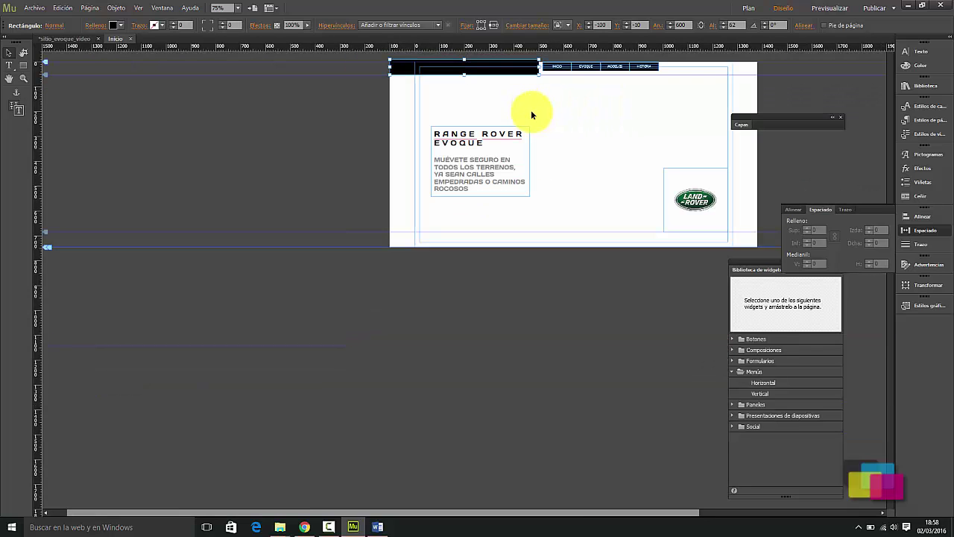
{"action": "scroll", "coordinate": [563, 116], "scroll_direction": "right", "scroll_amount": 1}
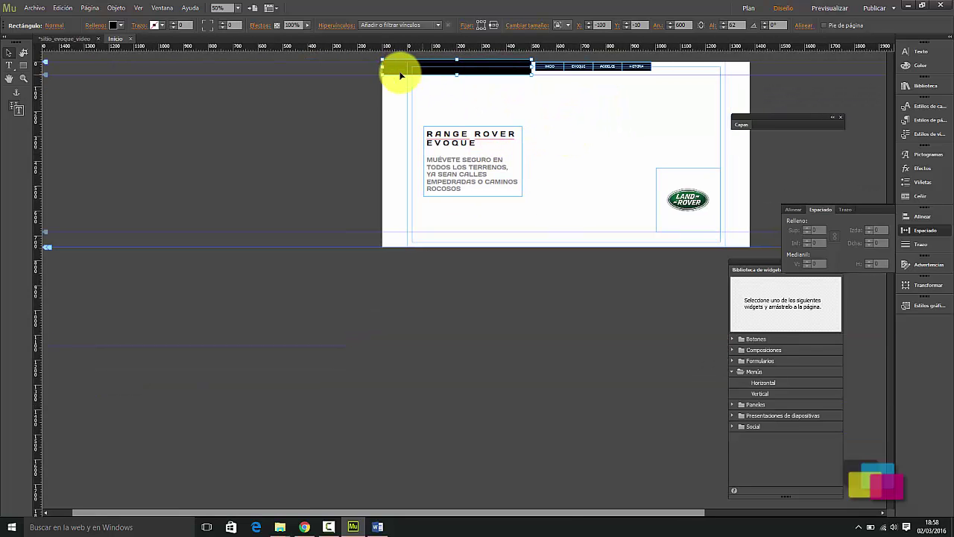
{"action": "left_click_drag", "start_coordinate": [383, 67], "coordinate": [233, 67]}
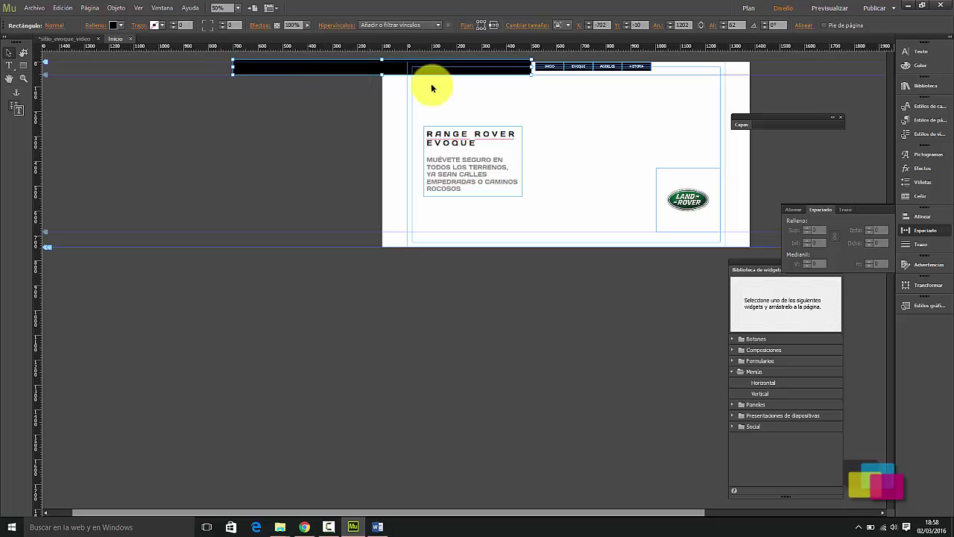
Step: Stretch the black rectangle's right edge slightly toward the menu, to a width of about 1206 px
{"action": "left_click", "coordinate": [305, 527]}
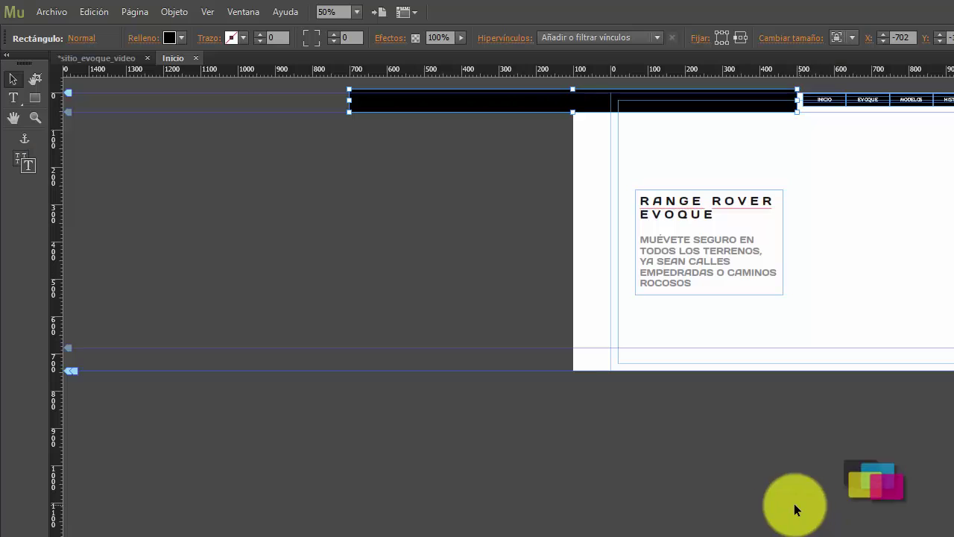
{"action": "left_click", "coordinate": [35, 118]}
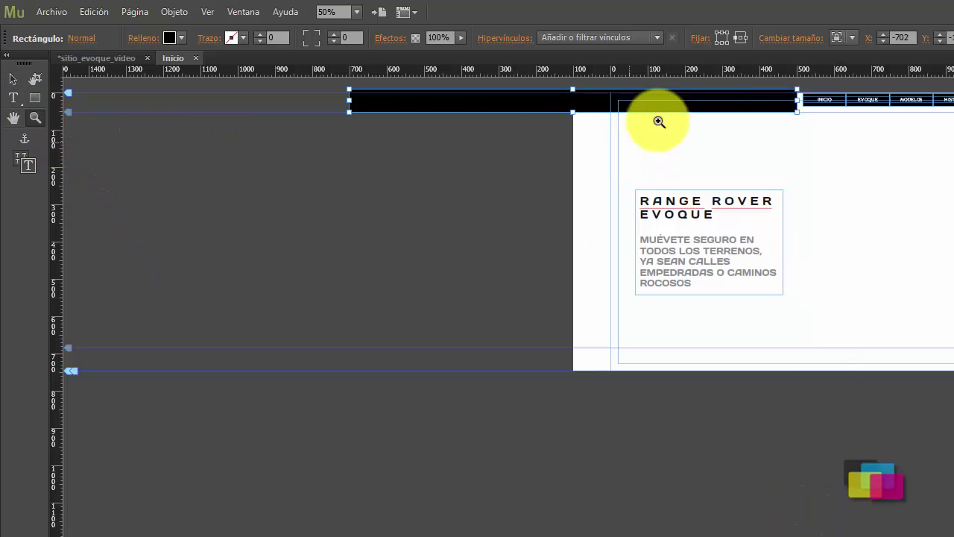
{"action": "left_click_drag", "start_coordinate": [723, 77], "coordinate": [862, 133]}
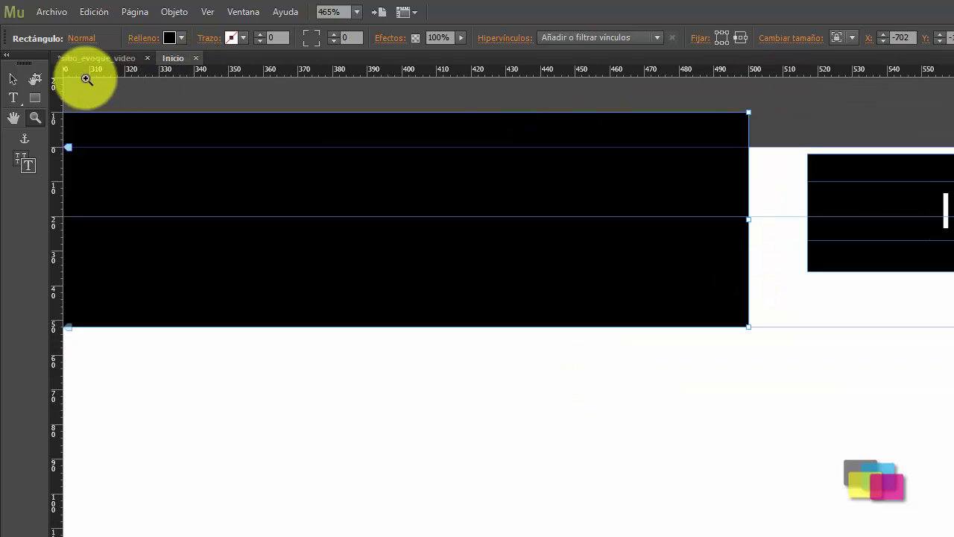
{"action": "left_click", "coordinate": [12, 78]}
{"action": "left_click_drag", "start_coordinate": [750, 219], "coordinate": [763, 221]}
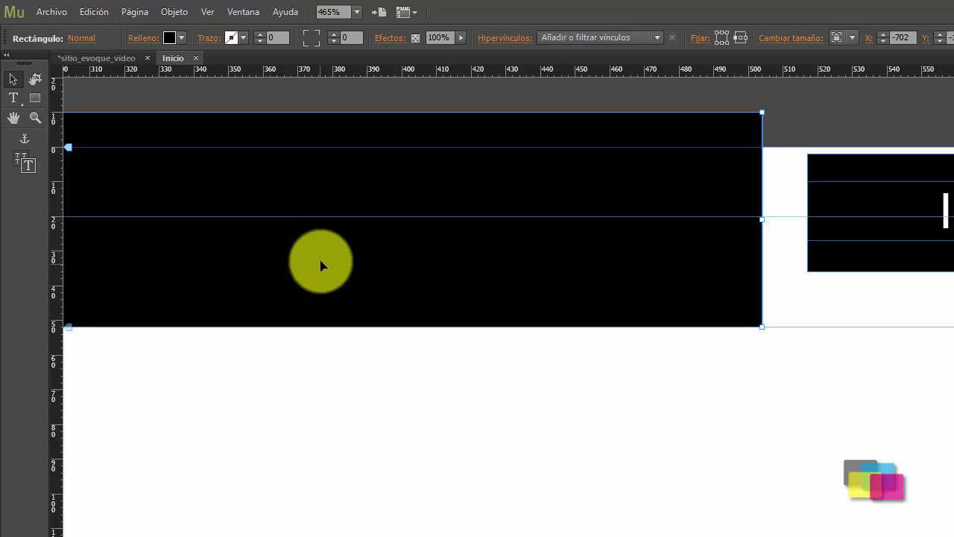
Step: Lower the black rectangle's top edge to the top edge of the page at Y 0
{"action": "left_click_drag", "start_coordinate": [321, 265], "coordinate": [772, 290]}
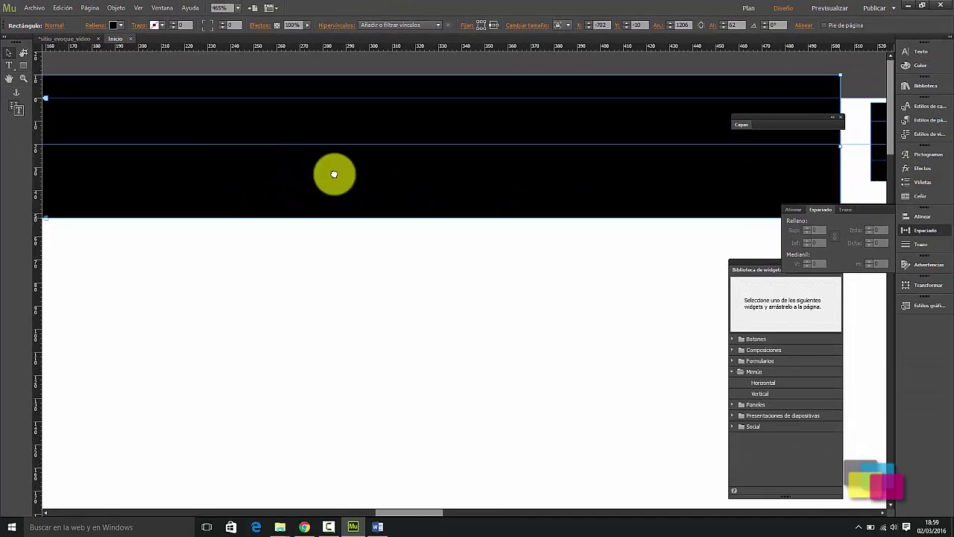
{"action": "left_click_drag", "start_coordinate": [115, 141], "coordinate": [611, 173]}
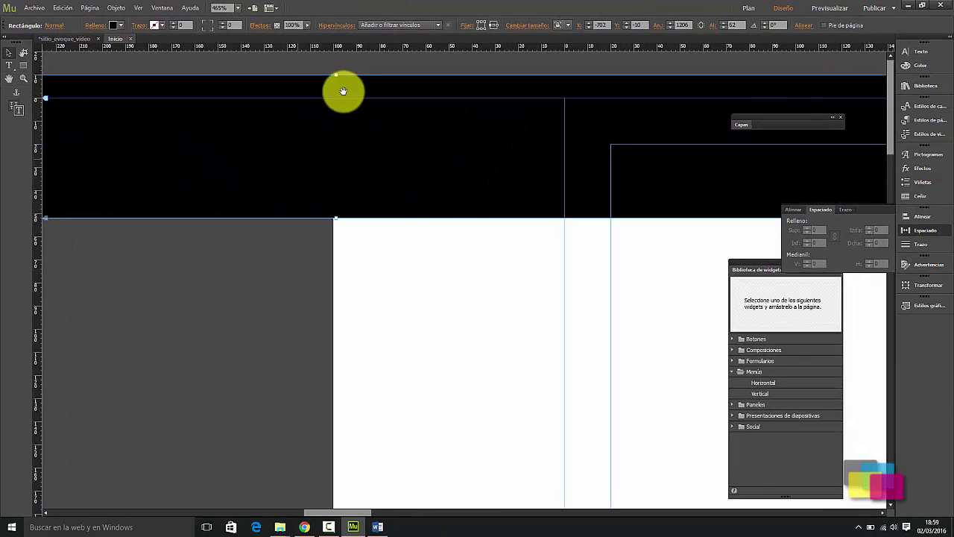
{"action": "left_click_drag", "start_coordinate": [335, 75], "coordinate": [336, 98]}
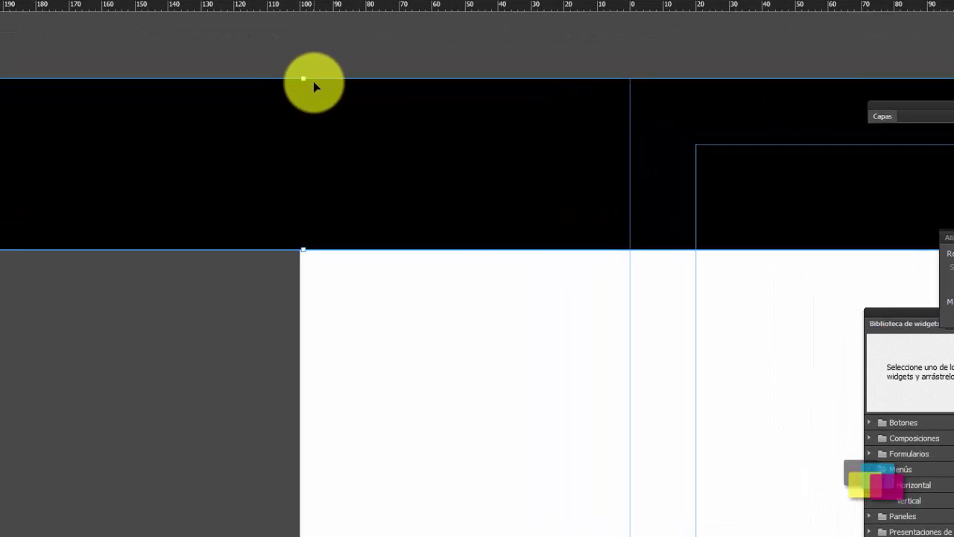
Step: Stretch the header menu's lower and upper edges to match the black rectangle, at Y 0 and 52 px high
{"action": "key", "text": "ctrl+minus"}
{"action": "key", "text": "ctrl+minus"}
{"action": "key", "text": "ctrl+minus"}
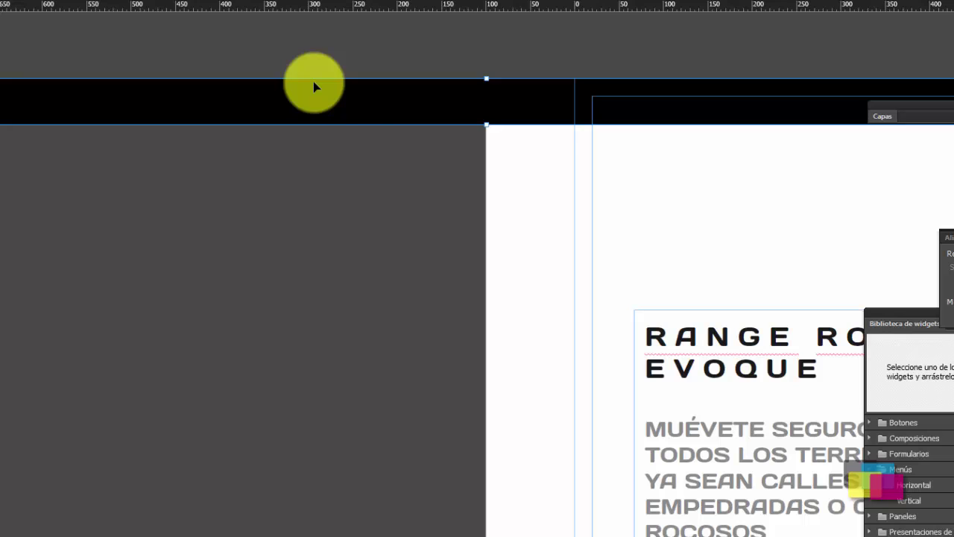
{"action": "left_click_drag", "start_coordinate": [515, 224], "coordinate": [187, 313]}
{"action": "left_click_drag", "start_coordinate": [547, 277], "coordinate": [392, 288]}
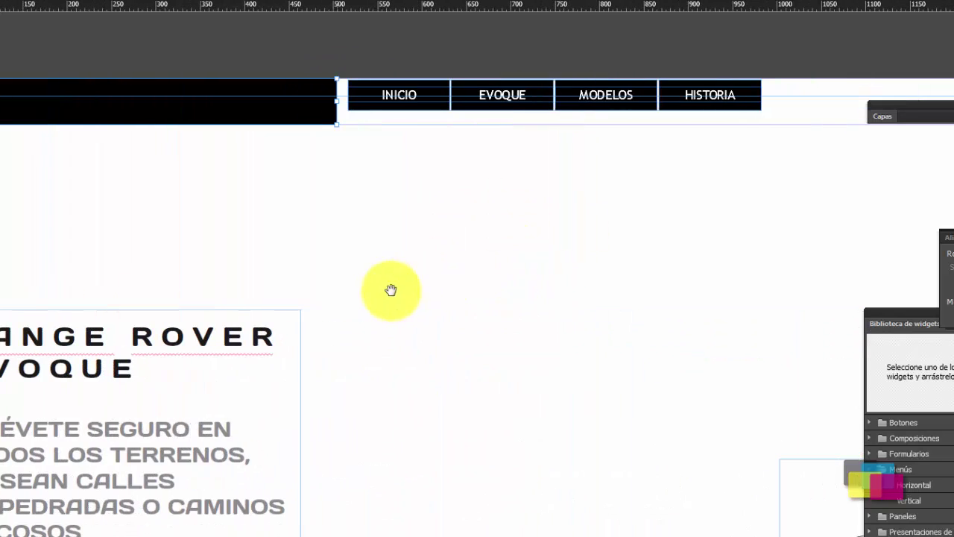
{"action": "left_click", "coordinate": [530, 96]}
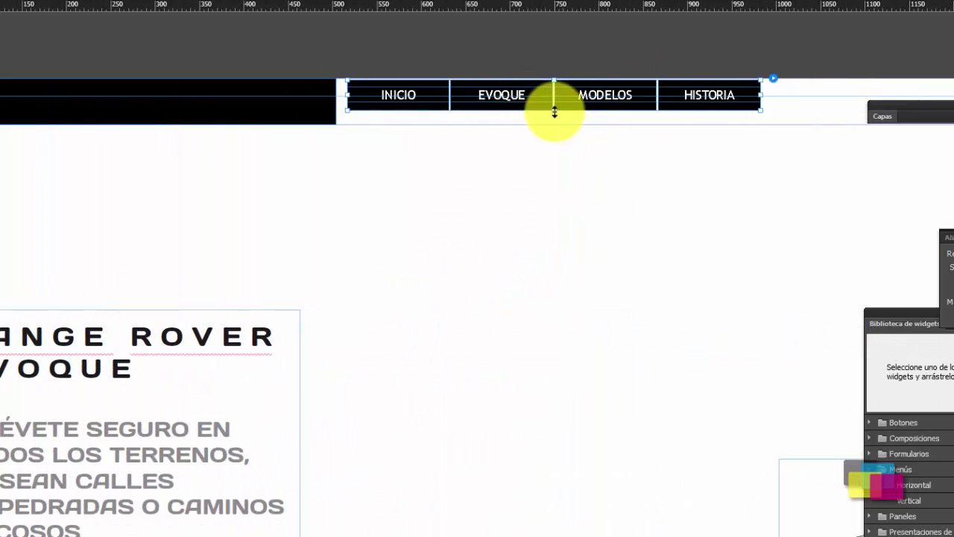
{"action": "left_click_drag", "start_coordinate": [554, 111], "coordinate": [557, 124]}
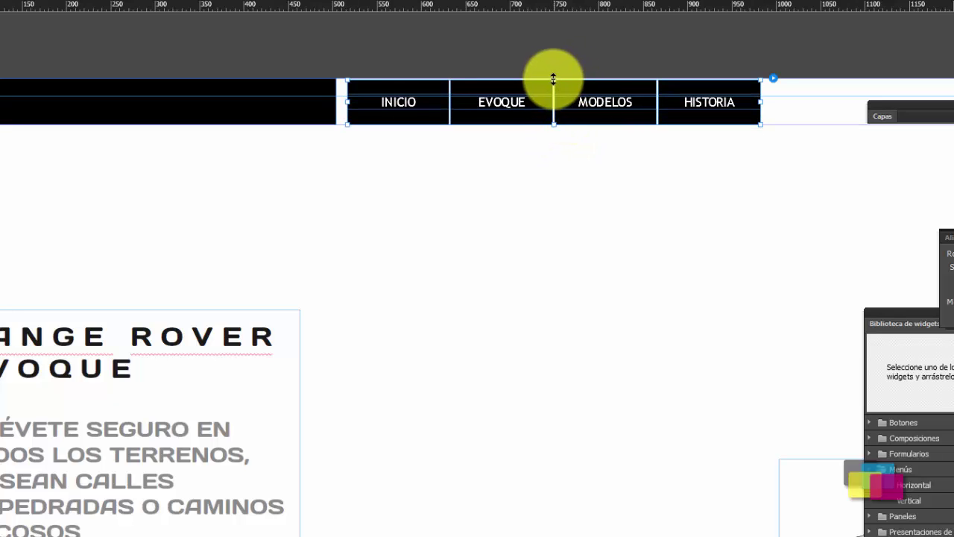
{"action": "left_click_drag", "start_coordinate": [552, 79], "coordinate": [552, 75]}
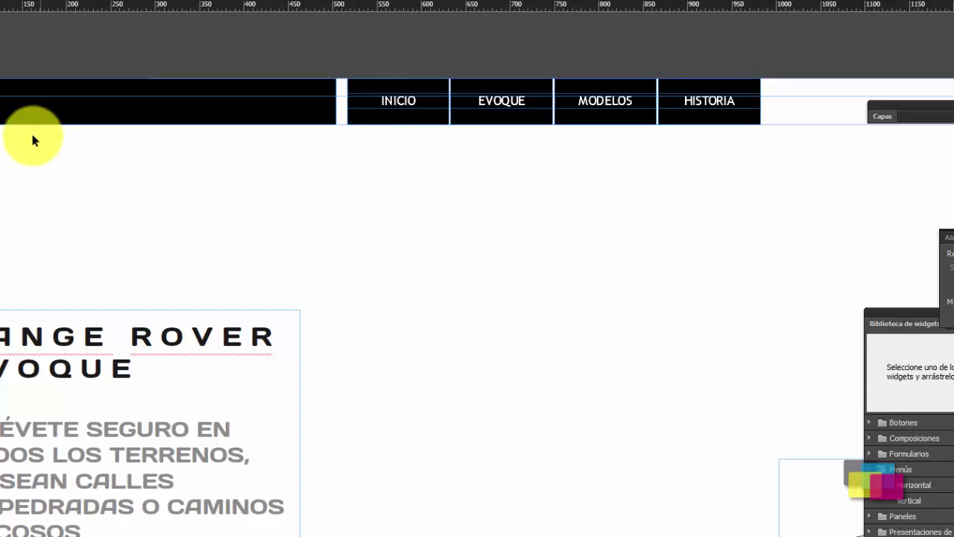
Step: Duplicate the black rectangle and place the copy in the header after HISTORIA, about 10 px from the menu and level with it
{"action": "left_click", "coordinate": [71, 118]}
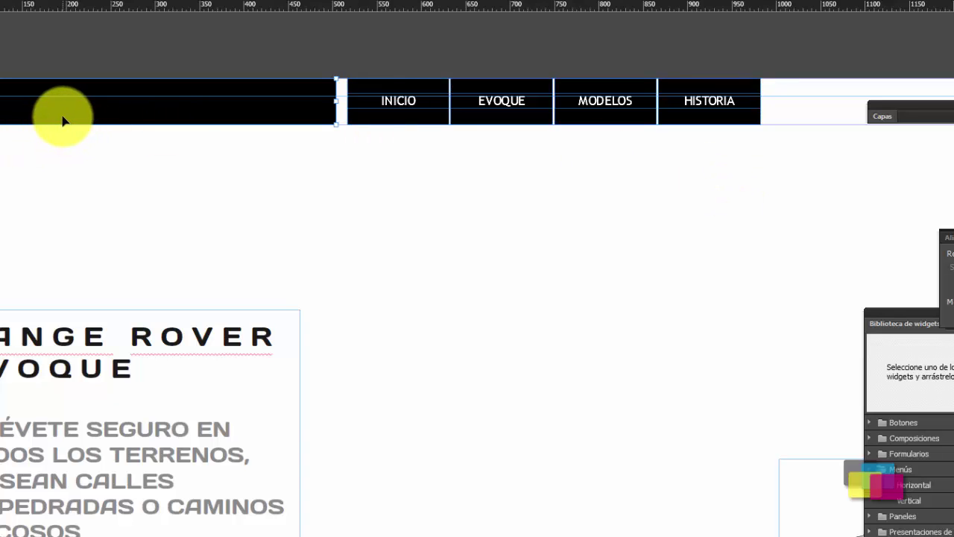
{"action": "left_click_drag", "start_coordinate": [58, 115], "coordinate": [951, 131]}
{"action": "scroll", "coordinate": [593, 279], "scroll_direction": "right", "scroll_amount": 10}
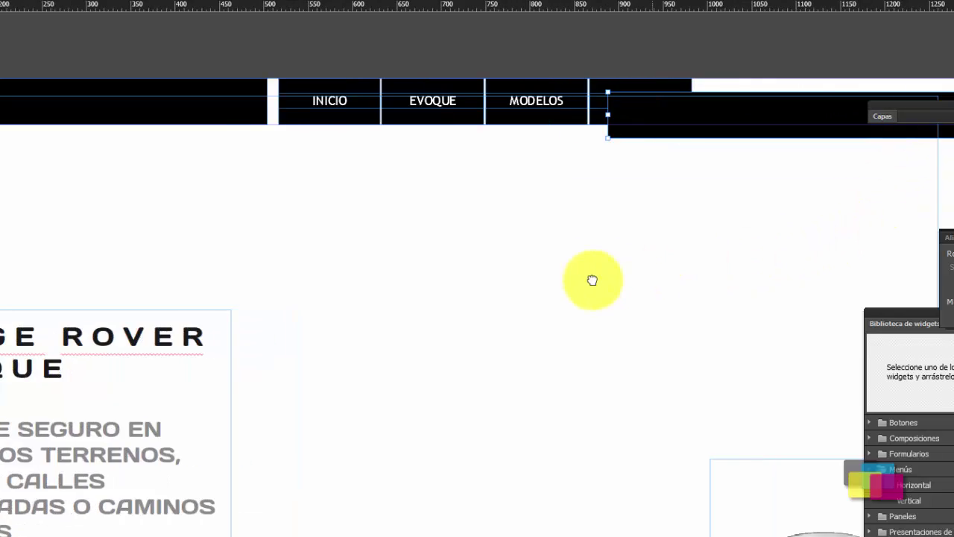
{"action": "left_click_drag", "start_coordinate": [292, 124], "coordinate": [385, 112]}
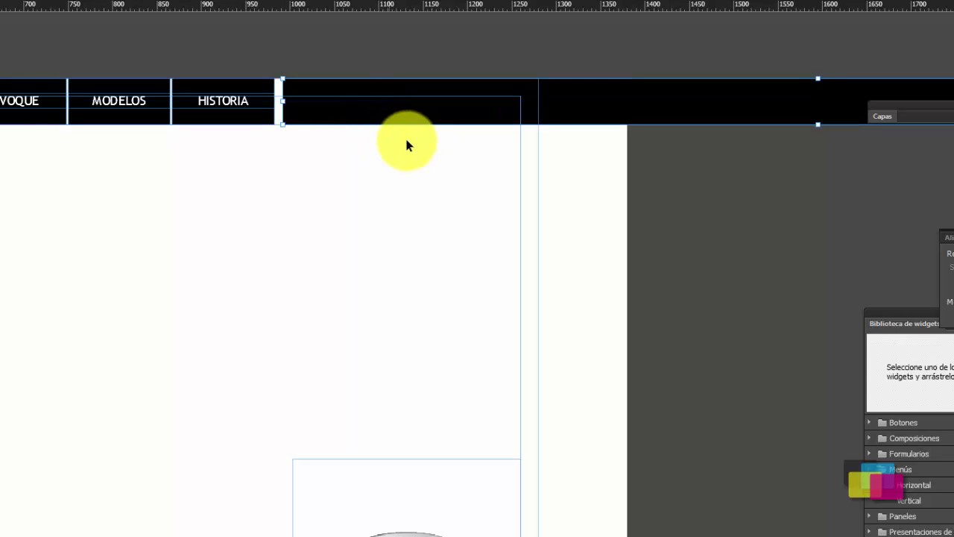
{"action": "key", "text": "ctrl+minus"}
{"action": "key", "text": "ctrl+minus"}
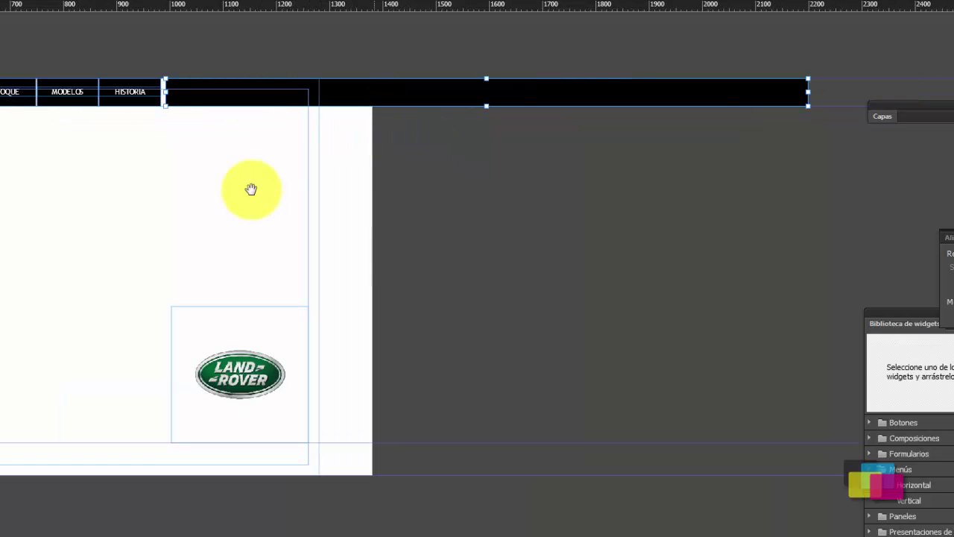
{"action": "left_click_drag", "start_coordinate": [252, 189], "coordinate": [650, 297]}
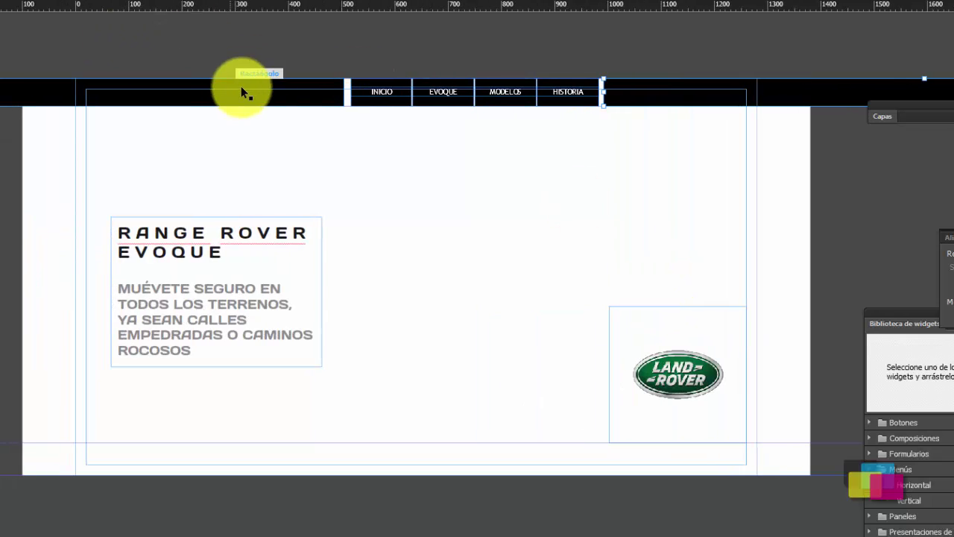
Step: Nudge the black rectangle before INICIO toward the menu, leaving a gap of about 10 px like the one after HISTORIA
{"action": "left_click", "coordinate": [288, 102]}
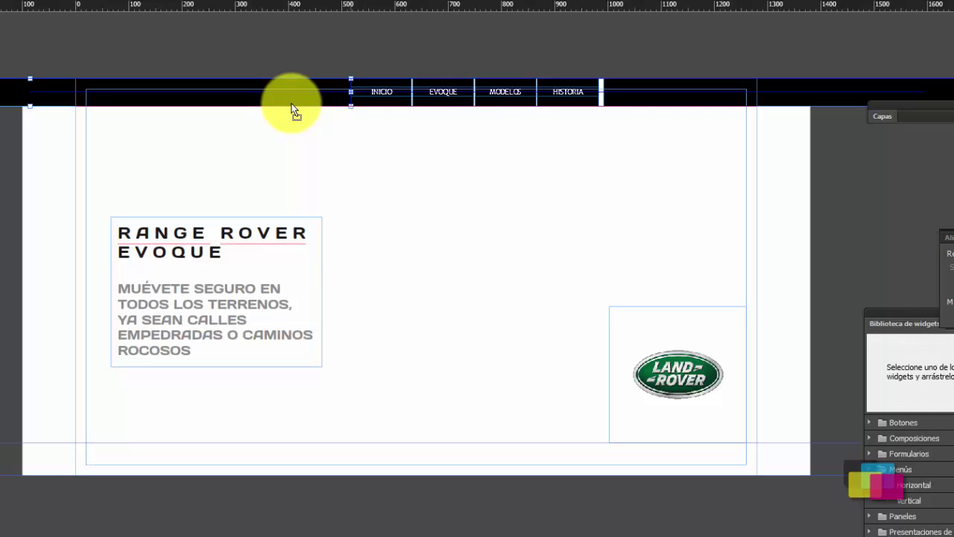
{"action": "key", "text": "Right"}
{"action": "key", "text": "Right"}
{"action": "key", "text": "Right"}
{"action": "key", "text": "Right"}
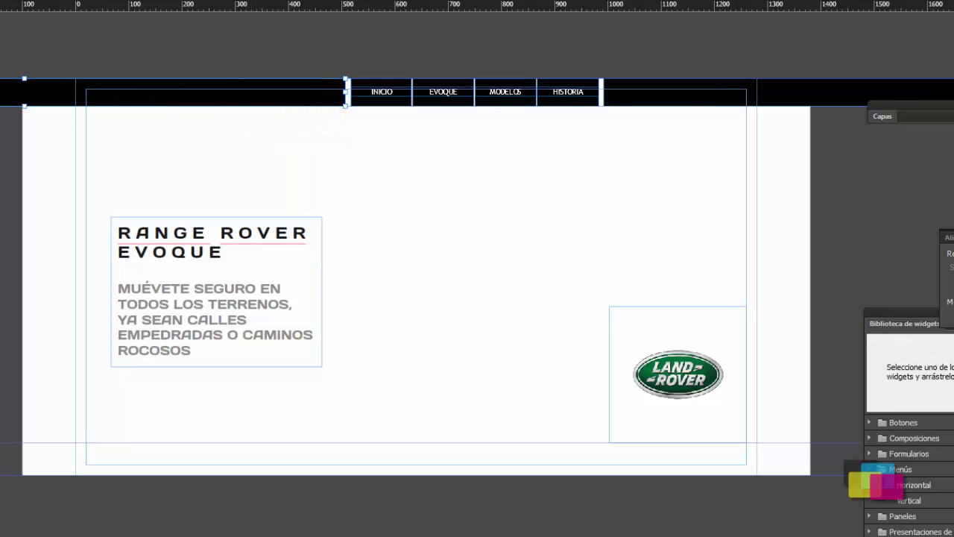
{"action": "left_click_drag", "start_coordinate": [236, 52], "coordinate": [699, 171]}
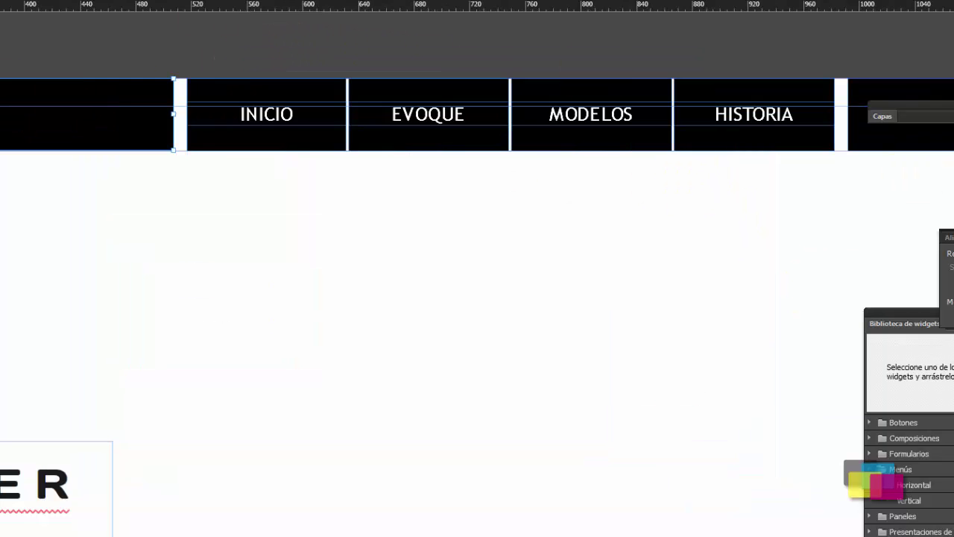
{"action": "mouse_move", "coordinate": [149, 145]}
{"action": "left_mouse_down"}
{"action": "mouse_move", "coordinate": [165, 145]}
{"action": "mouse_move", "coordinate": [146, 144]}
{"action": "left_mouse_up"}
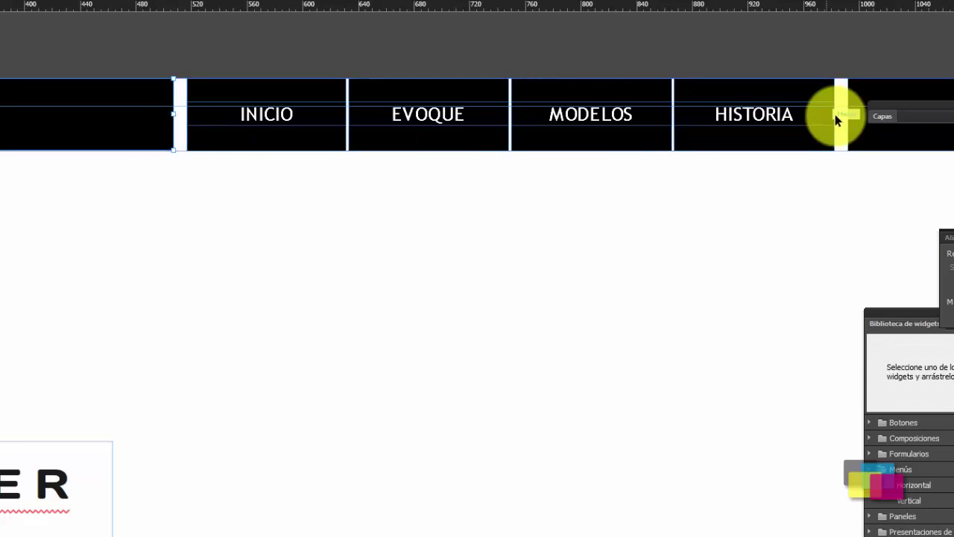
{"action": "left_click", "coordinate": [898, 140]}
{"action": "left_click_drag", "start_coordinate": [899, 139], "coordinate": [910, 146]}
{"action": "left_click", "coordinate": [755, 257]}
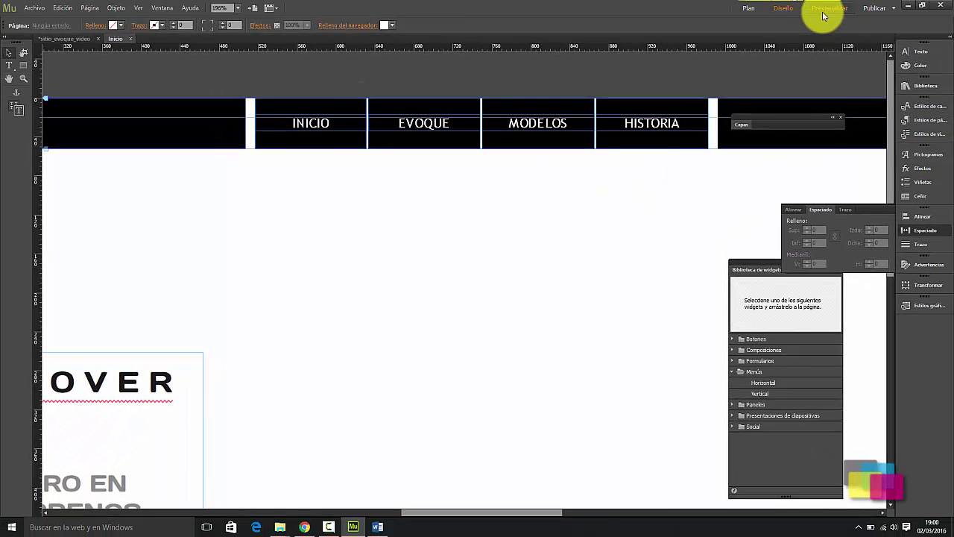
Step: Preview the page, return to the Inicio design and fill the whole menu's background with black
{"action": "left_click", "coordinate": [823, 16]}
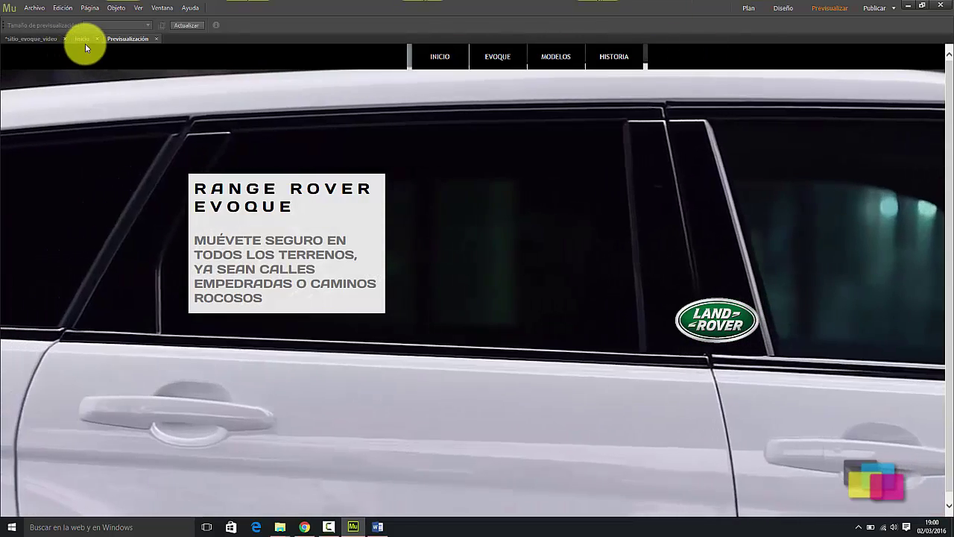
{"action": "left_click", "coordinate": [84, 38]}
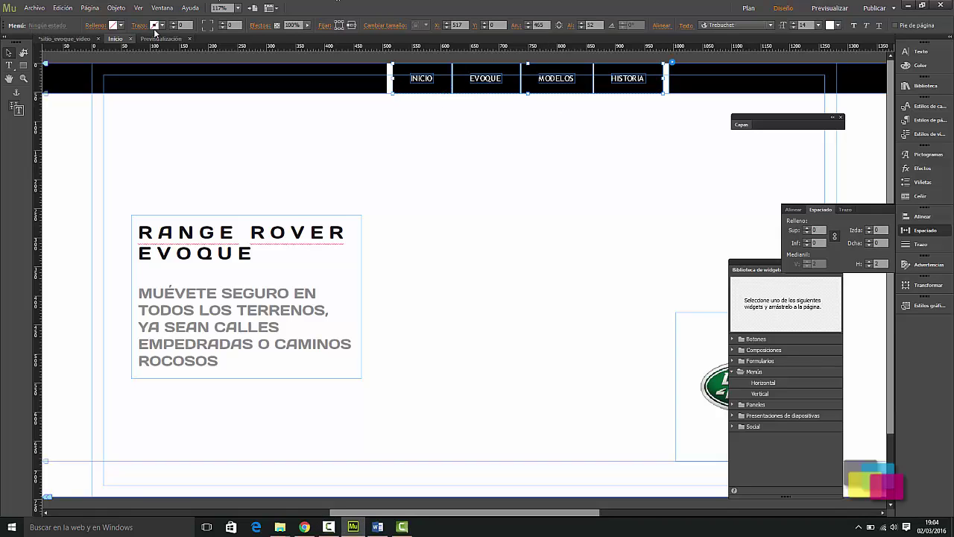
{"action": "left_click", "coordinate": [122, 27]}
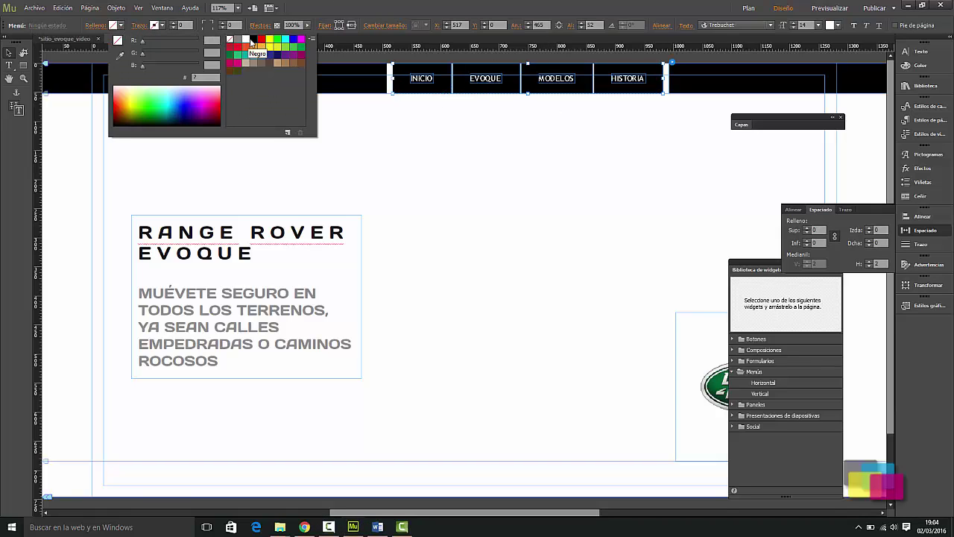
{"action": "left_click", "coordinate": [253, 39]}
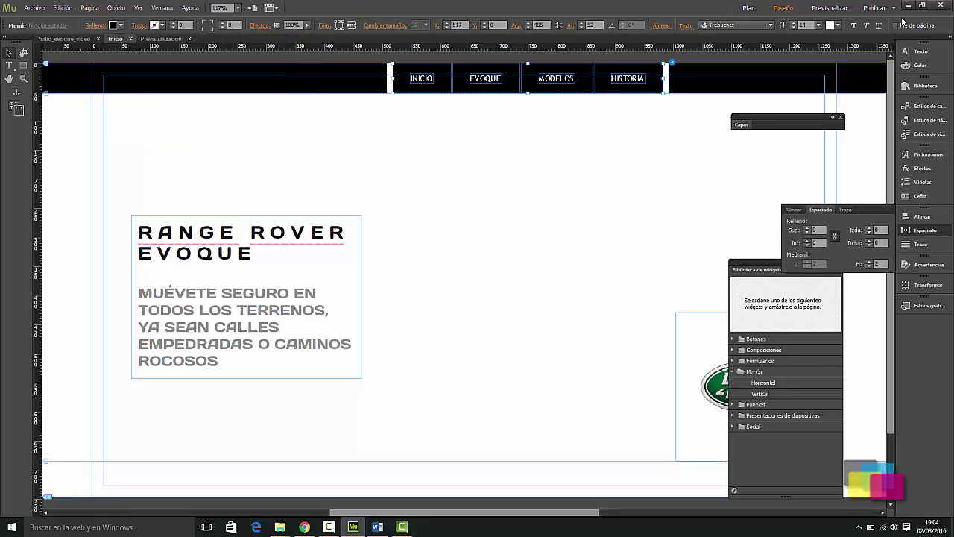
Step: Preview the page, return to the Inicio design and widen the header menu on both sides to cover the gaps before the black rectangles
{"action": "left_click", "coordinate": [841, 11]}
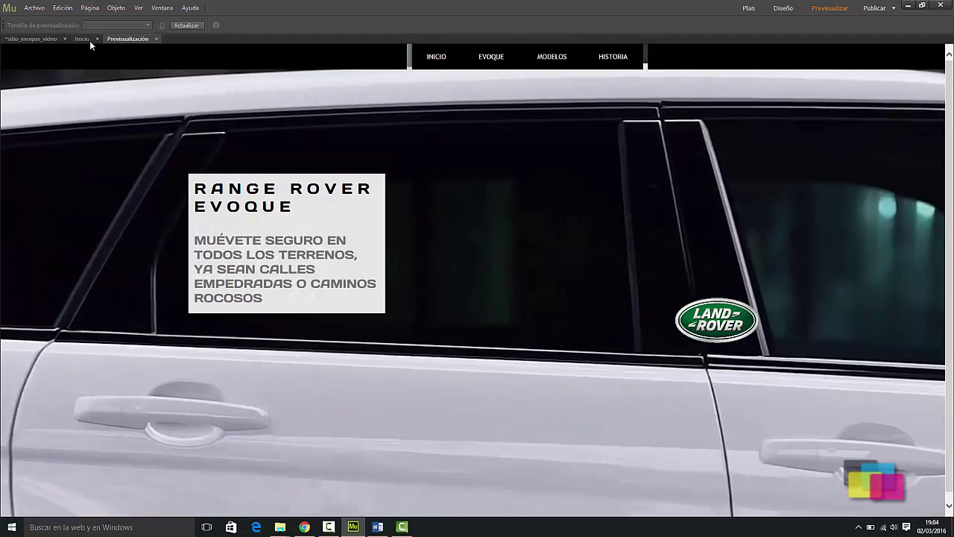
{"action": "left_click", "coordinate": [156, 38]}
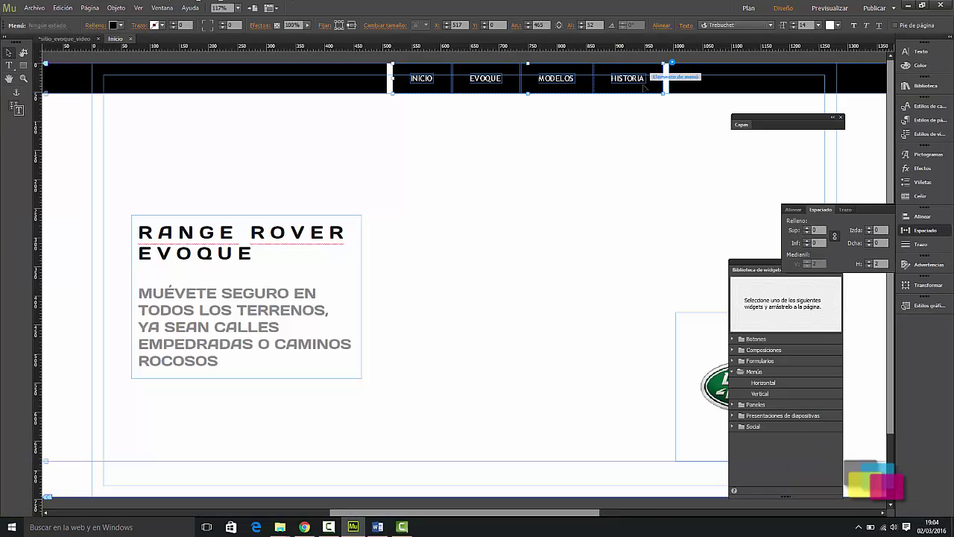
{"action": "left_click", "coordinate": [664, 79]}
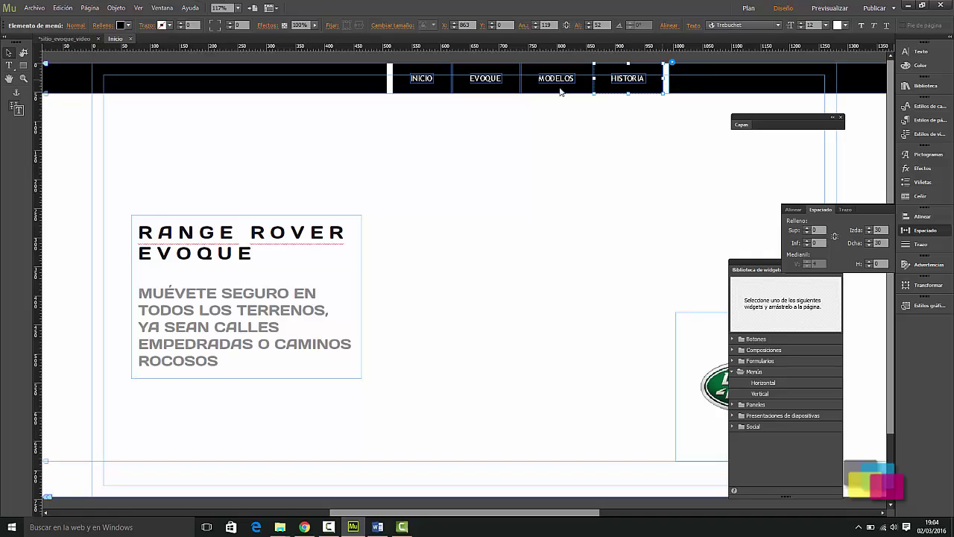
{"action": "left_click", "coordinate": [399, 80]}
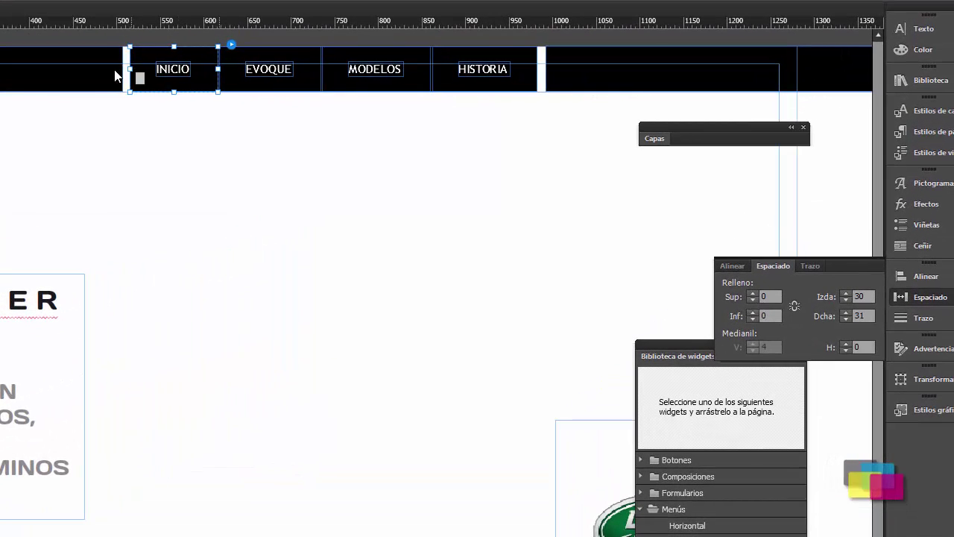
{"action": "left_click_drag", "start_coordinate": [116, 71], "coordinate": [117, 70]}
{"action": "left_click", "coordinate": [542, 77]}
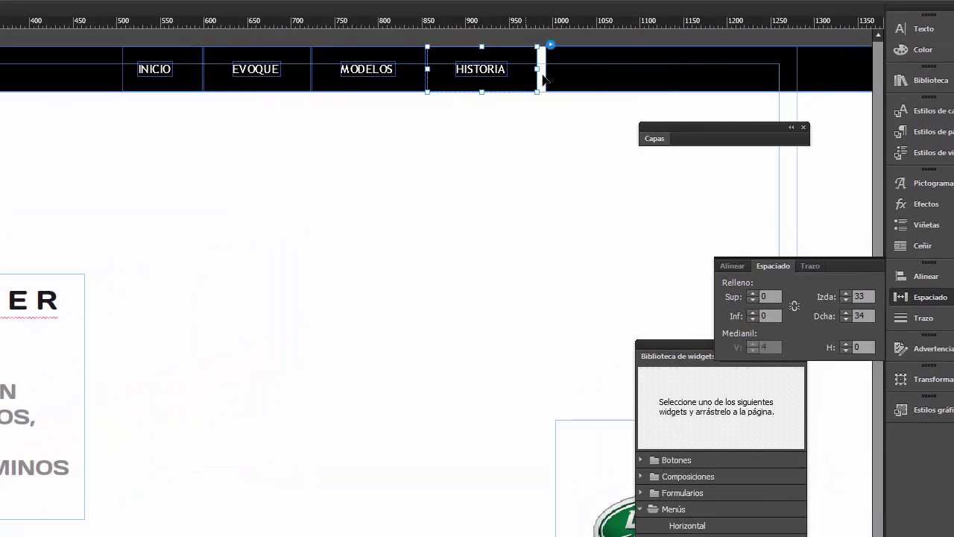
{"action": "left_click_drag", "start_coordinate": [539, 69], "coordinate": [556, 74]}
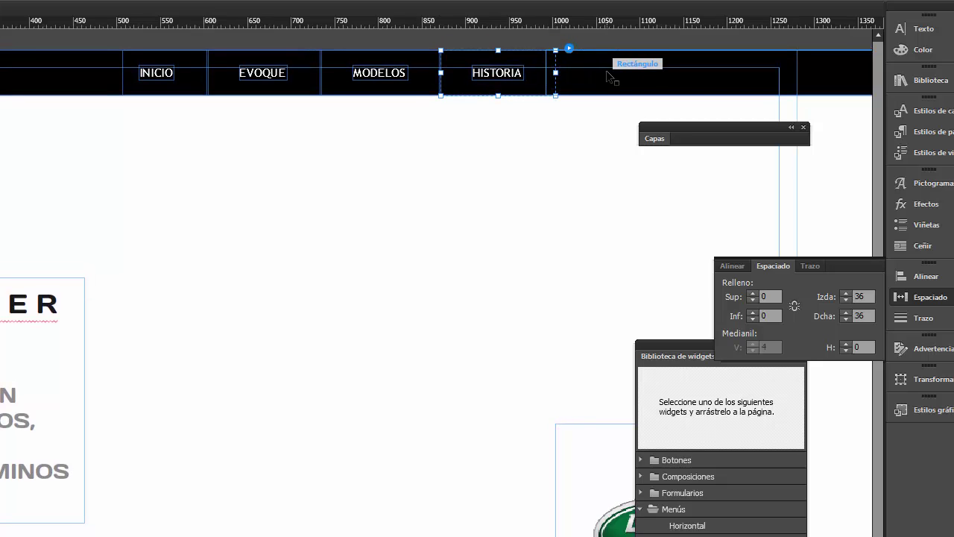
Step: Move the black rectangles on both sides of the menu outward, level with it and about 10 px from its ends
{"action": "left_click", "coordinate": [122, 88]}
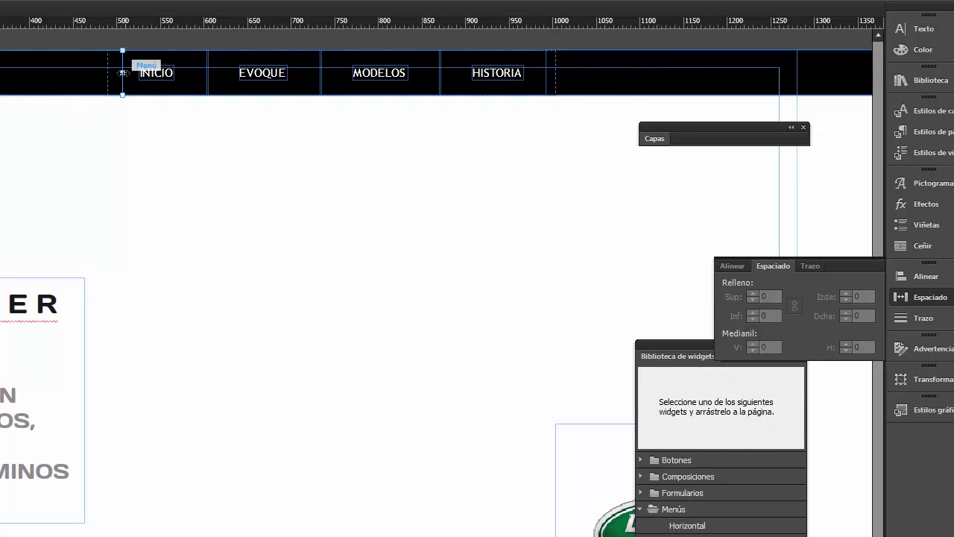
{"action": "left_click_drag", "start_coordinate": [123, 72], "coordinate": [100, 73]}
{"action": "left_click", "coordinate": [648, 75]}
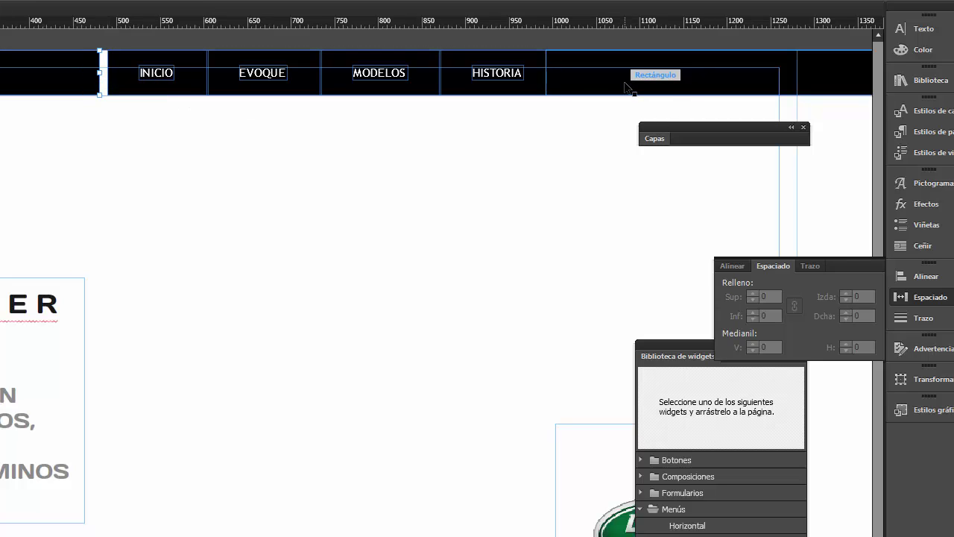
{"action": "left_click_drag", "start_coordinate": [546, 72], "coordinate": [560, 73]}
{"action": "left_click", "coordinate": [55, 93]}
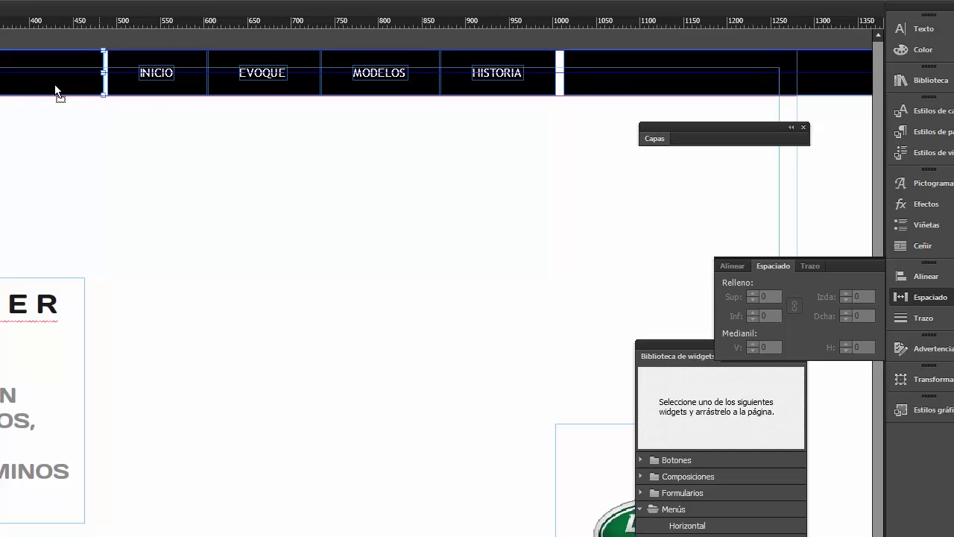
{"action": "left_click", "coordinate": [50, 88]}
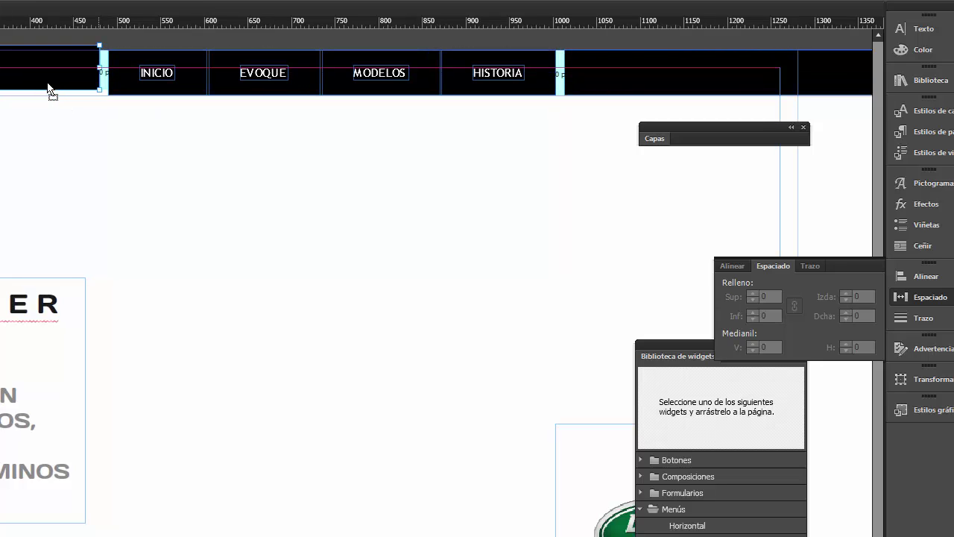
{"action": "left_click_drag", "start_coordinate": [50, 88], "coordinate": [47, 94]}
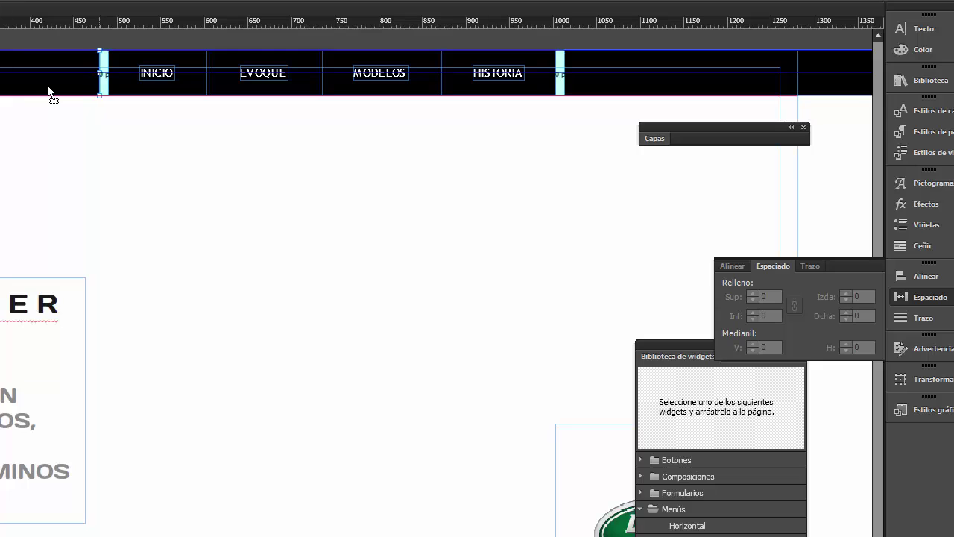
Step: Try the black rectangle after HISTORIA flush against the menu, and move it back to a gap of about 10 px
{"action": "left_click", "coordinate": [680, 83]}
{"action": "key", "text": "Left"}
{"action": "key", "text": "Left"}
{"action": "key", "text": "Left"}
{"action": "key", "text": "Left"}
{"action": "key", "text": "Left"}
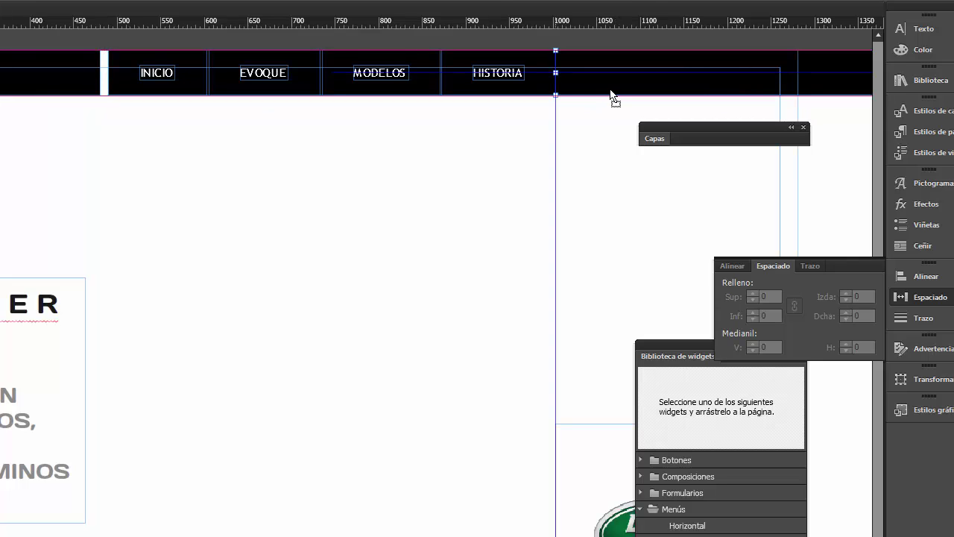
{"action": "key", "text": "Right"}
{"action": "key", "text": "Right"}
{"action": "key", "text": "Right"}
{"action": "key", "text": "Right"}
{"action": "key", "text": "Right"}
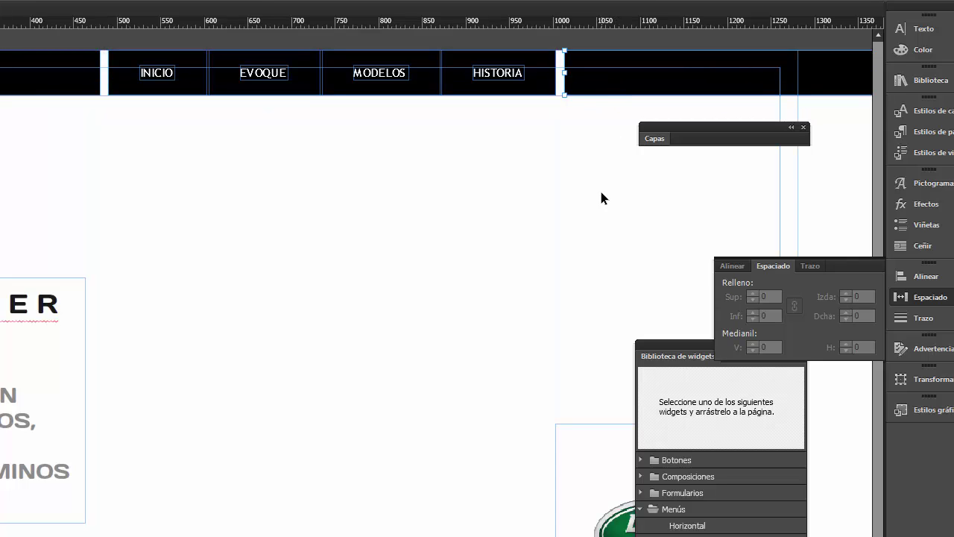